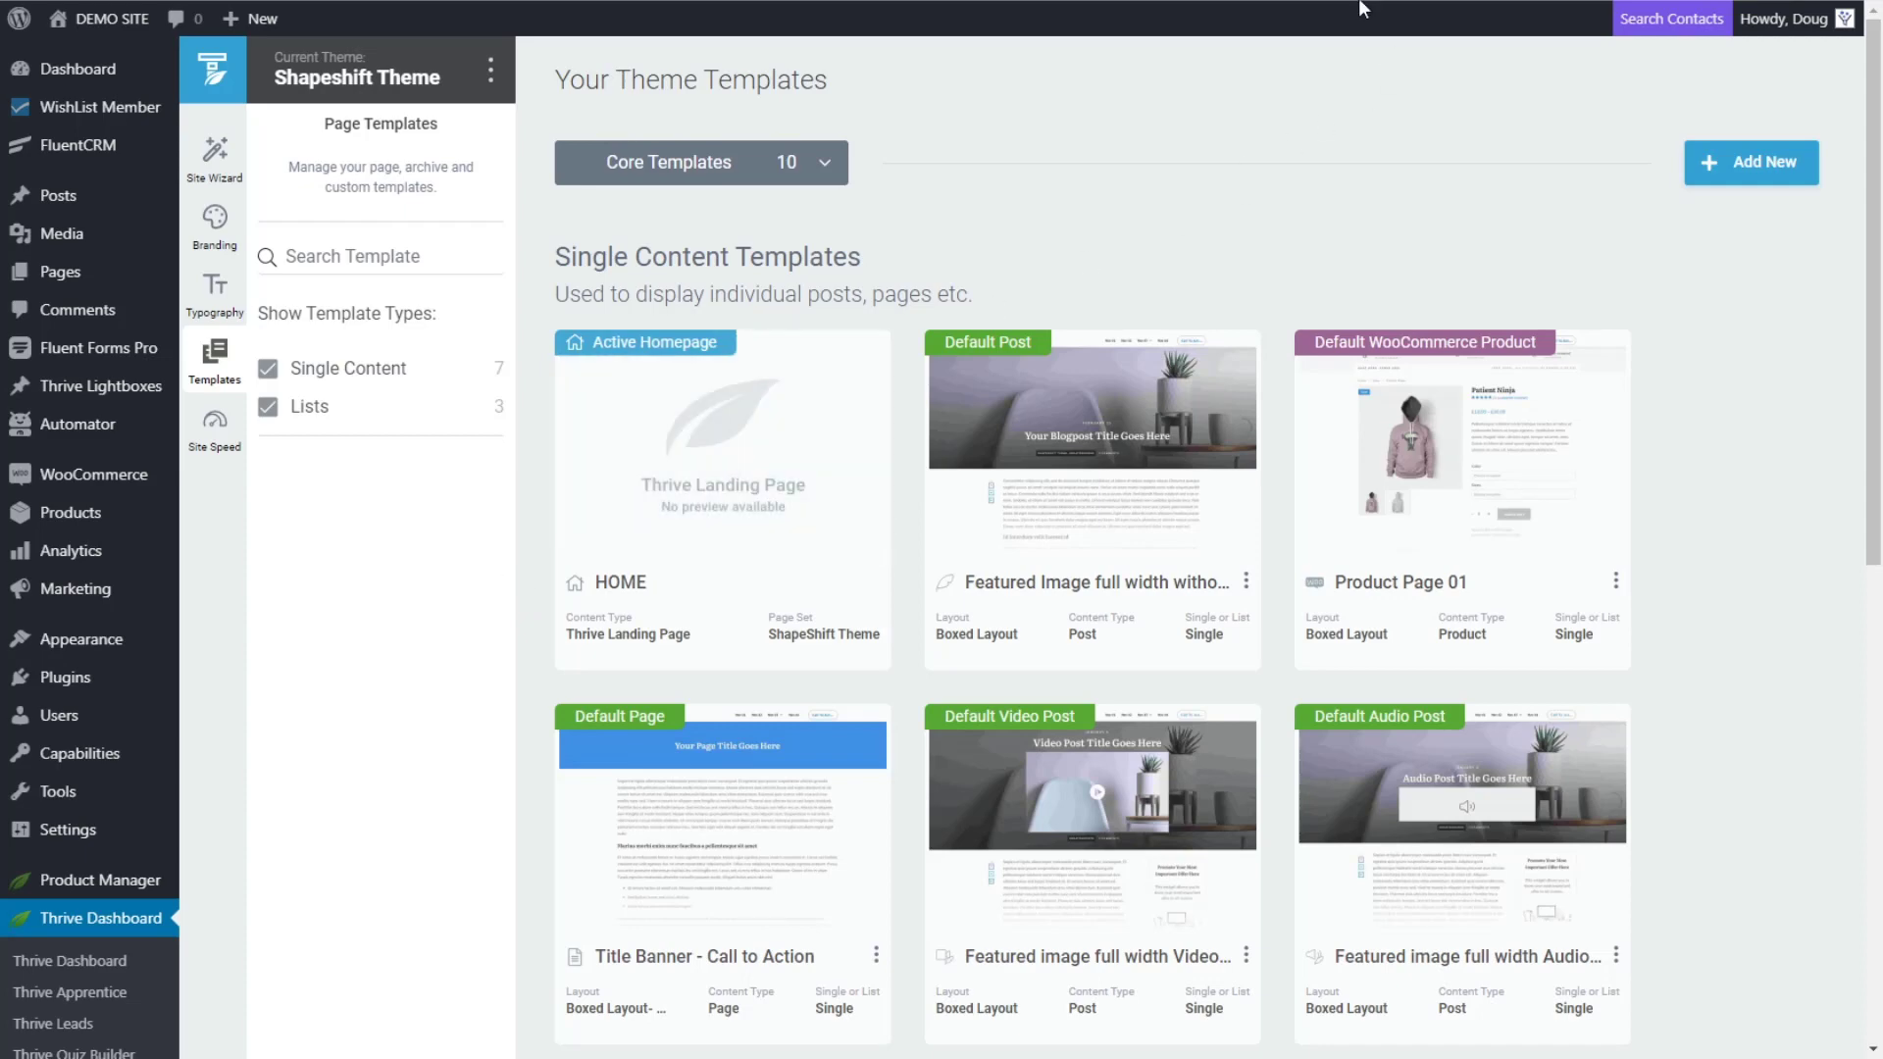
- Open the default page template "Title Banner - Call to Action" for editing and look over its sections from header to footer
mouse_move(768, 755)
click(721, 818)
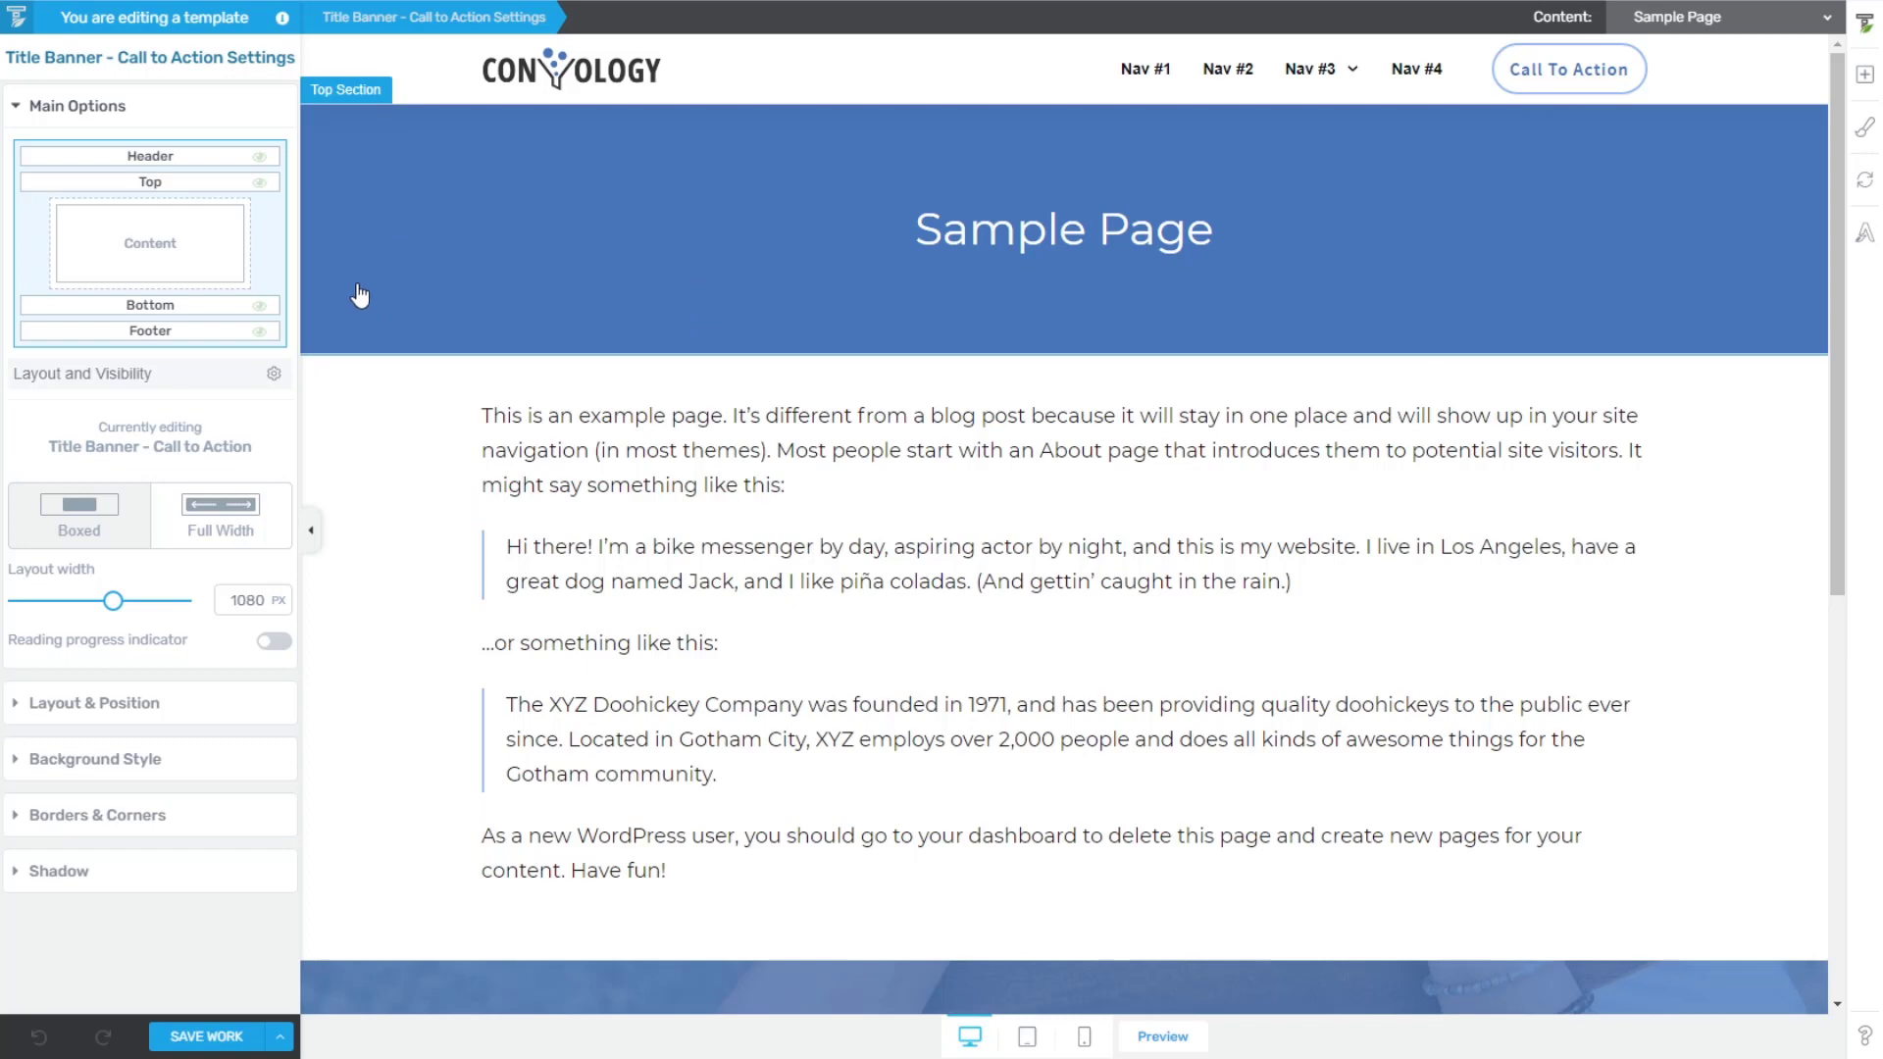
scroll(359, 294, down, 2)
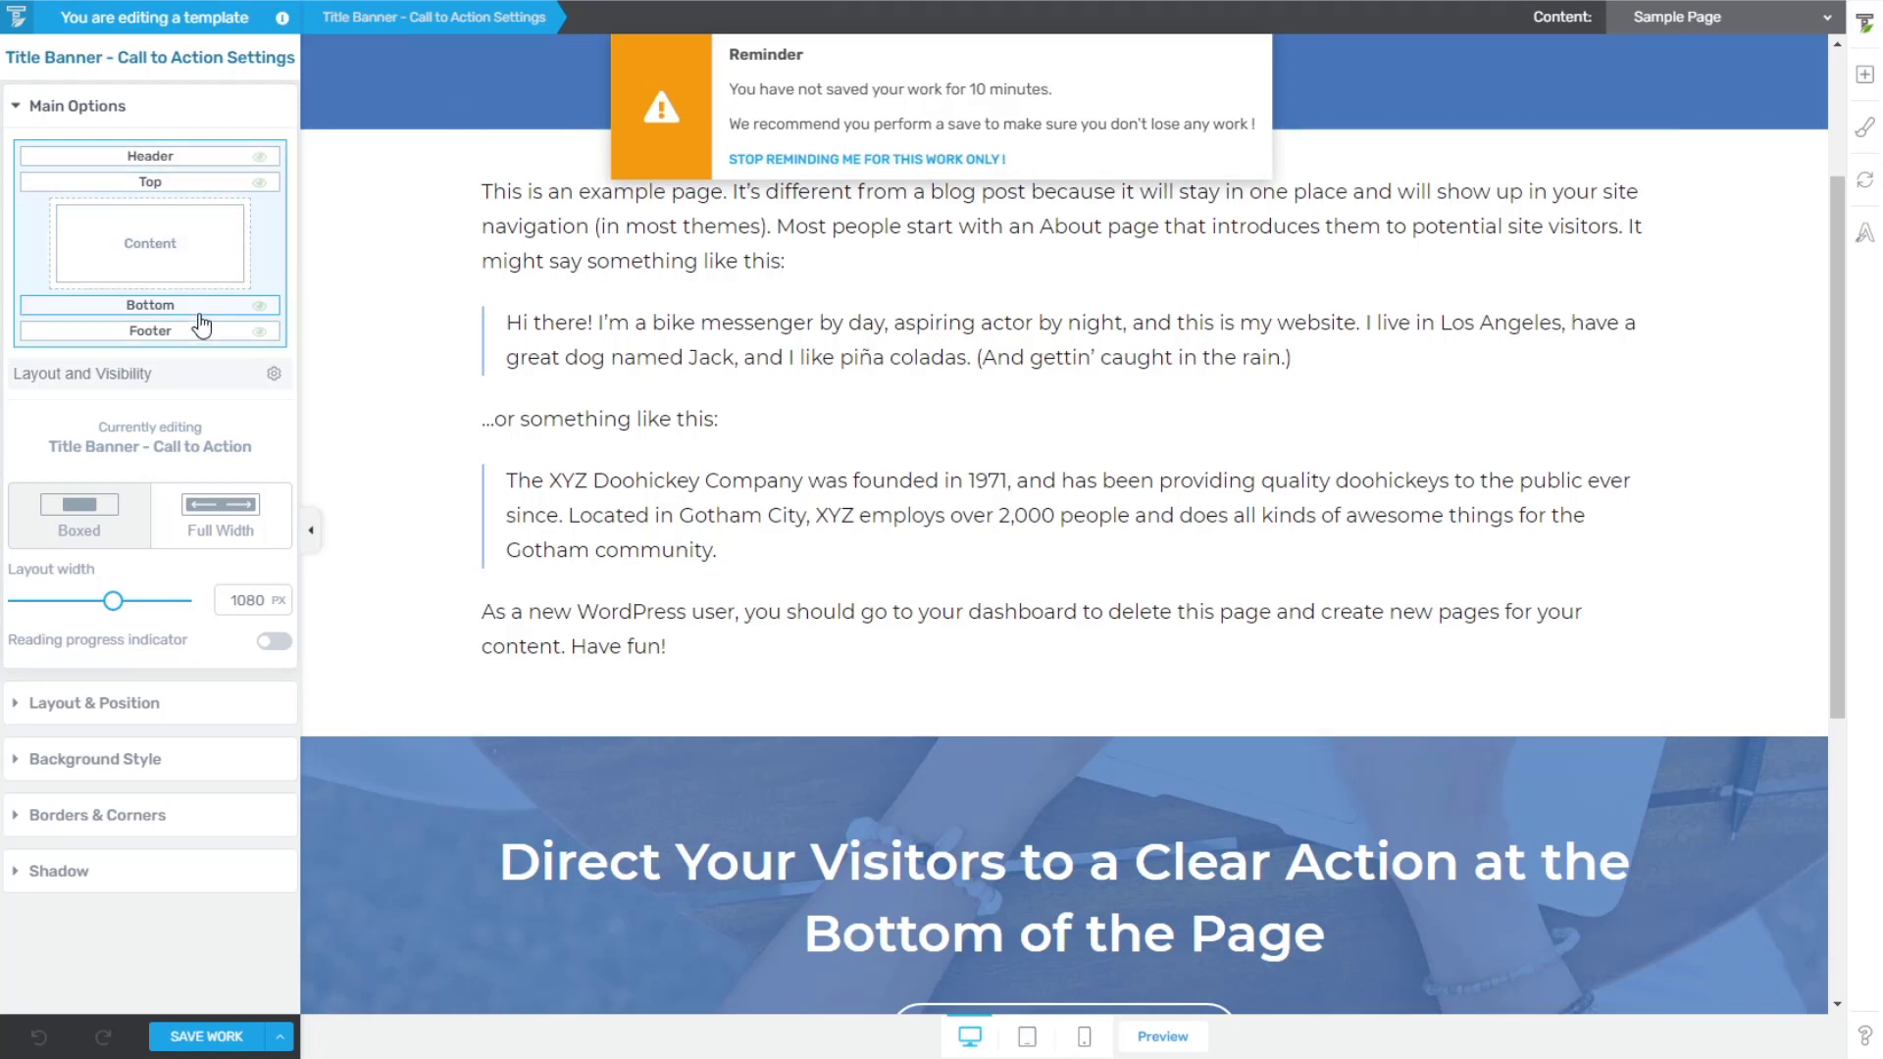
scroll(673, 596, down, 3)
scroll(443, 293, up, 5)
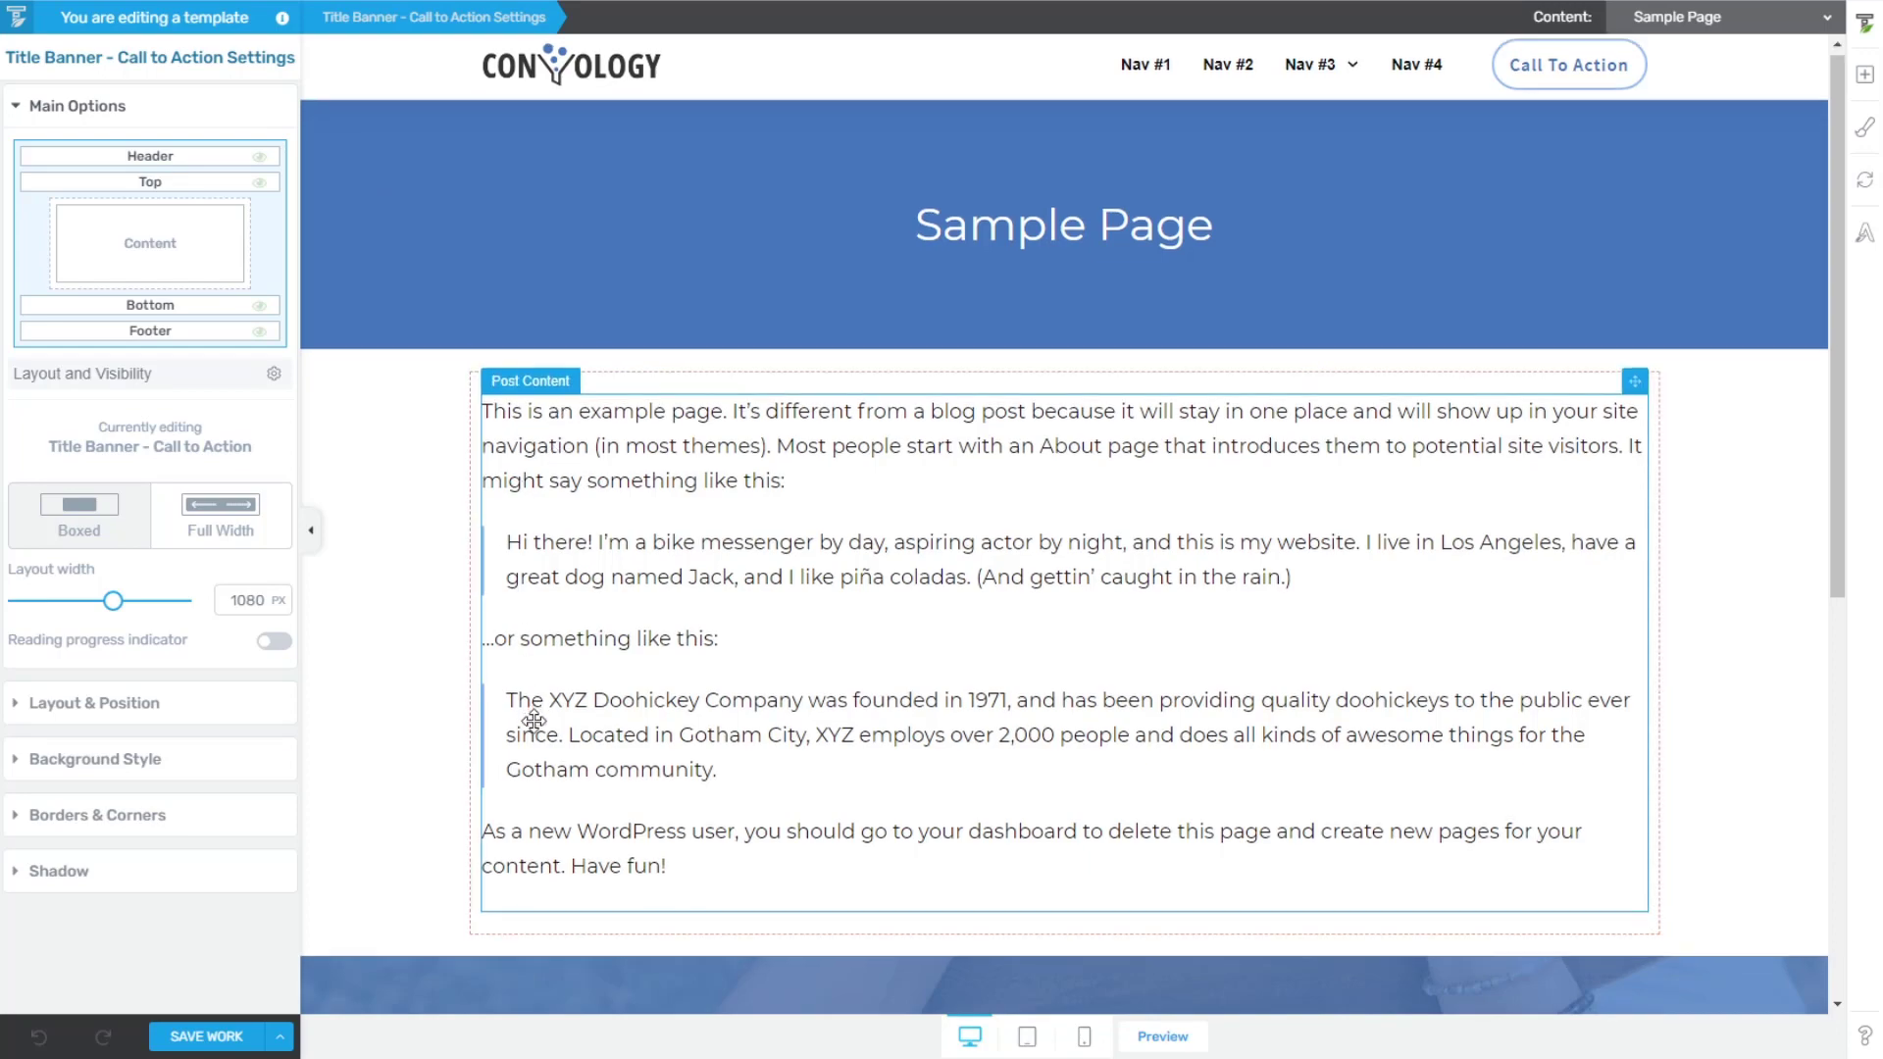
scroll(532, 721, down, 3)
scroll(432, 746, down, 3)
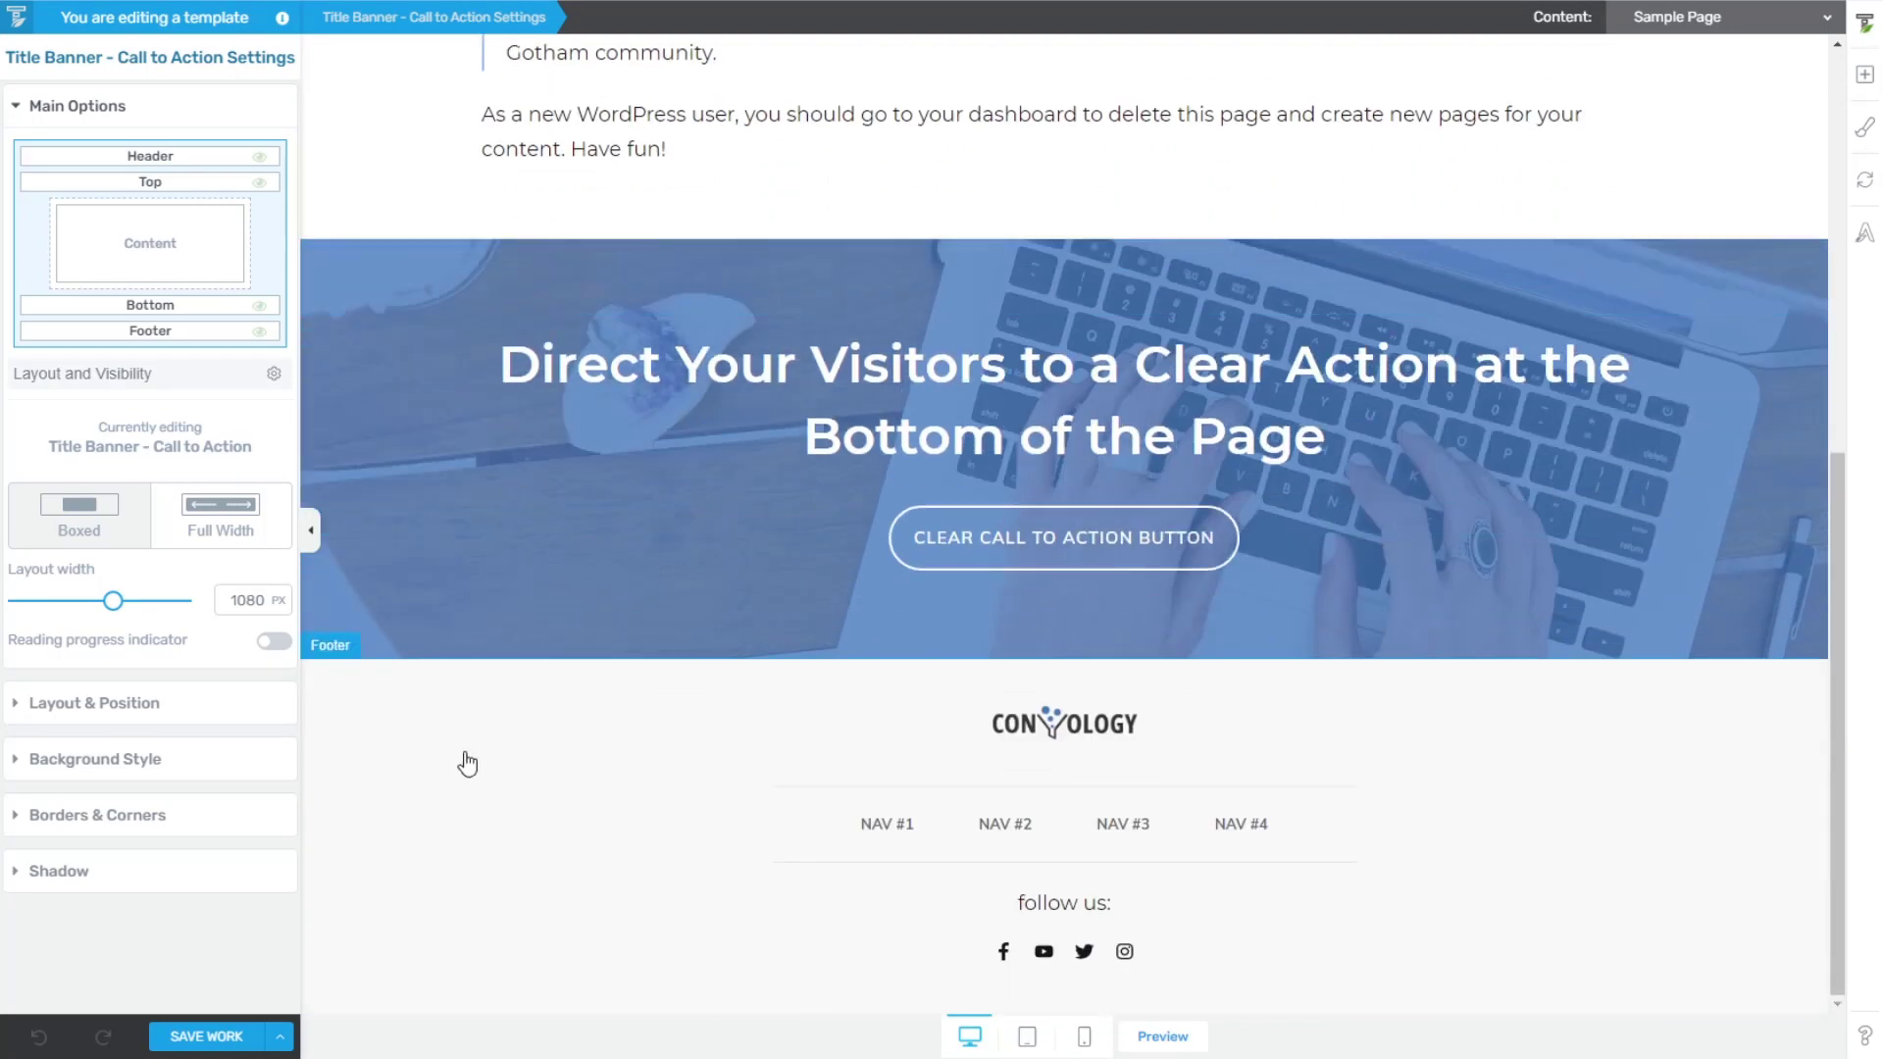
scroll(474, 743, up, 5)
scroll(490, 782, up, 2)
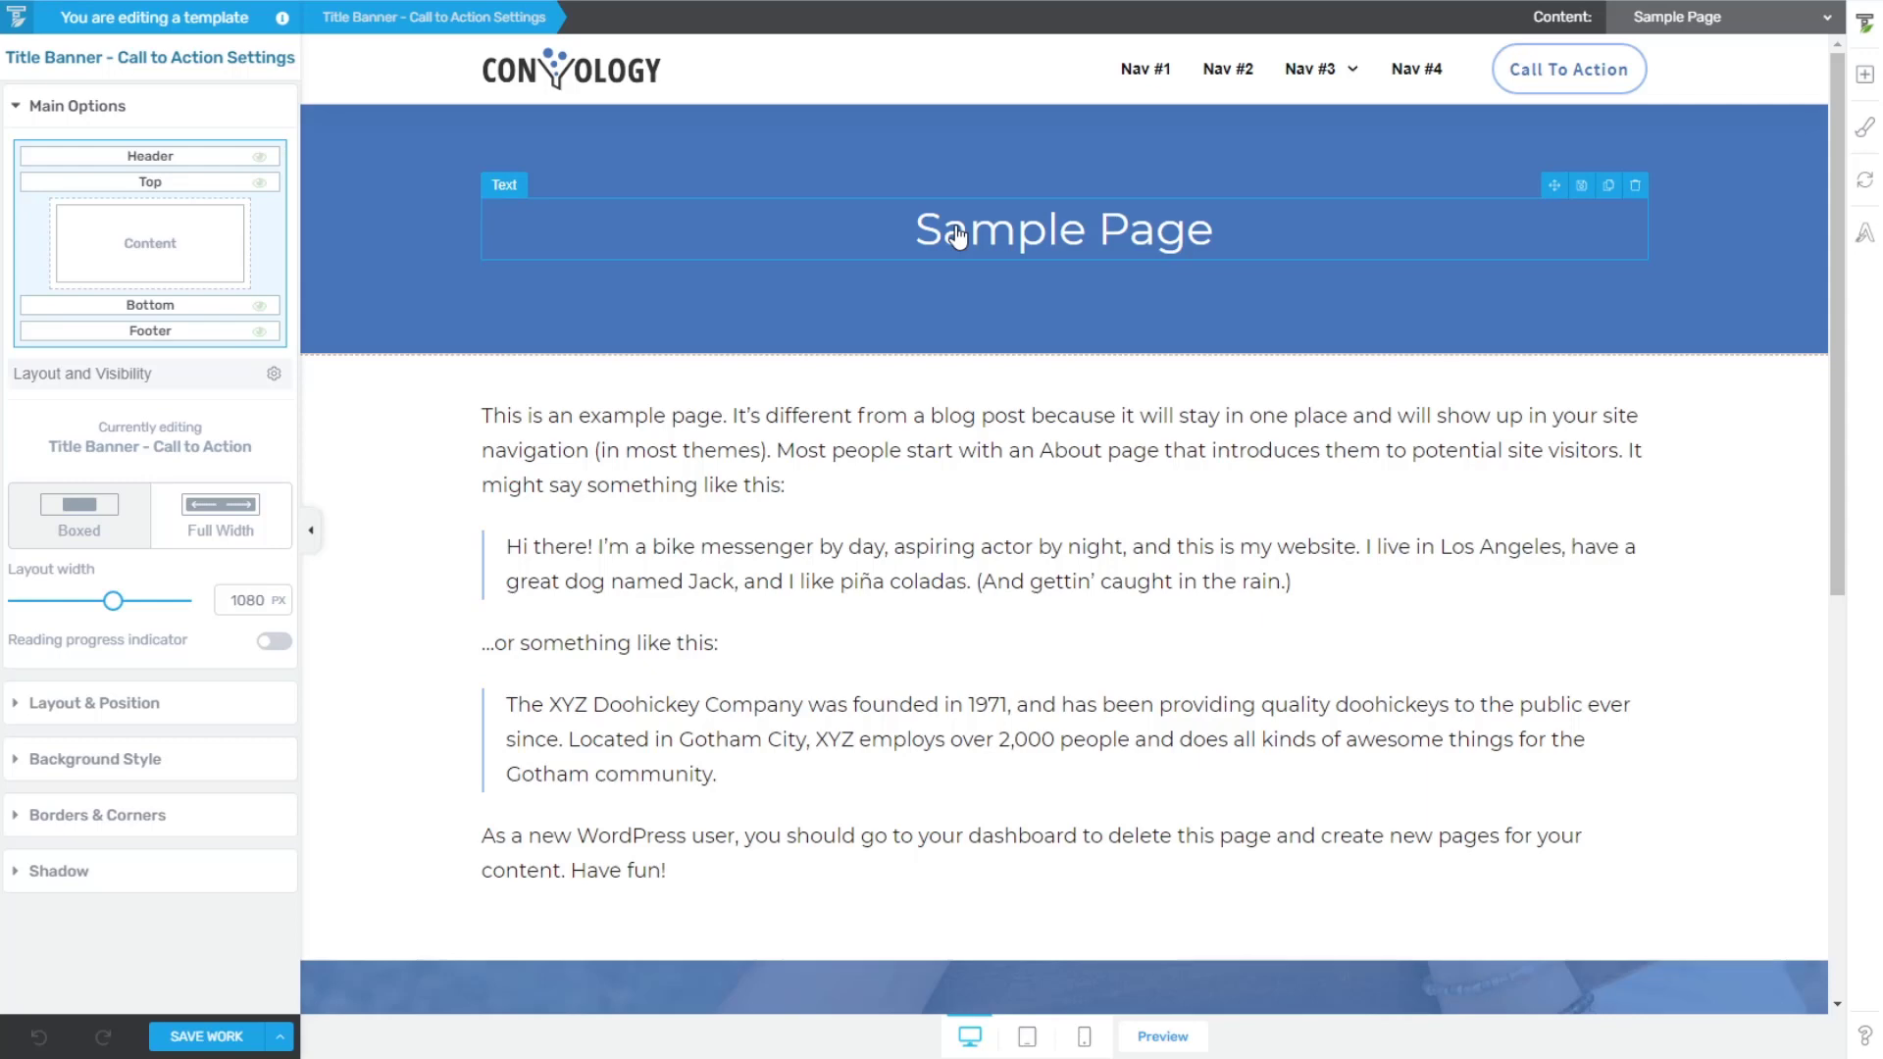
- Check the template's title text and post content elements, and switch the preview content to the Privacy Policy page
triple_click(1029, 245)
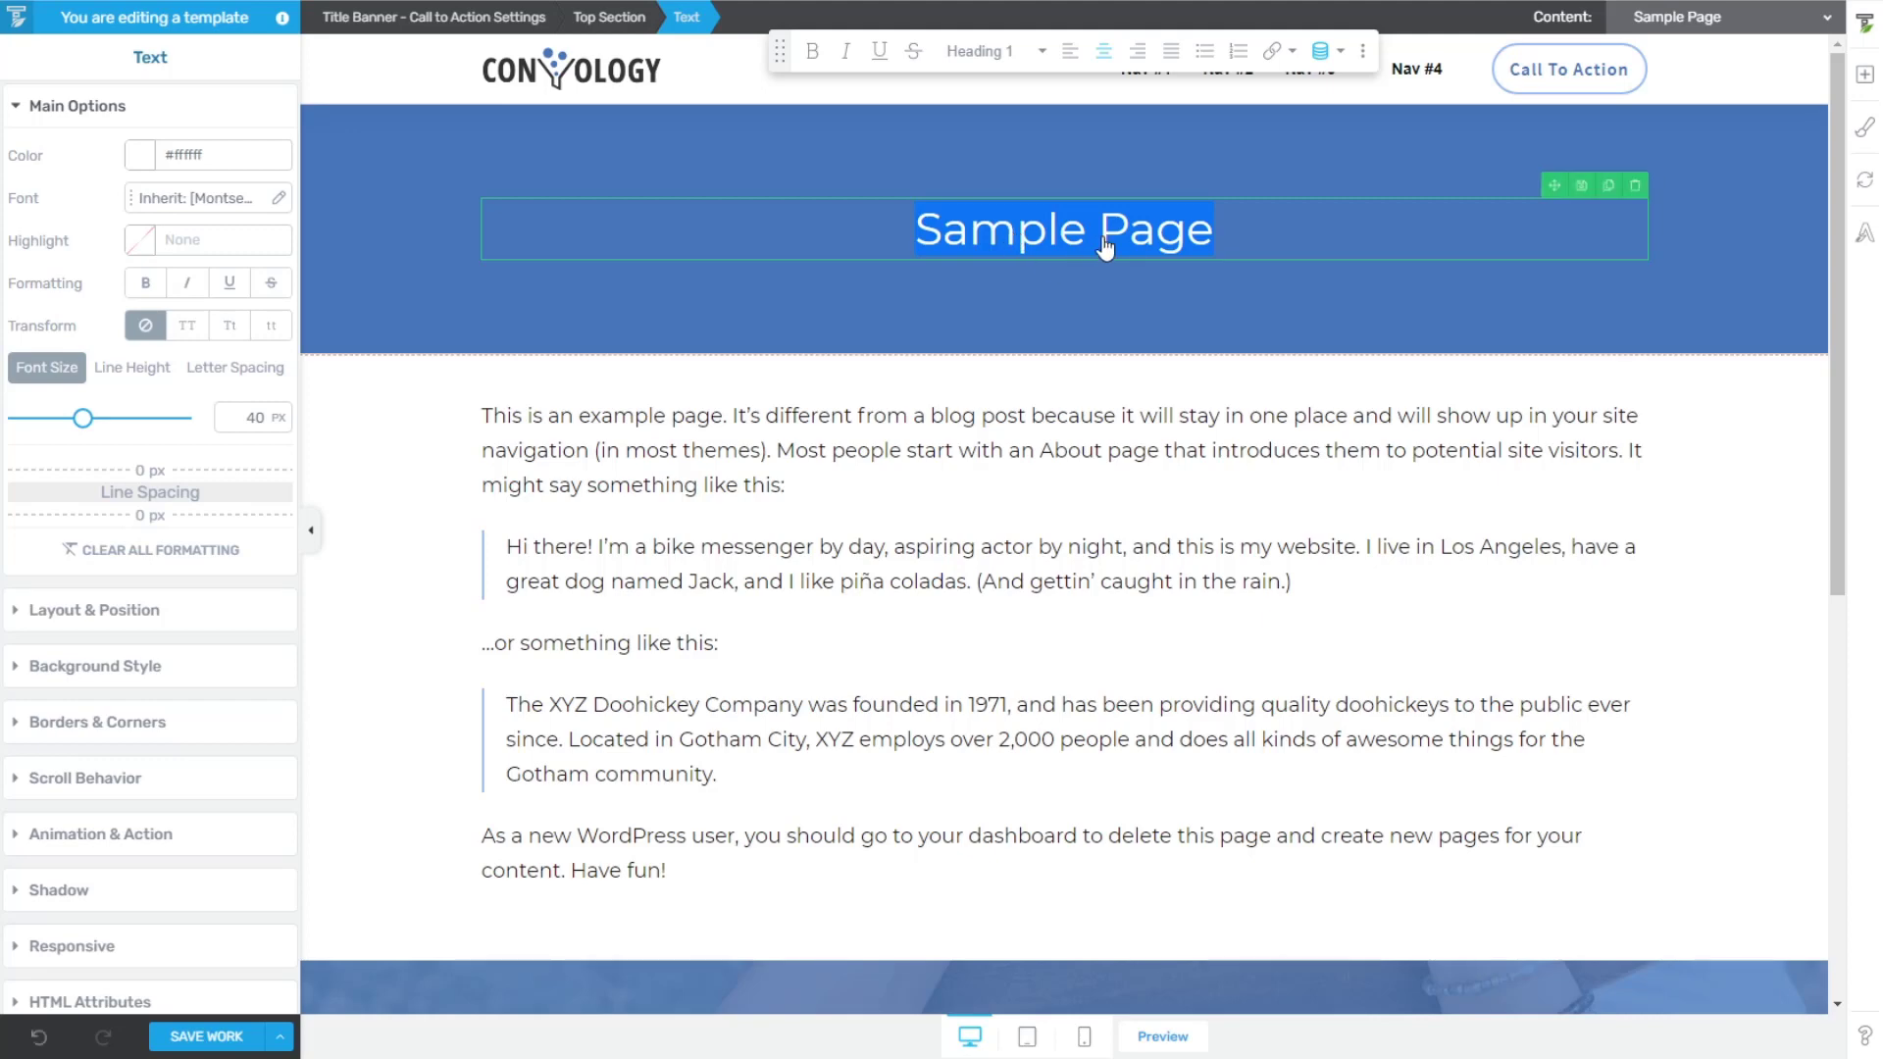
click(1067, 440)
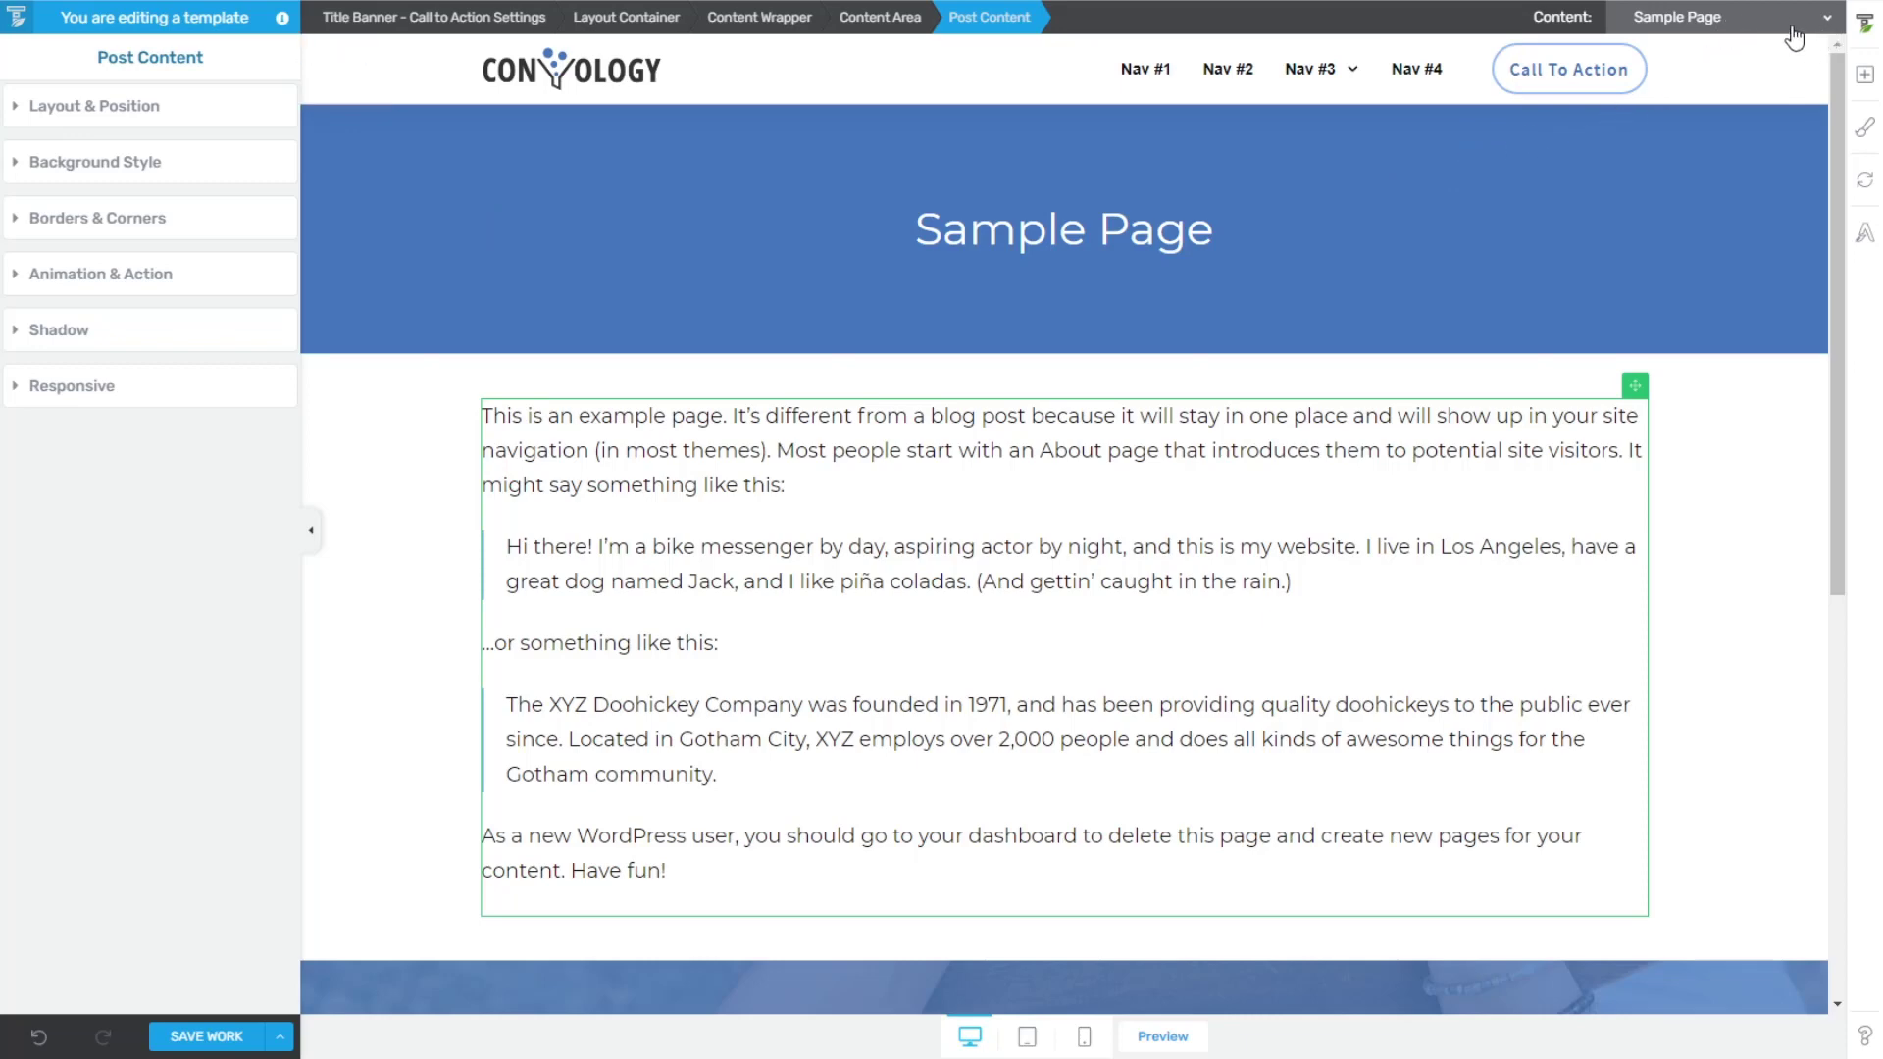
click(1730, 27)
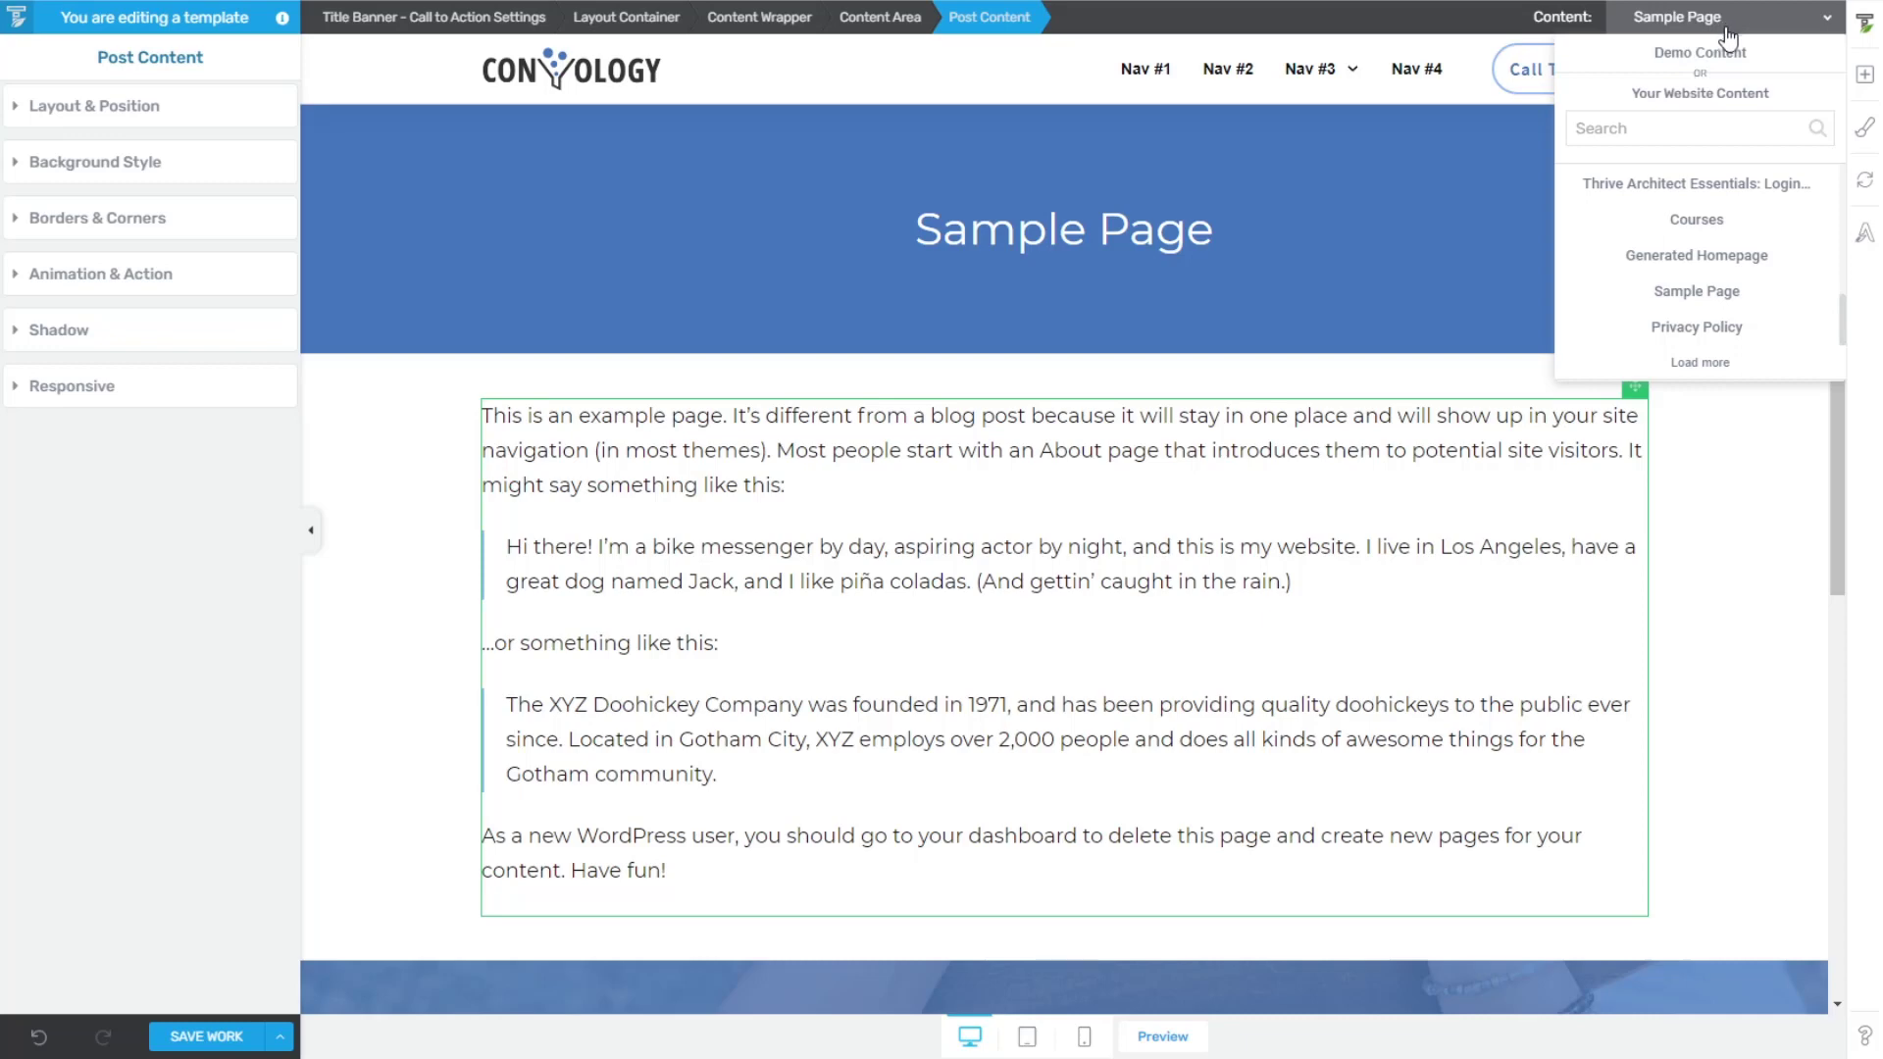
click(1730, 329)
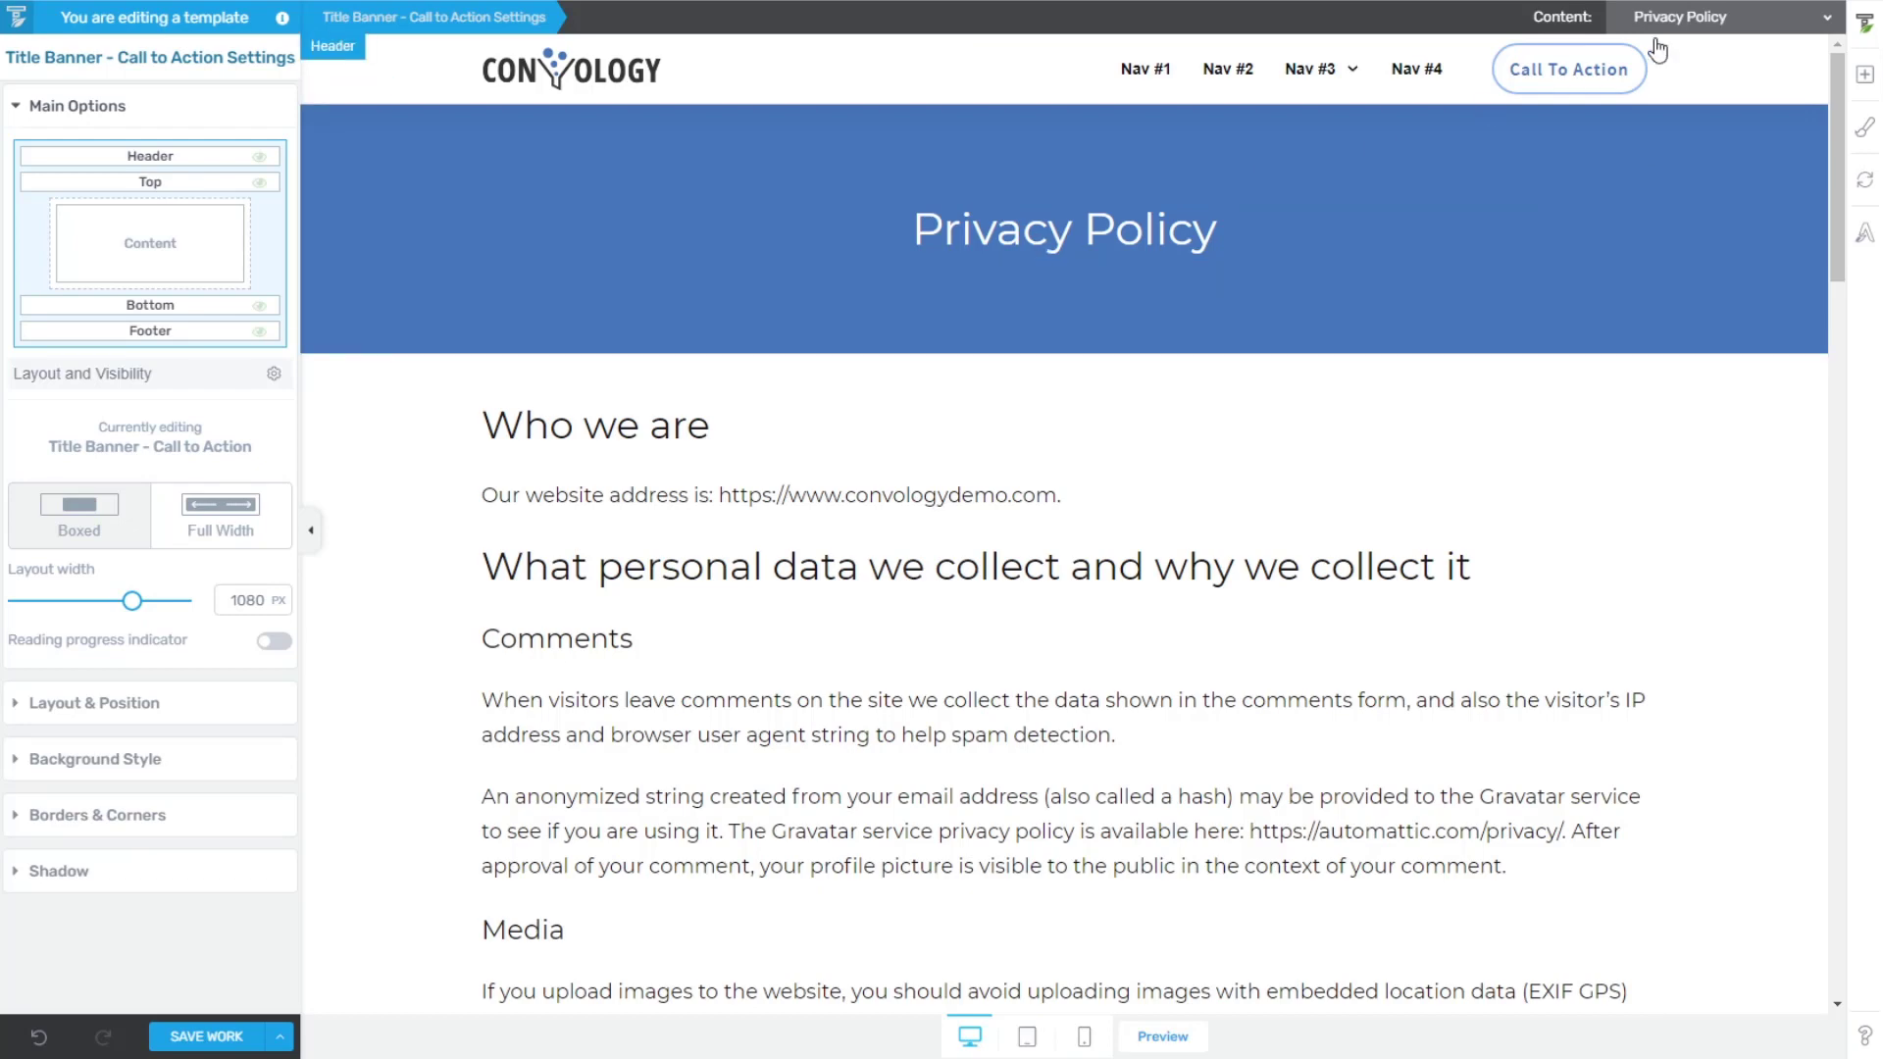
click(1711, 24)
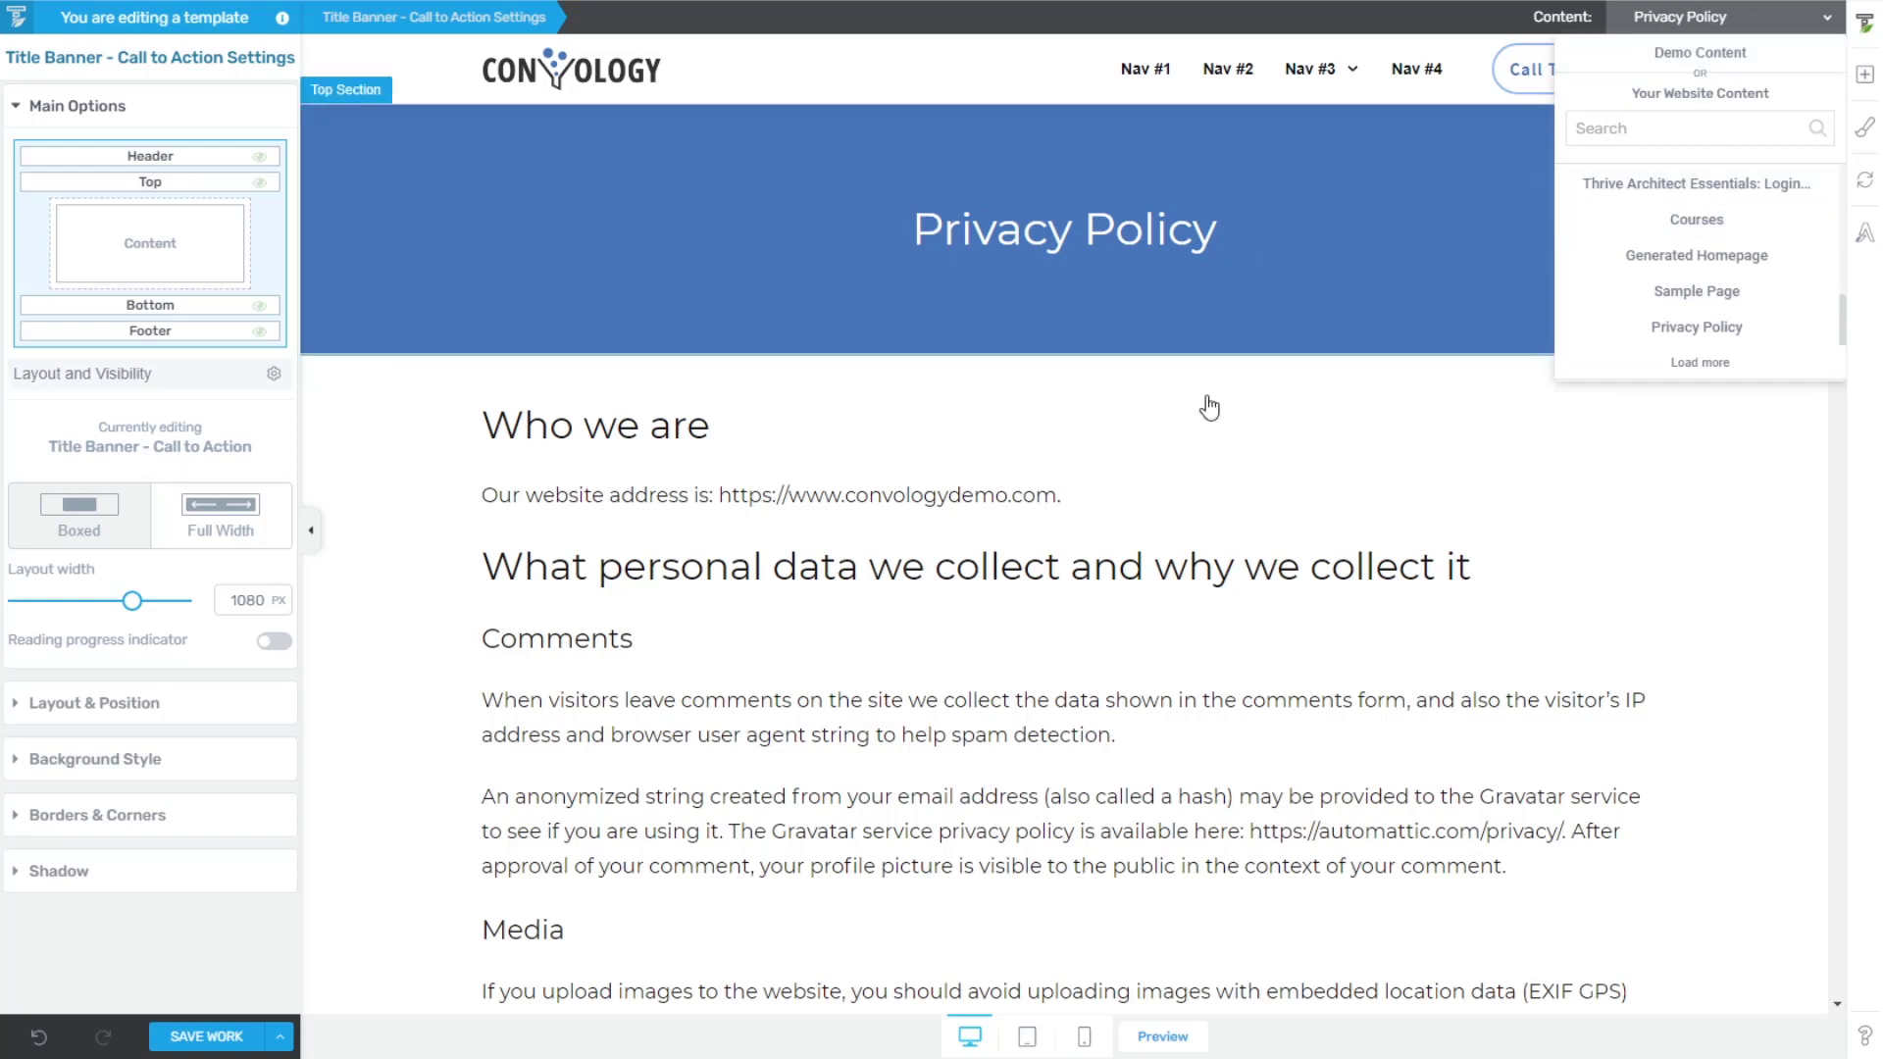
click(391, 490)
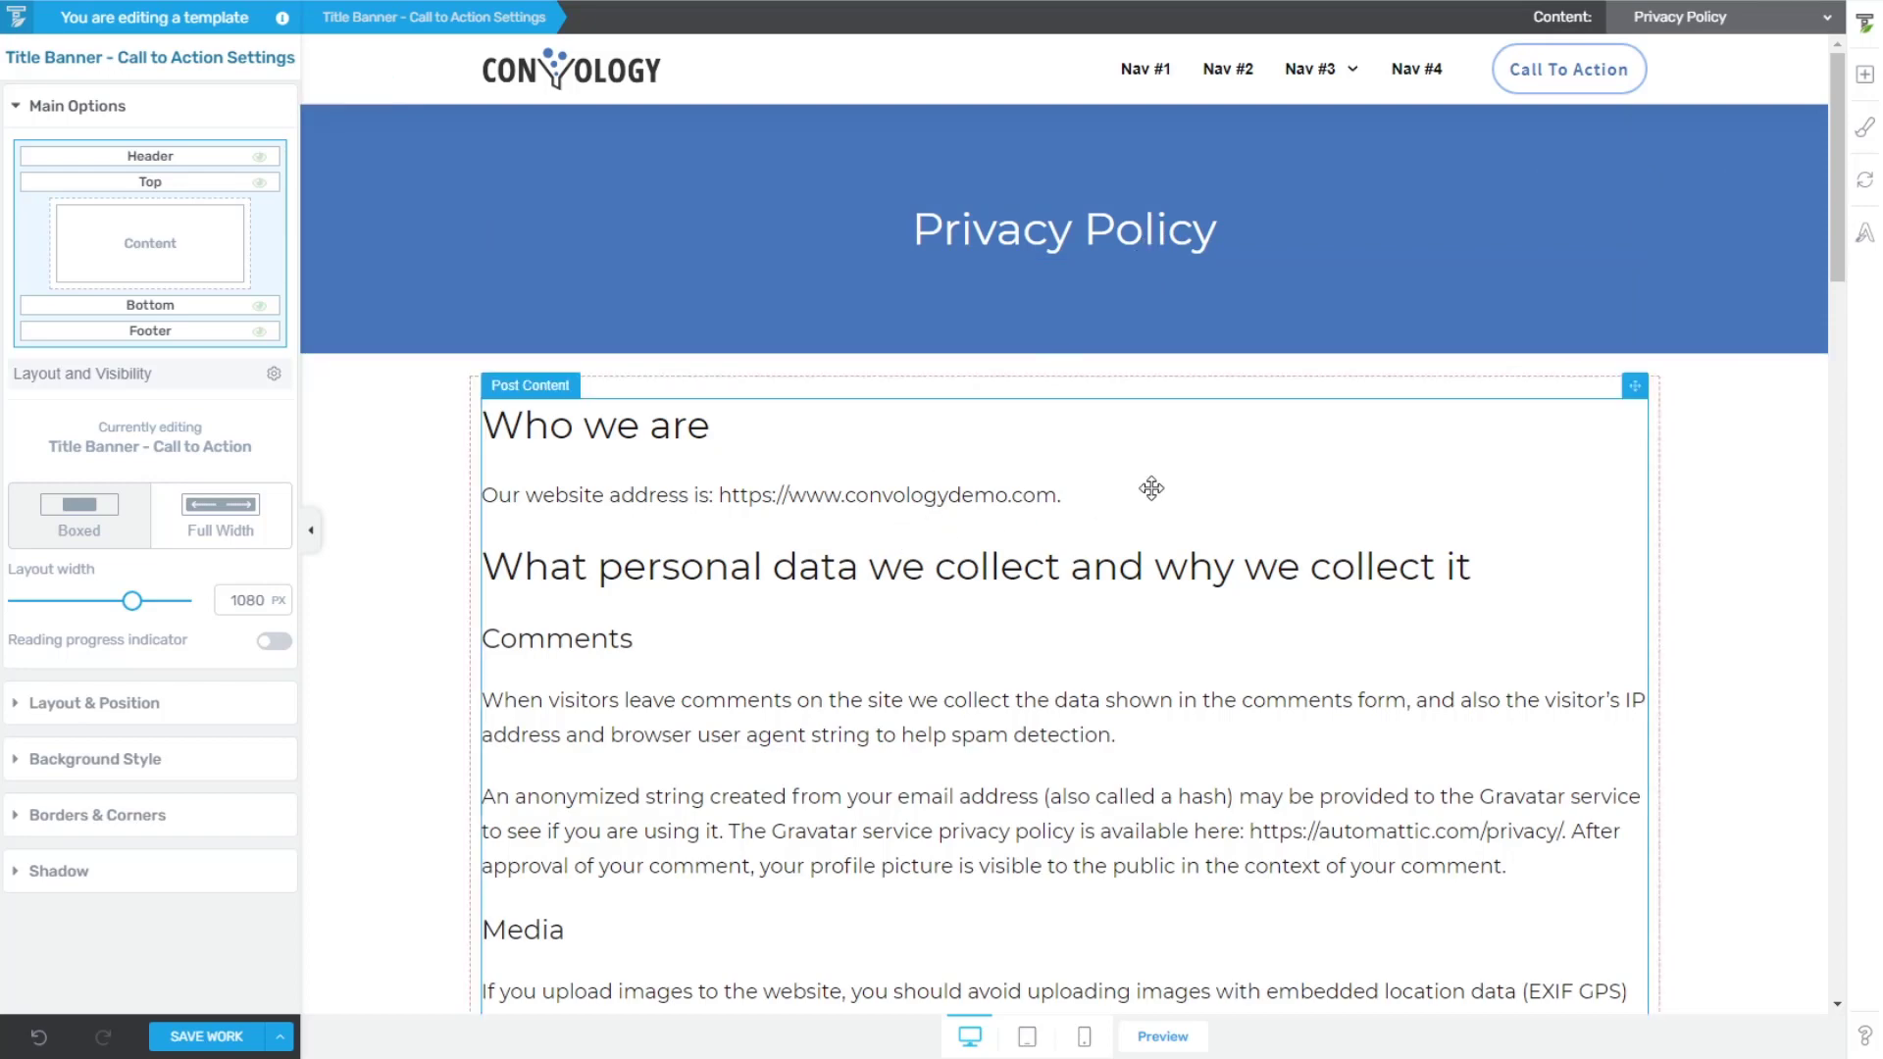
click(1865, 74)
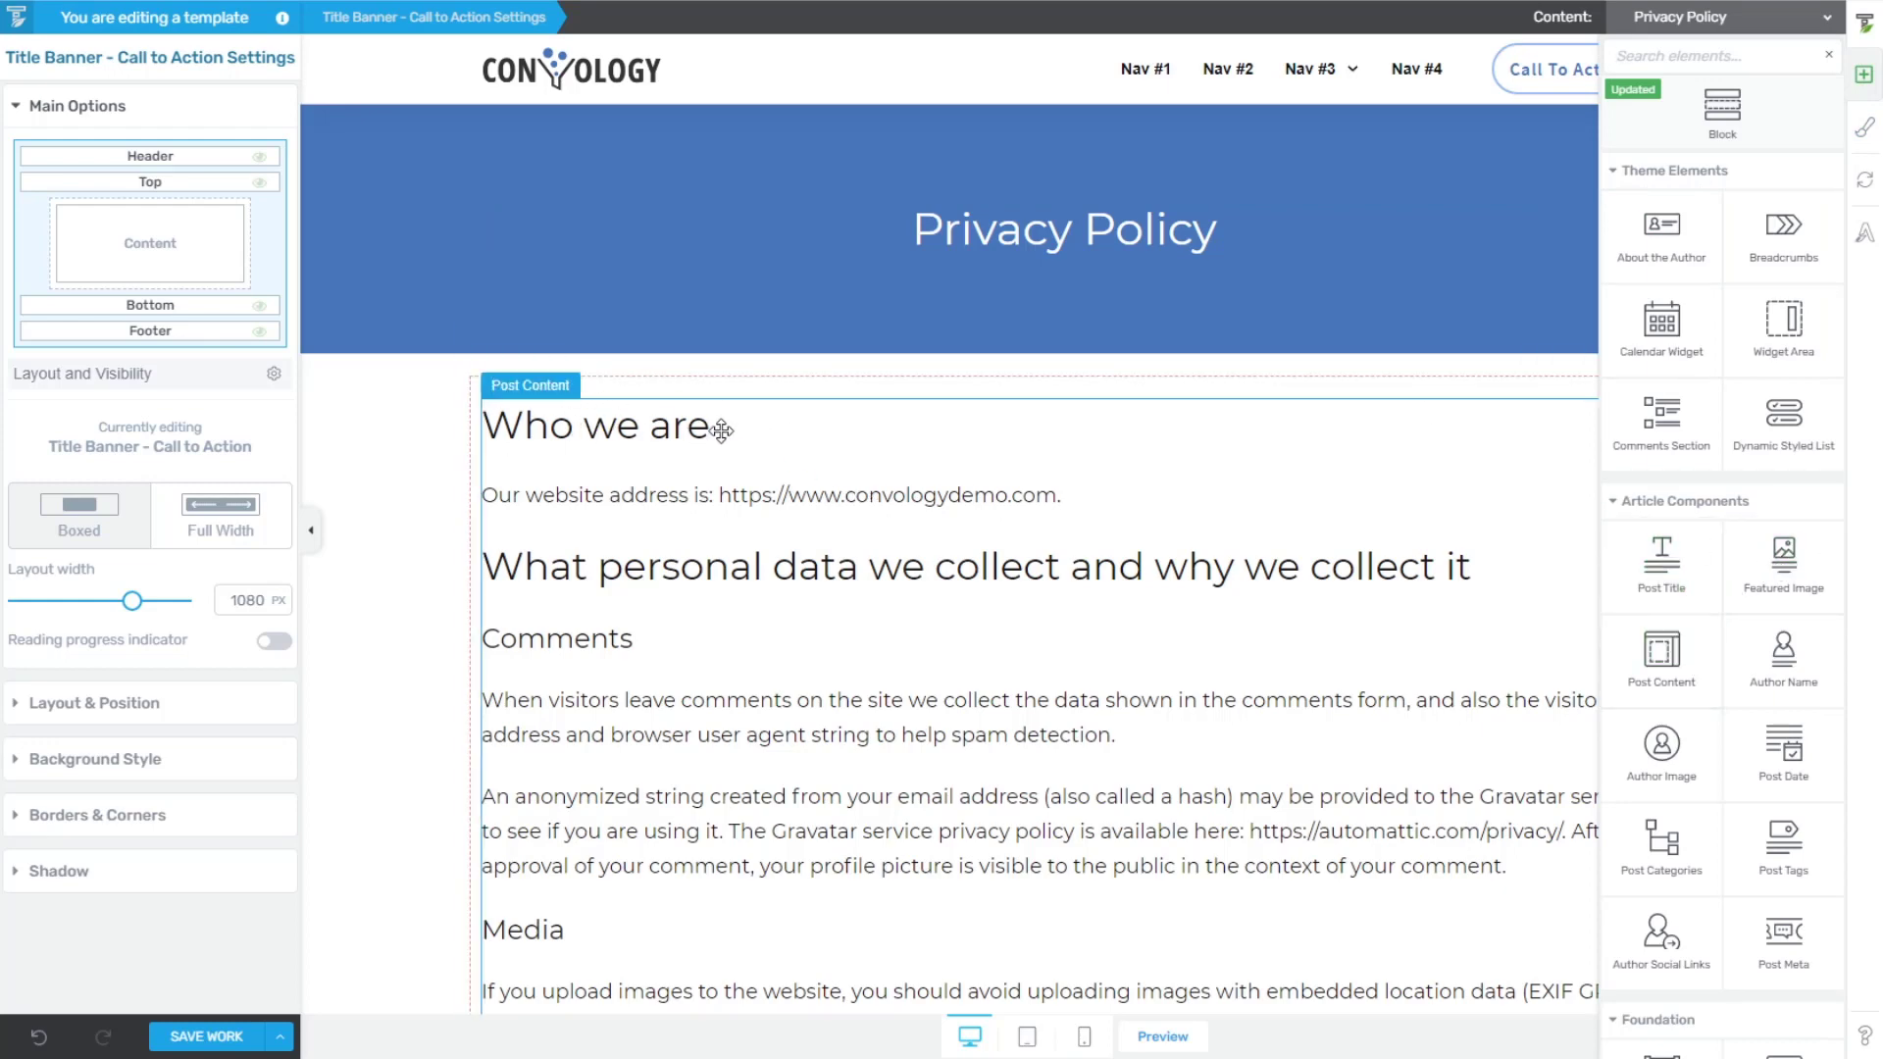
click(1865, 79)
- Search the website content for "sample" and set the template's preview content to Sample Page
click(1716, 30)
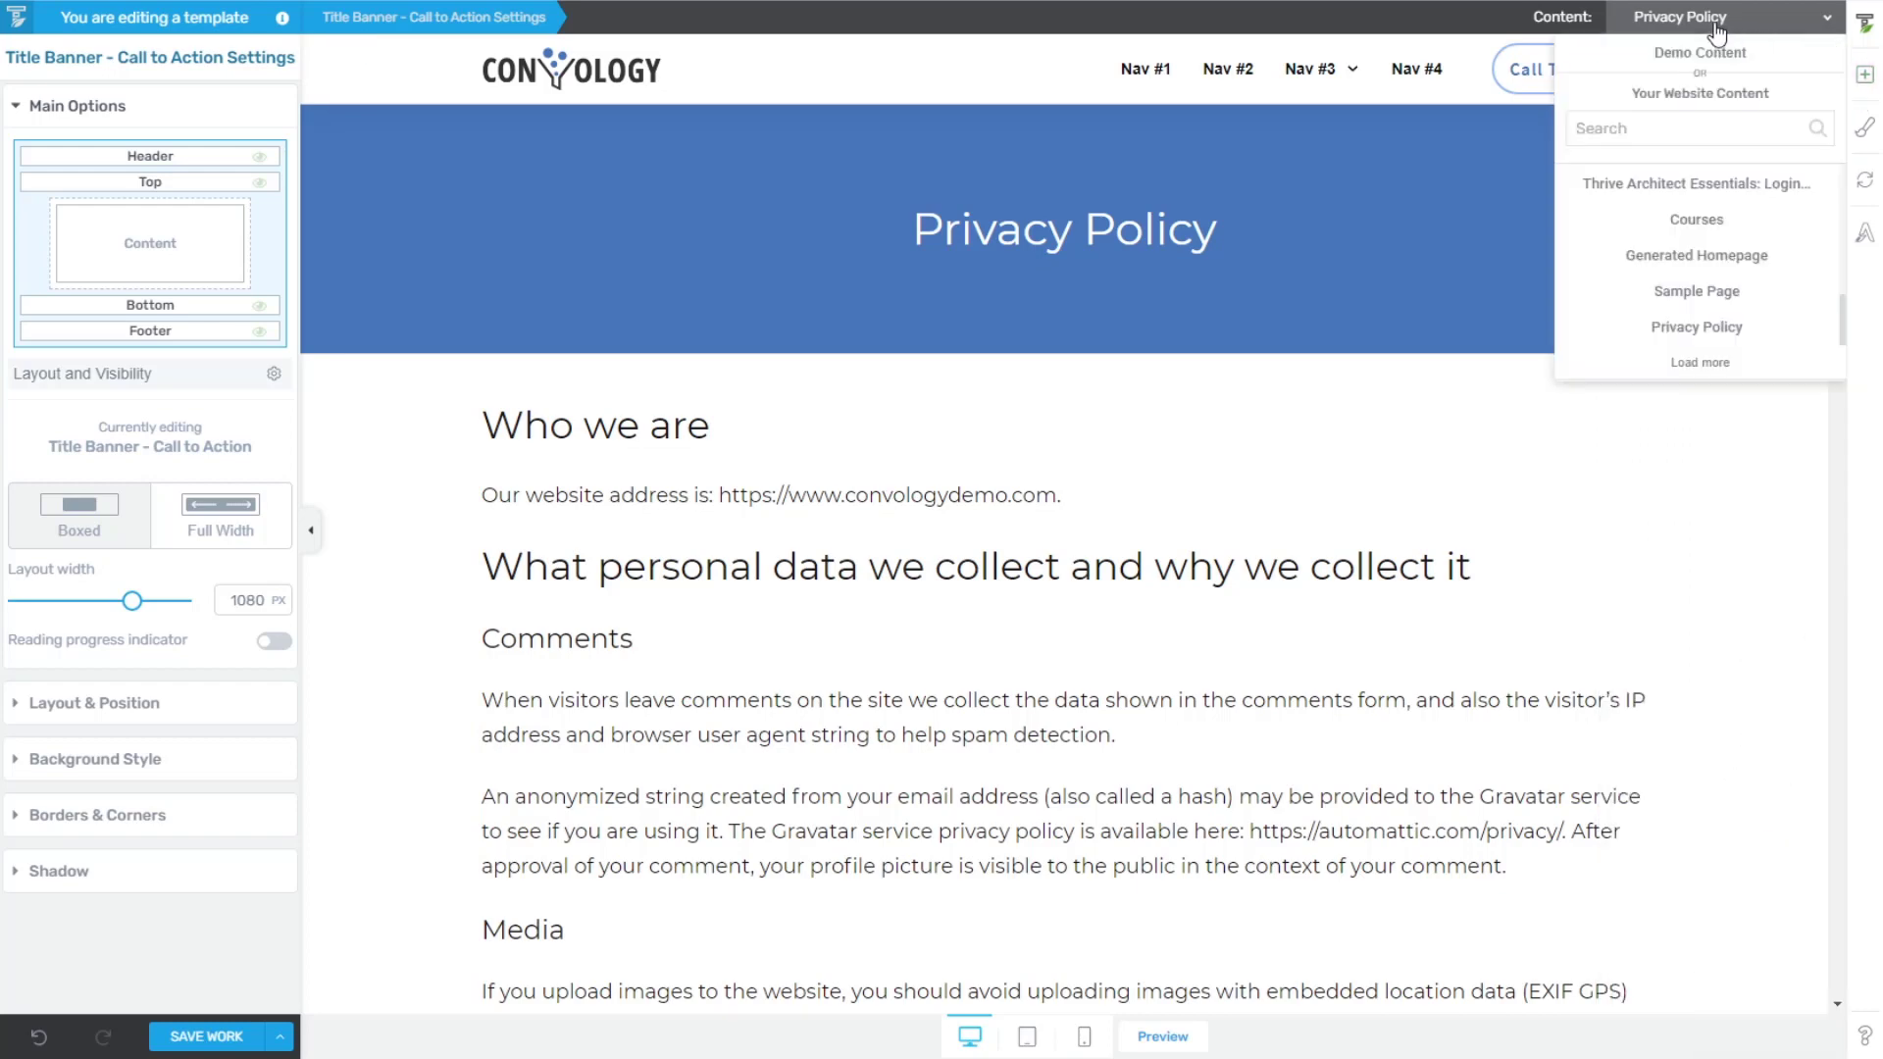
click(1656, 128)
text(dam)
key(BackSpace)
key(BackSpace)
text(sa)
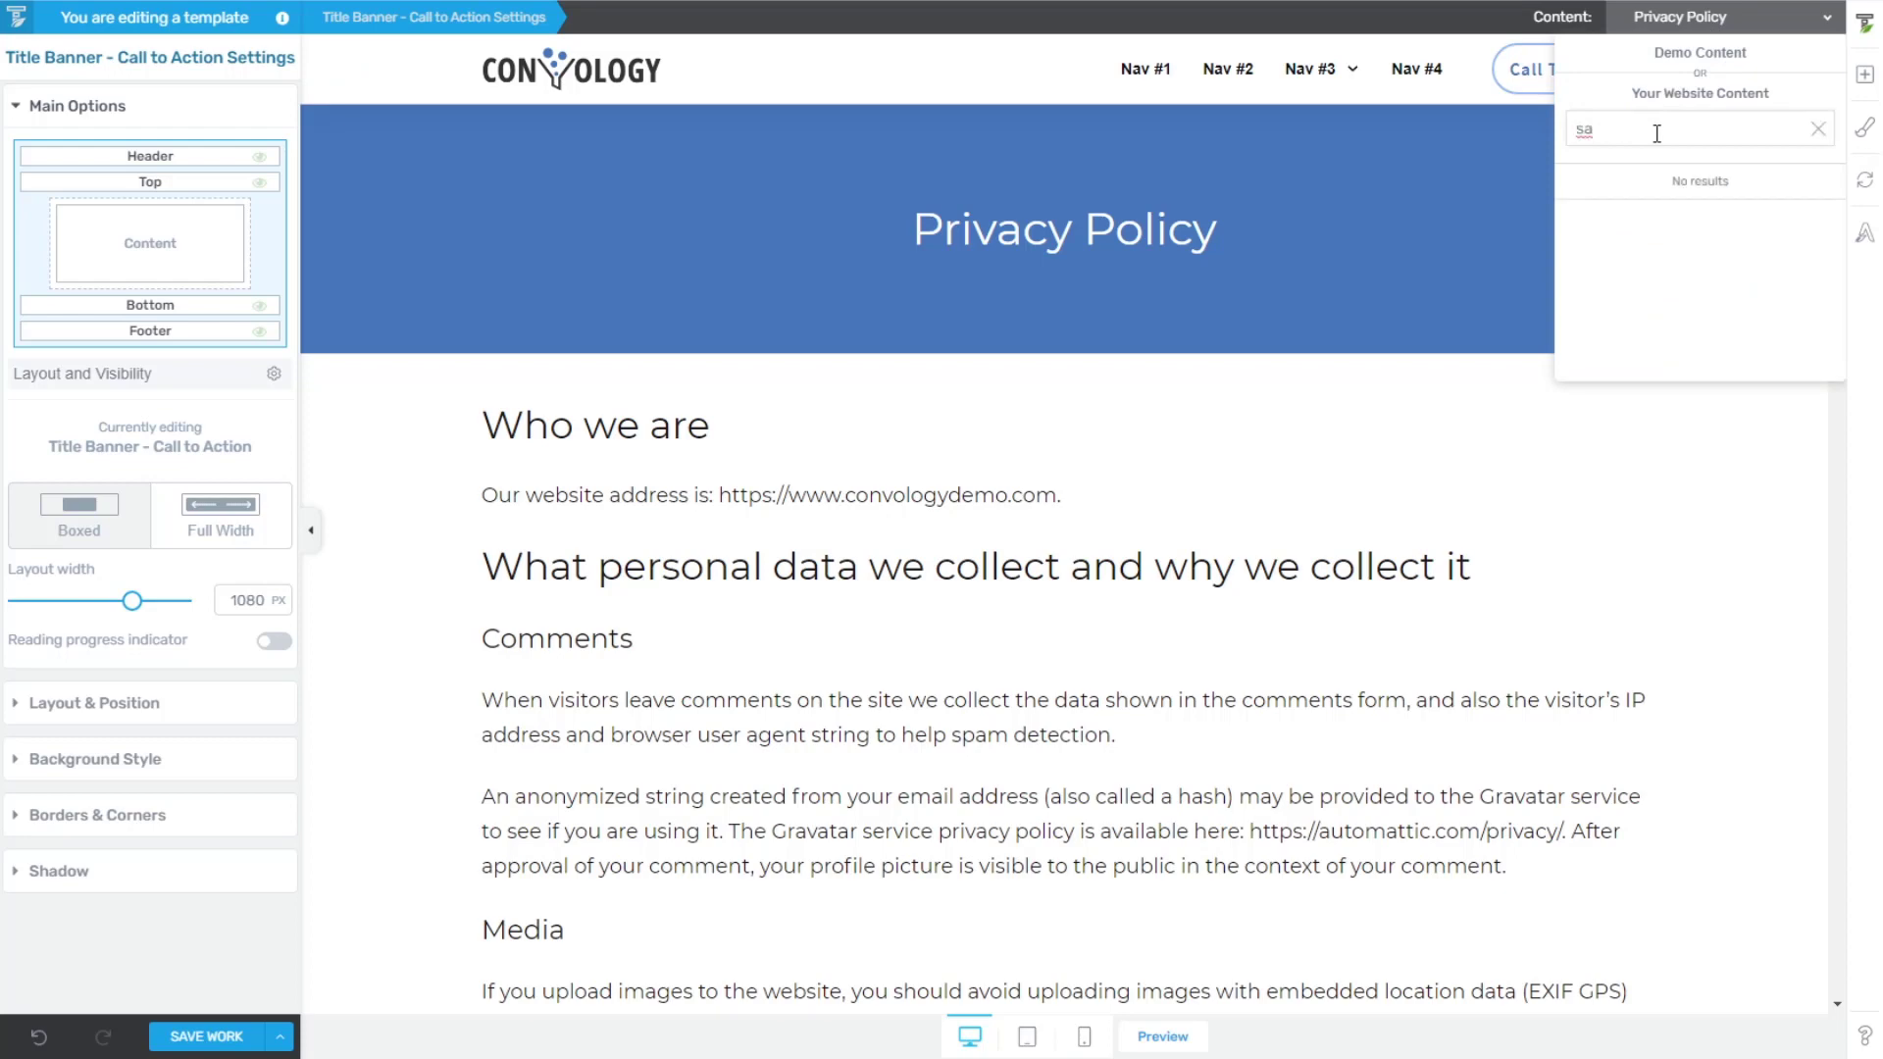
text(mple)
click(1679, 188)
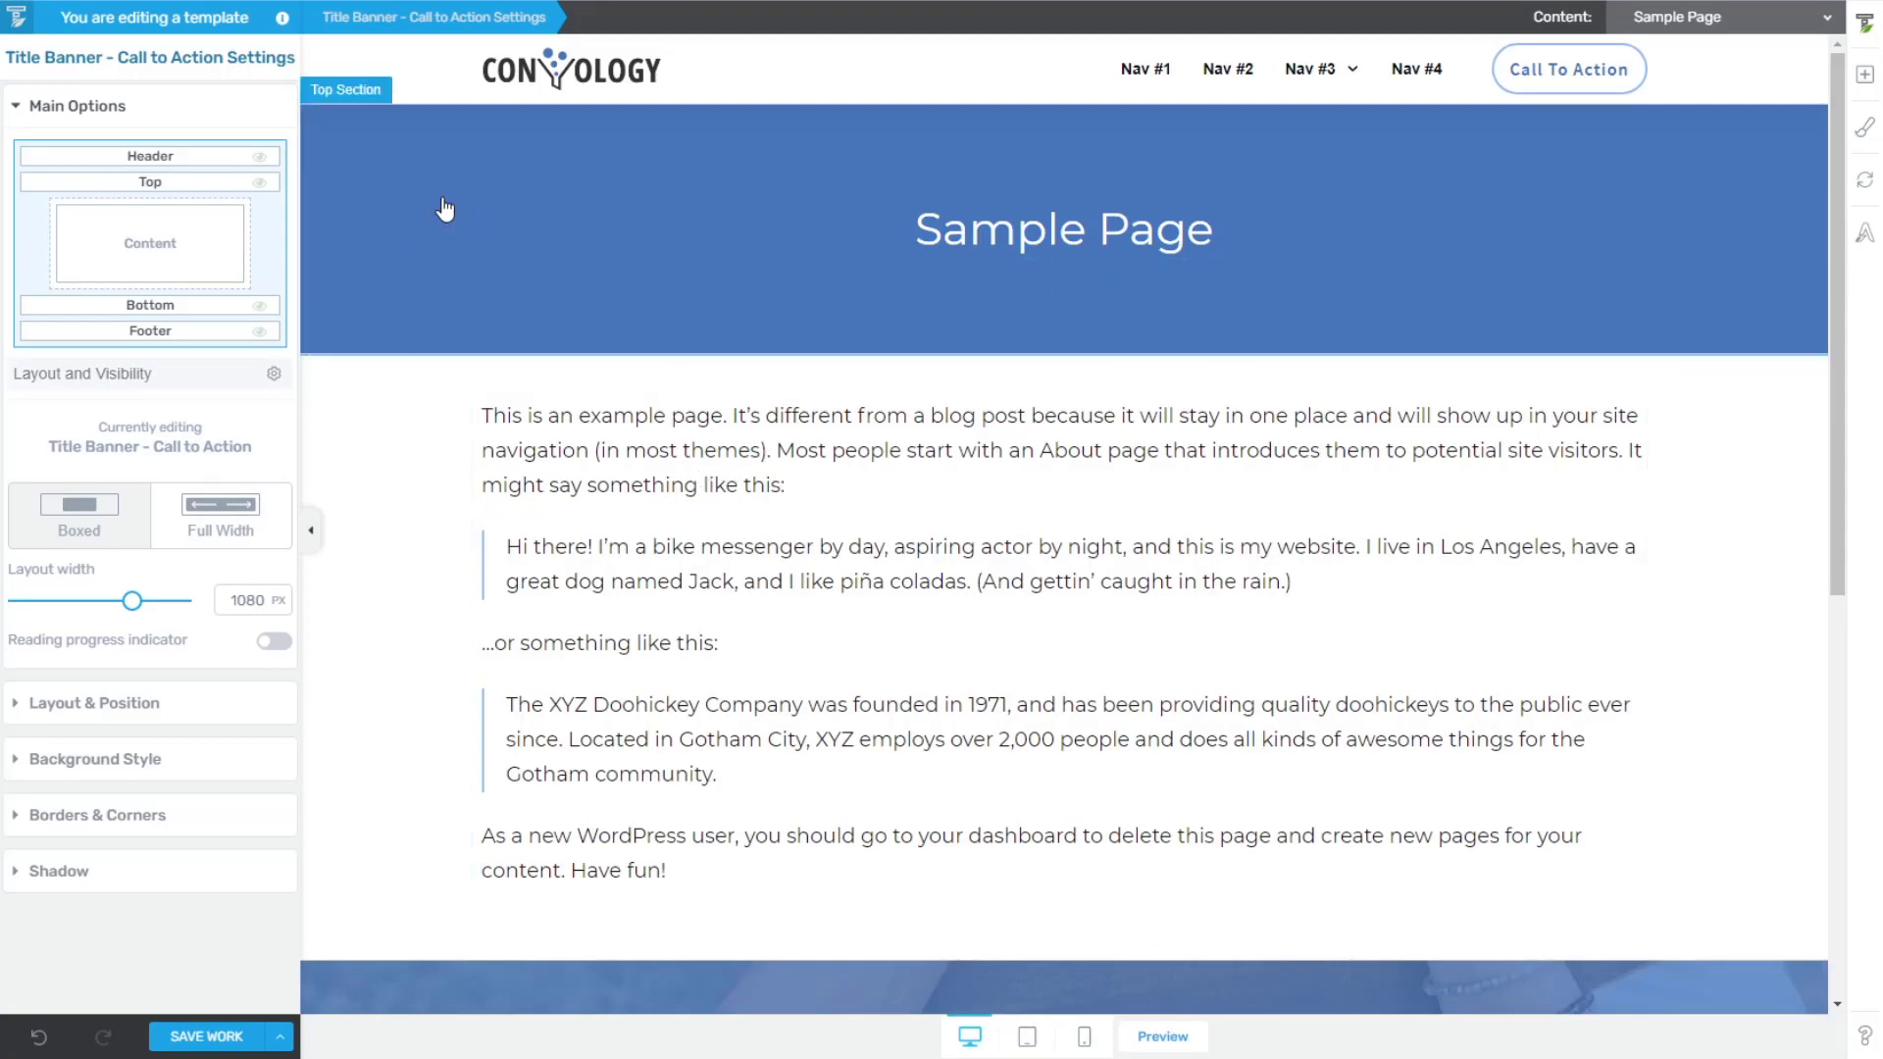
- Change the background colour of the template's top section to purple #7f47bb and apply it
click(412, 194)
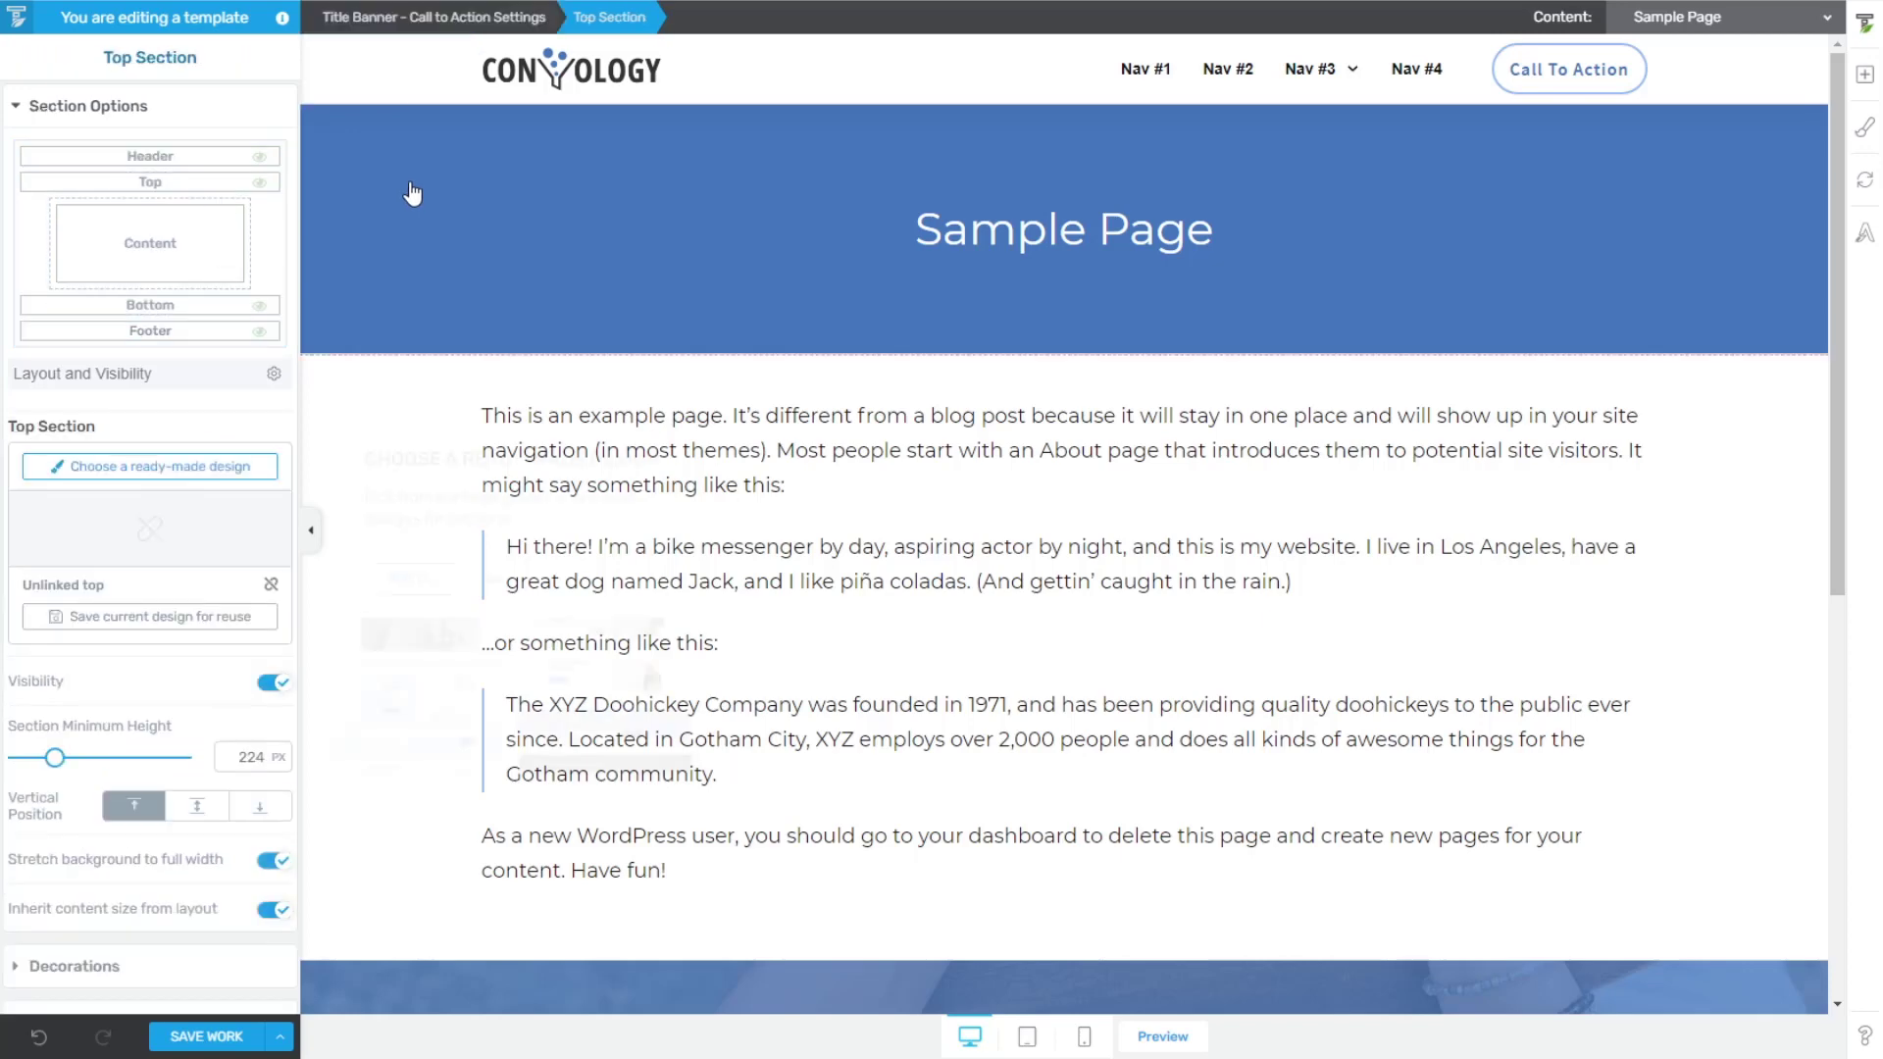
click(418, 577)
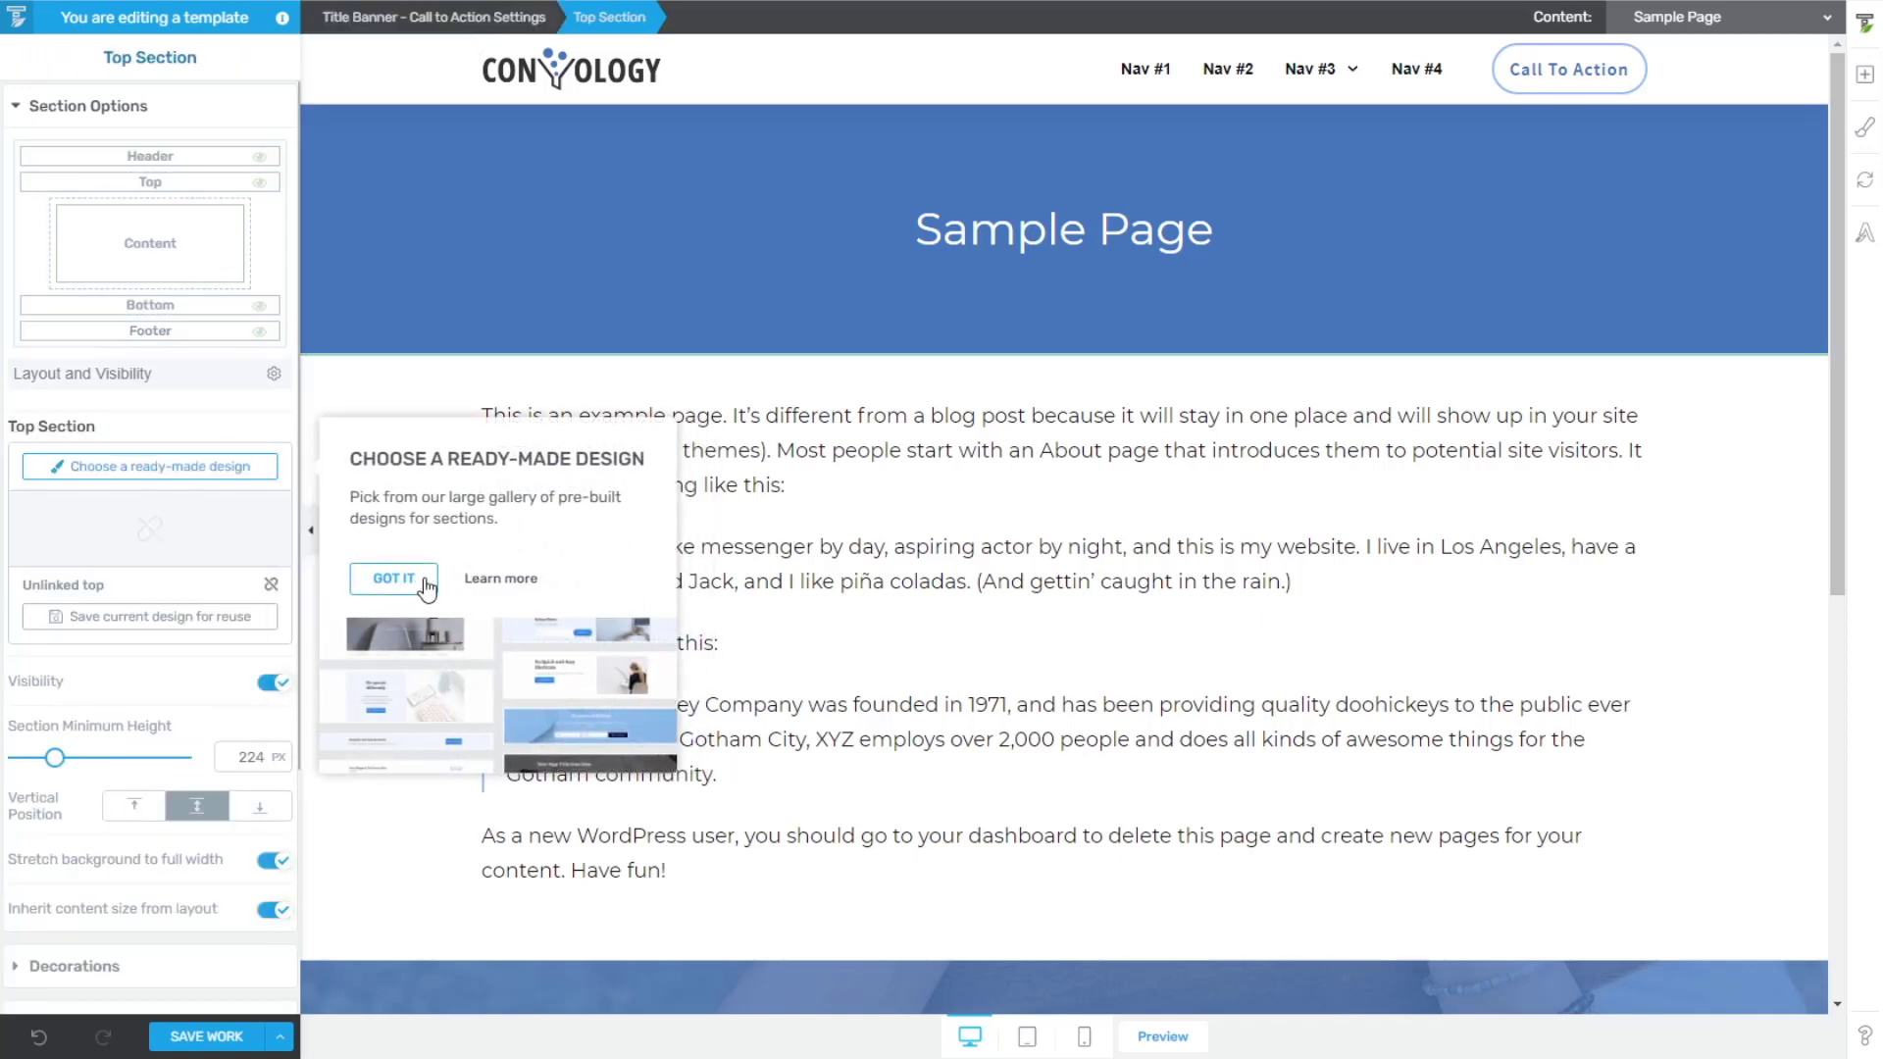
scroll(152, 676, down, 3)
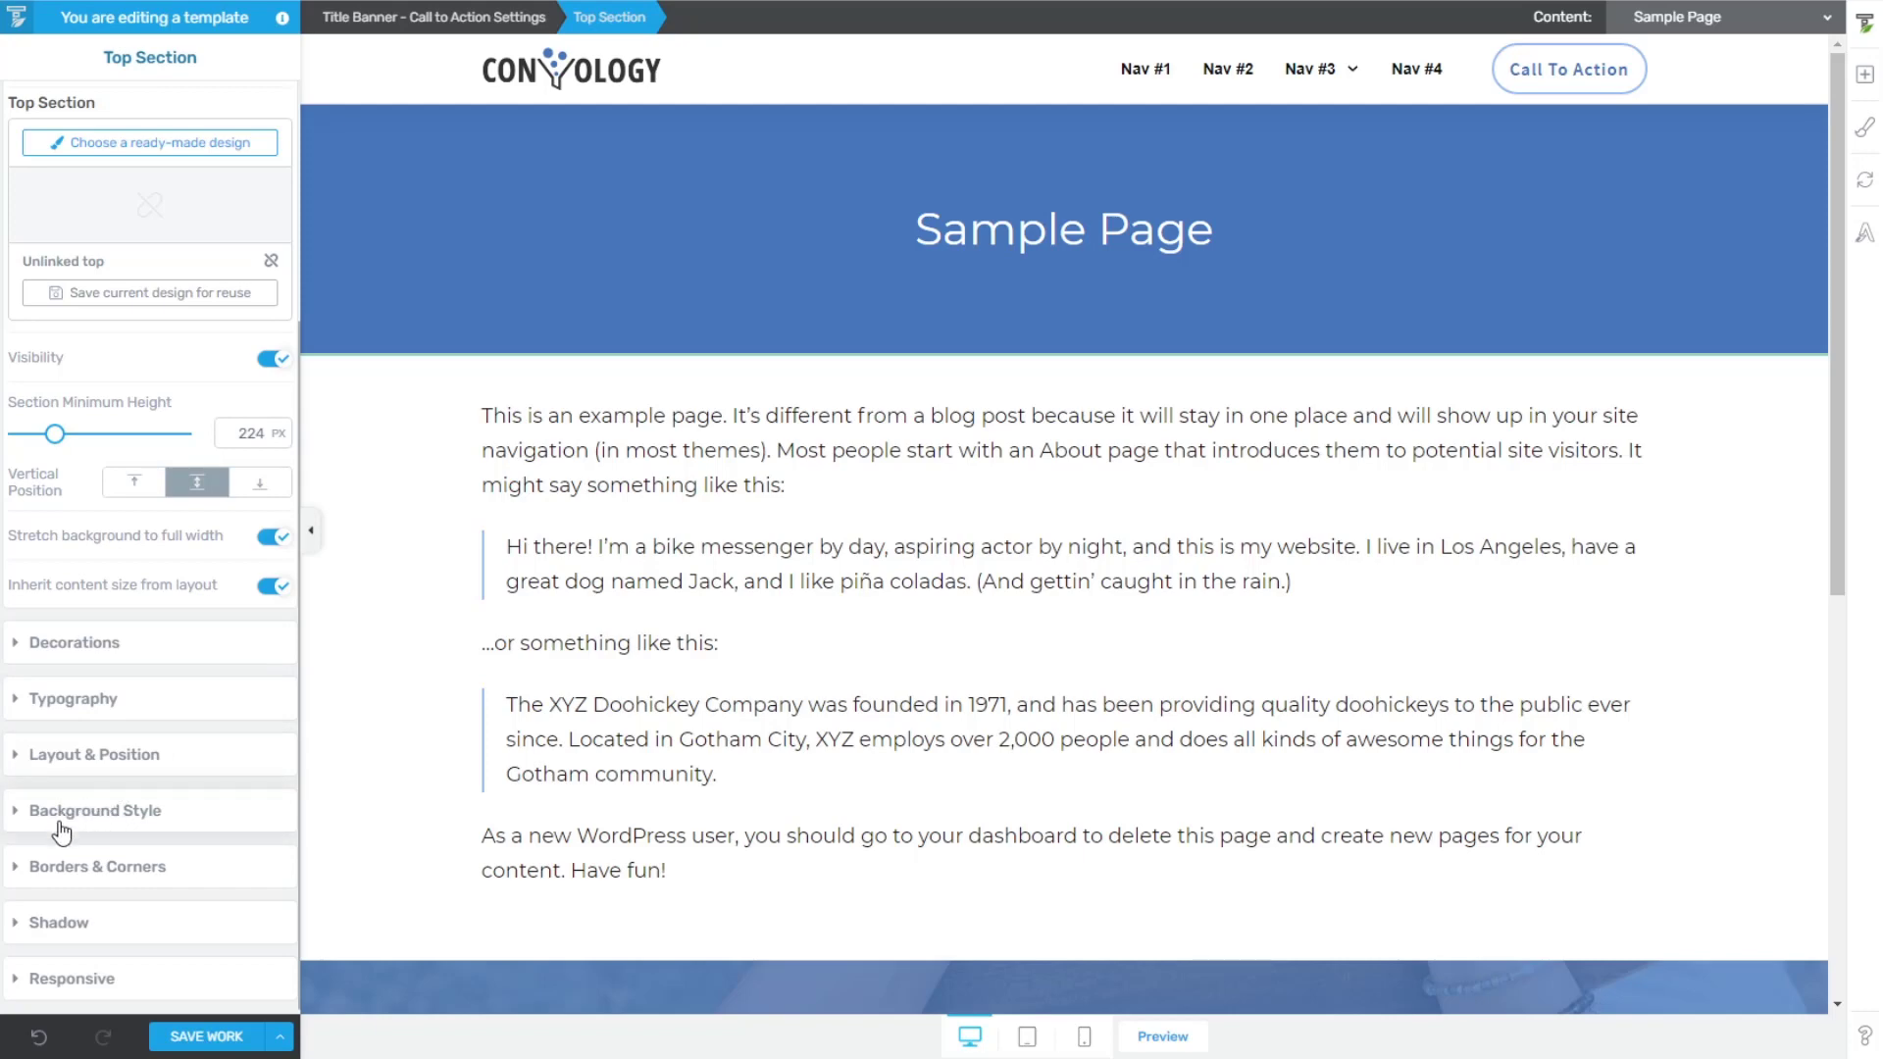
click(116, 814)
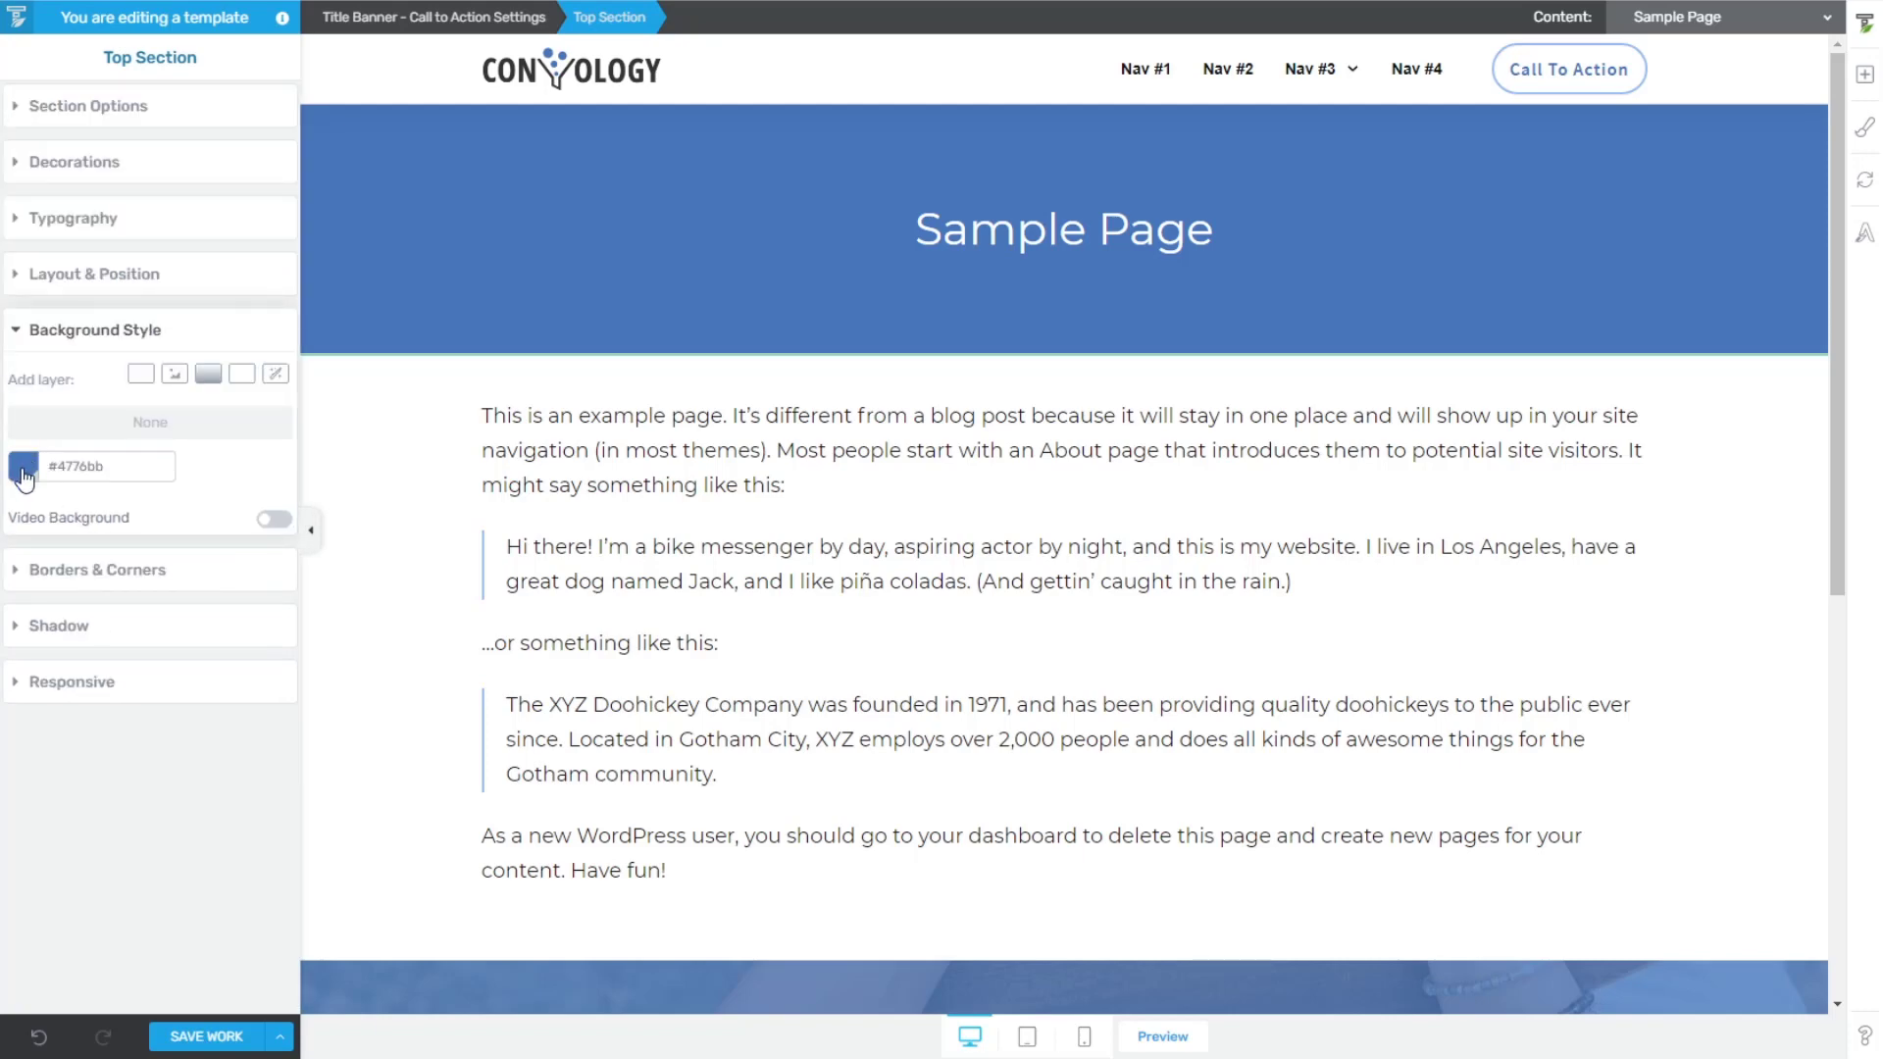
click(23, 461)
click(230, 608)
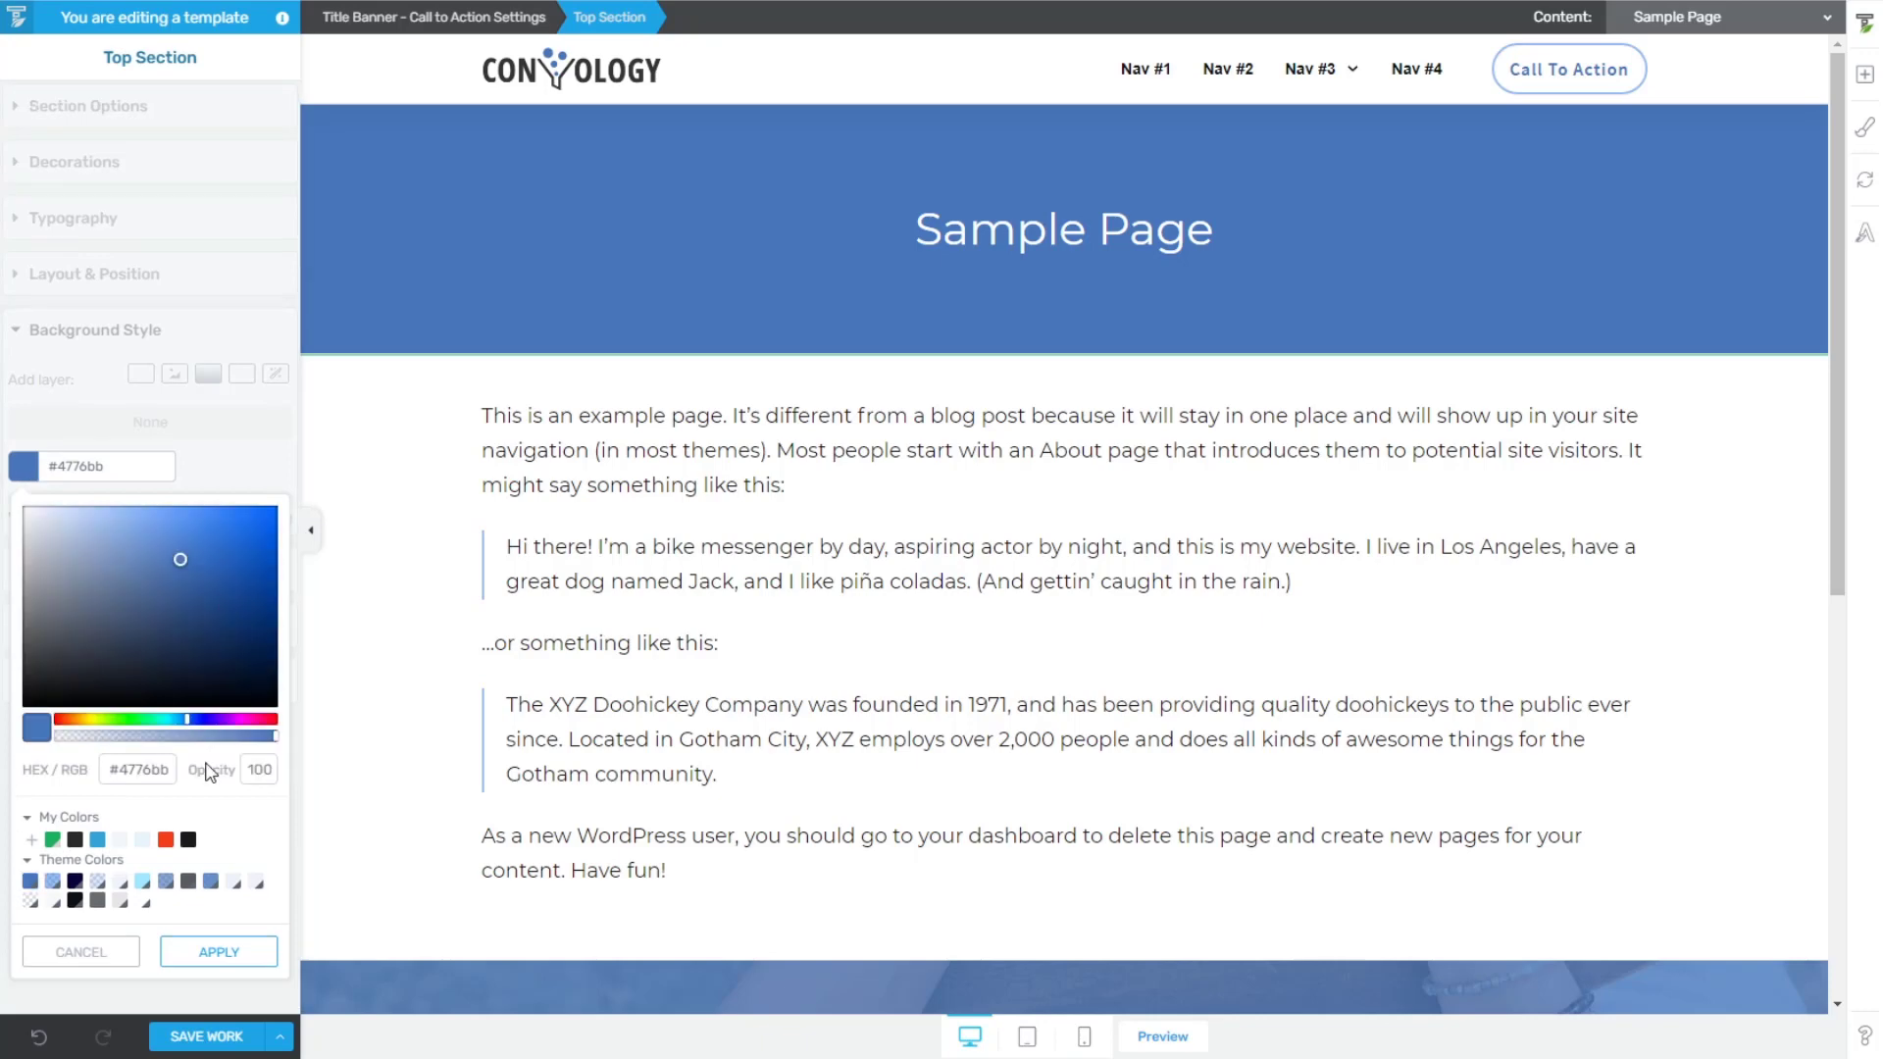
drag(212, 716, 221, 728)
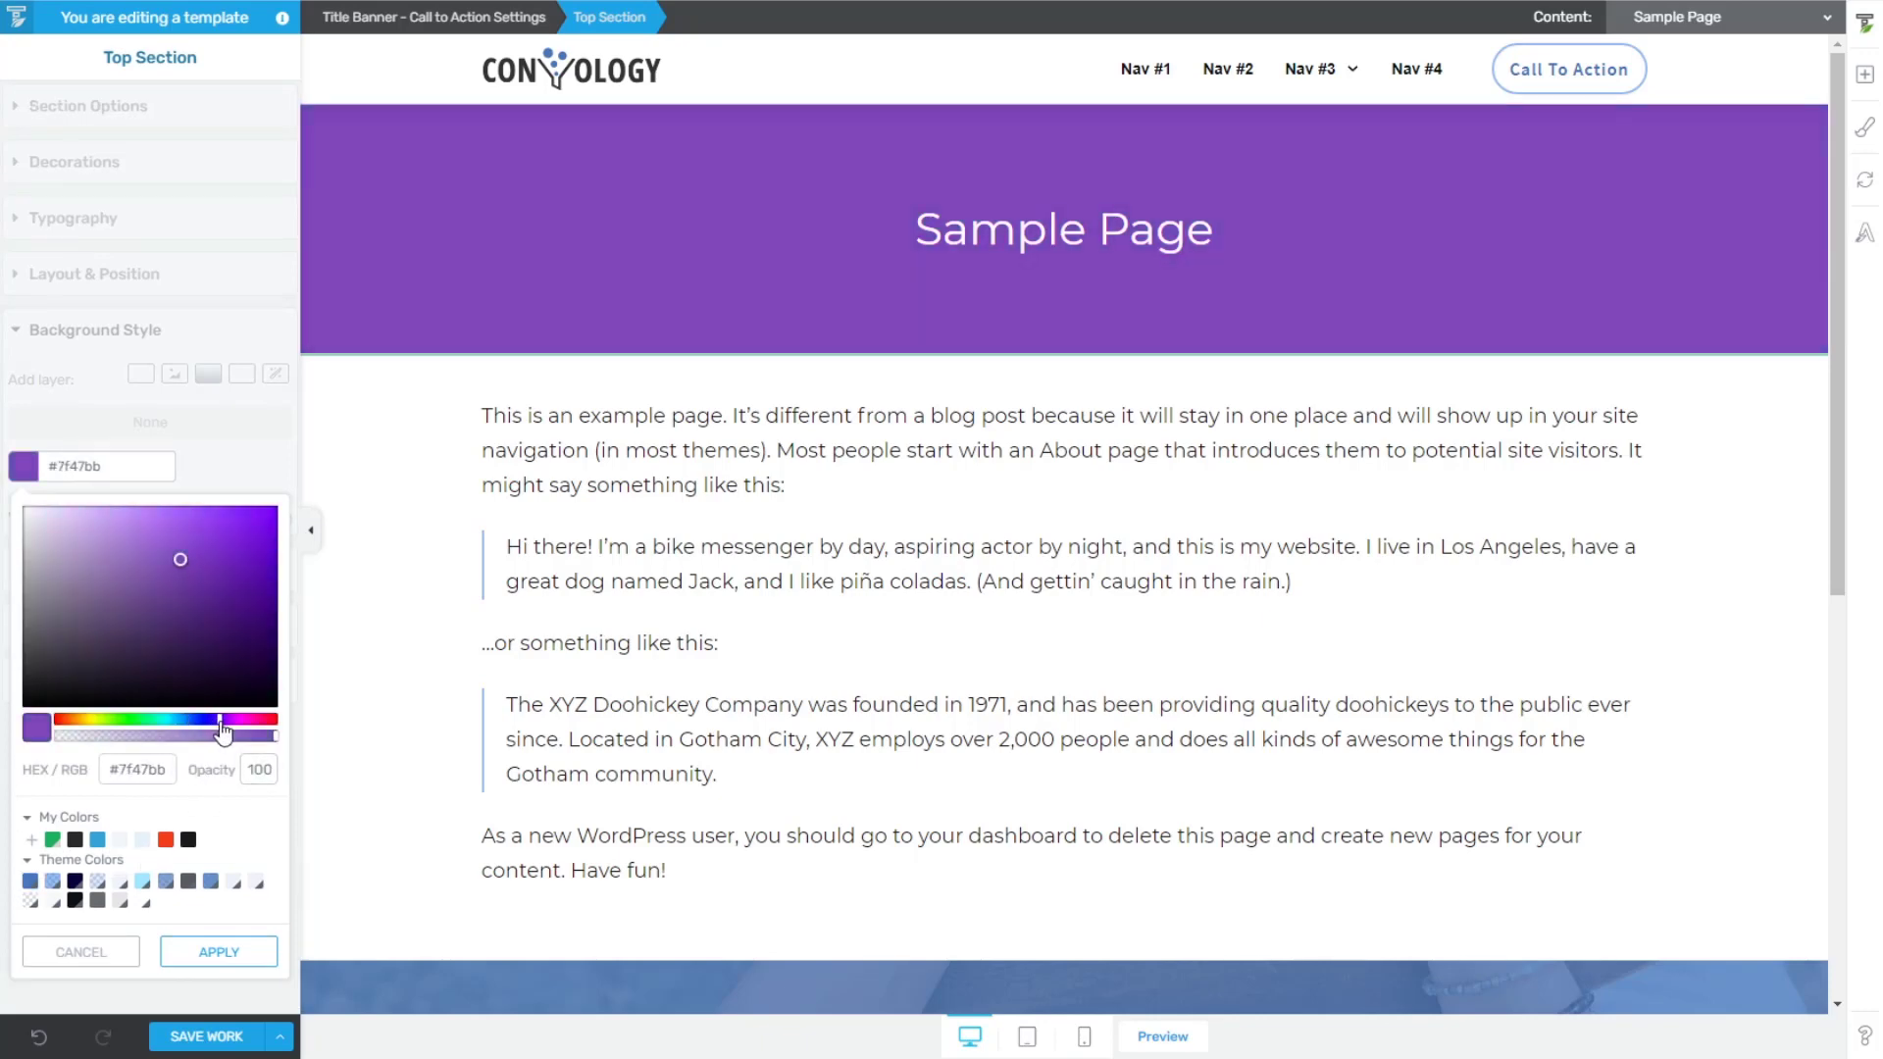
click(249, 963)
click(381, 819)
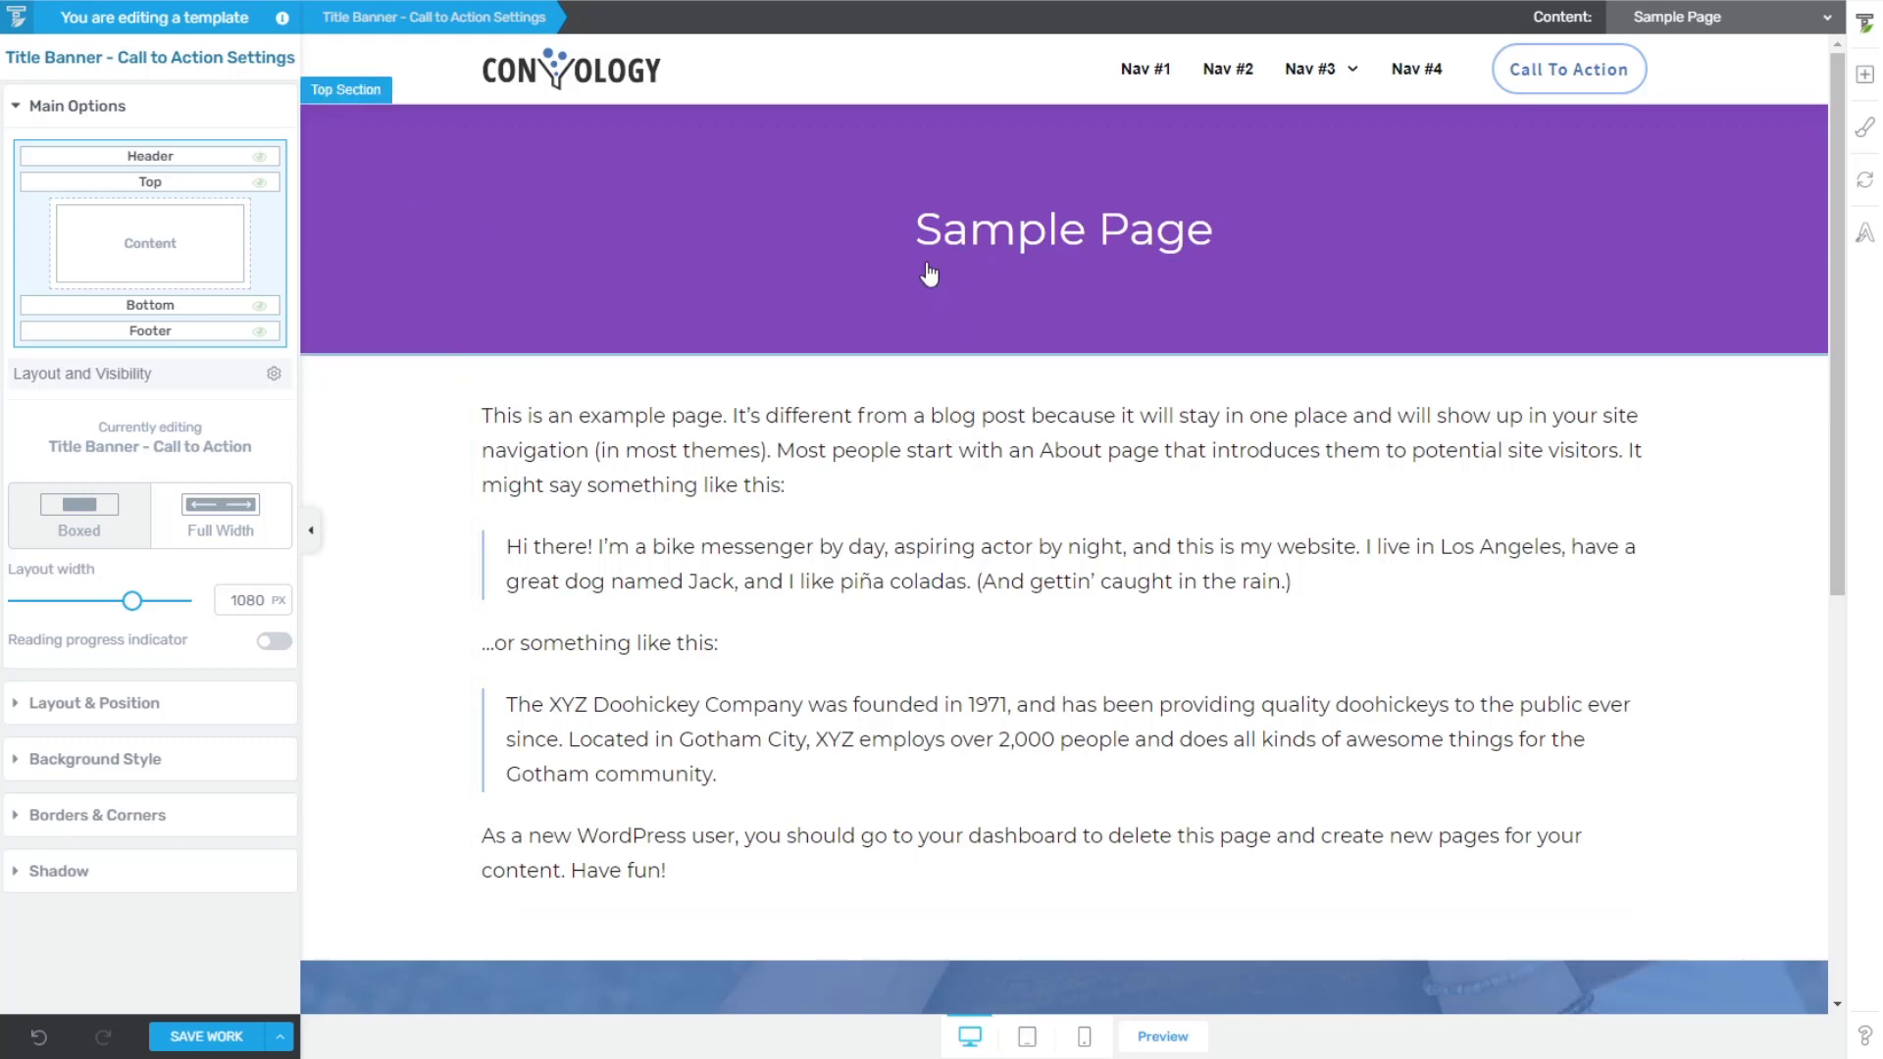
- Inspect the dynamic text settings of the title in the top section
click(1000, 238)
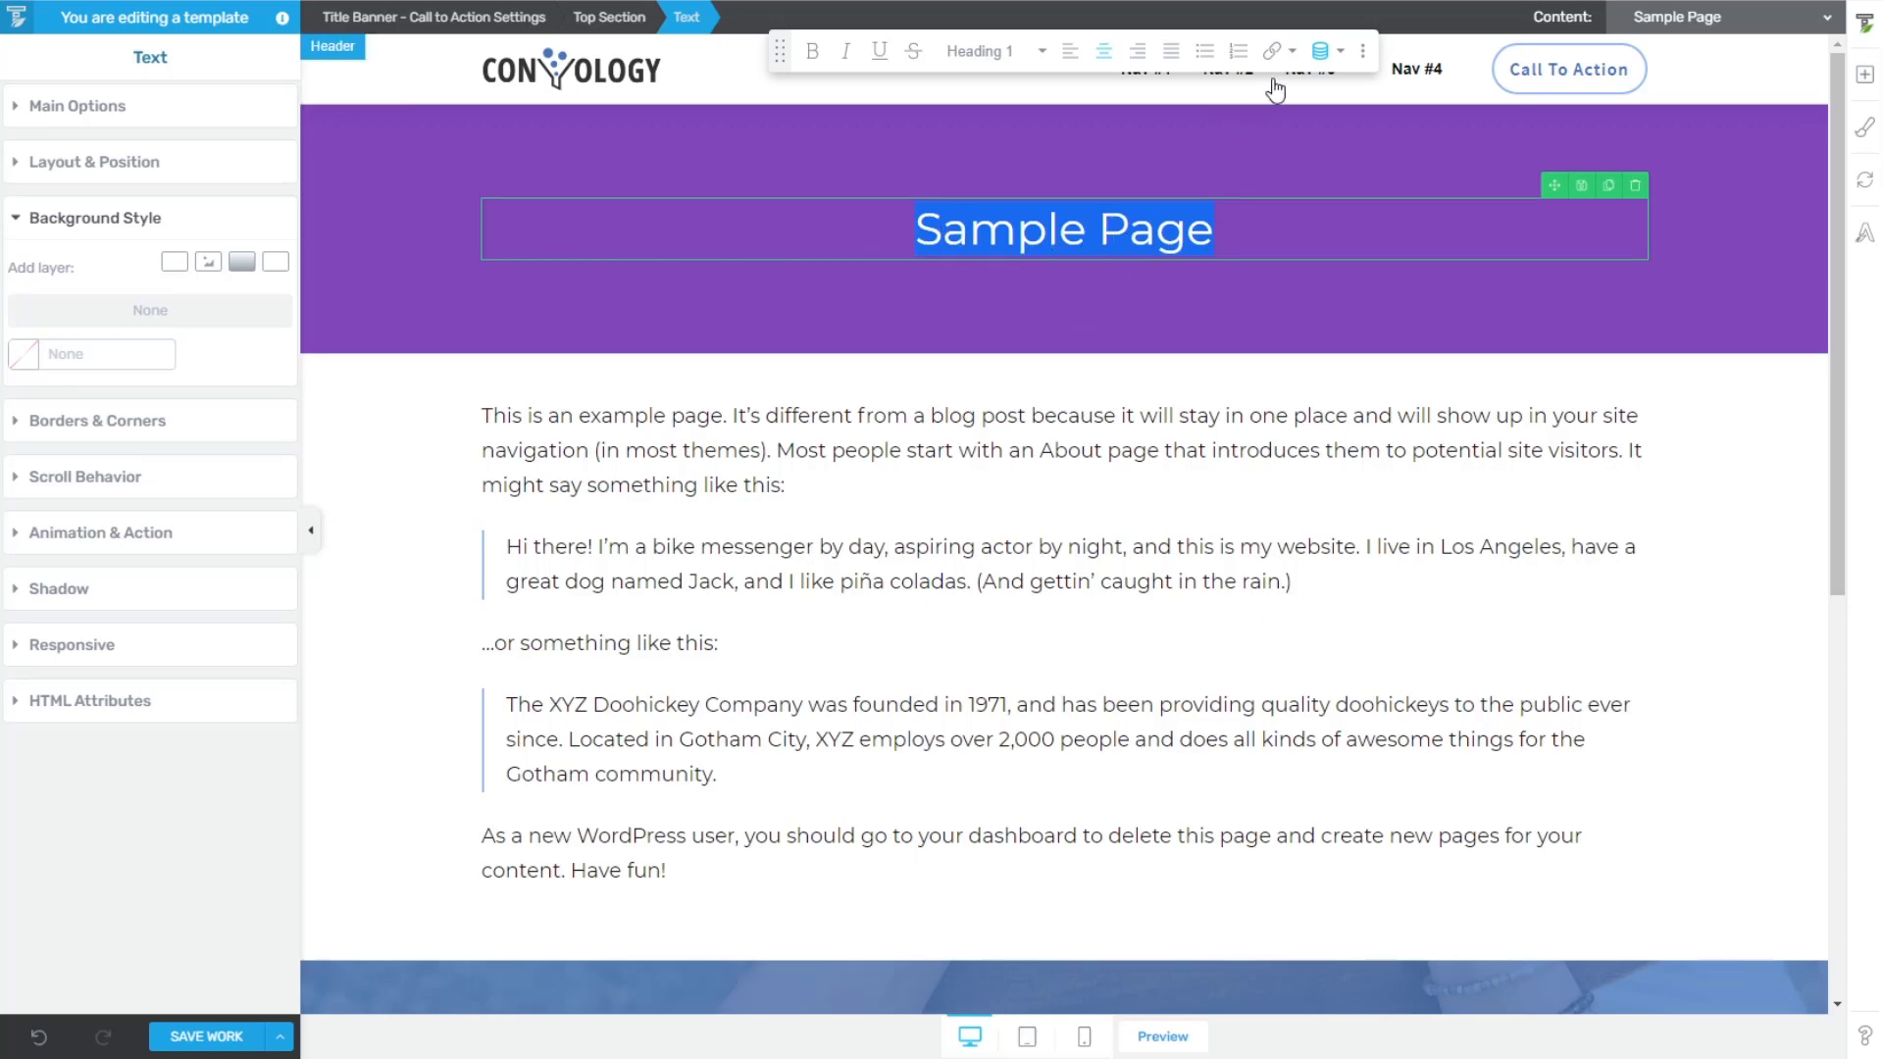
click(1337, 60)
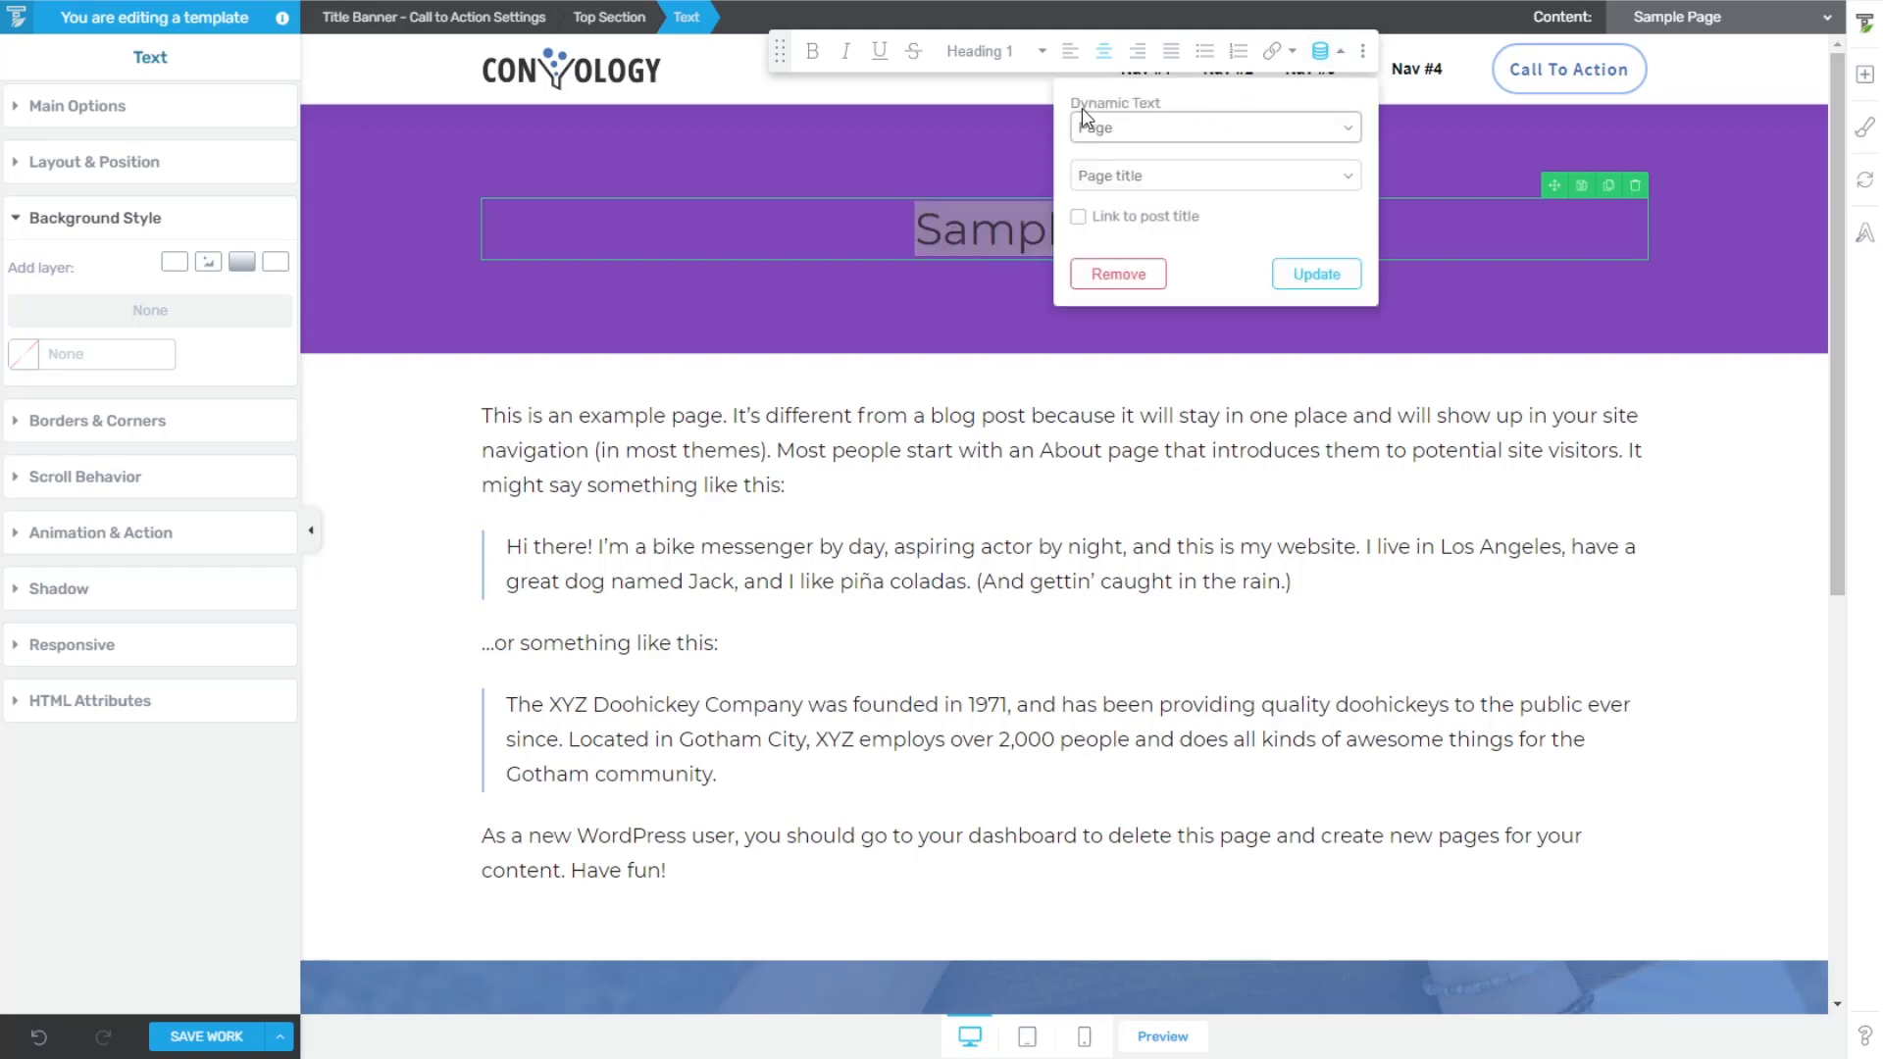
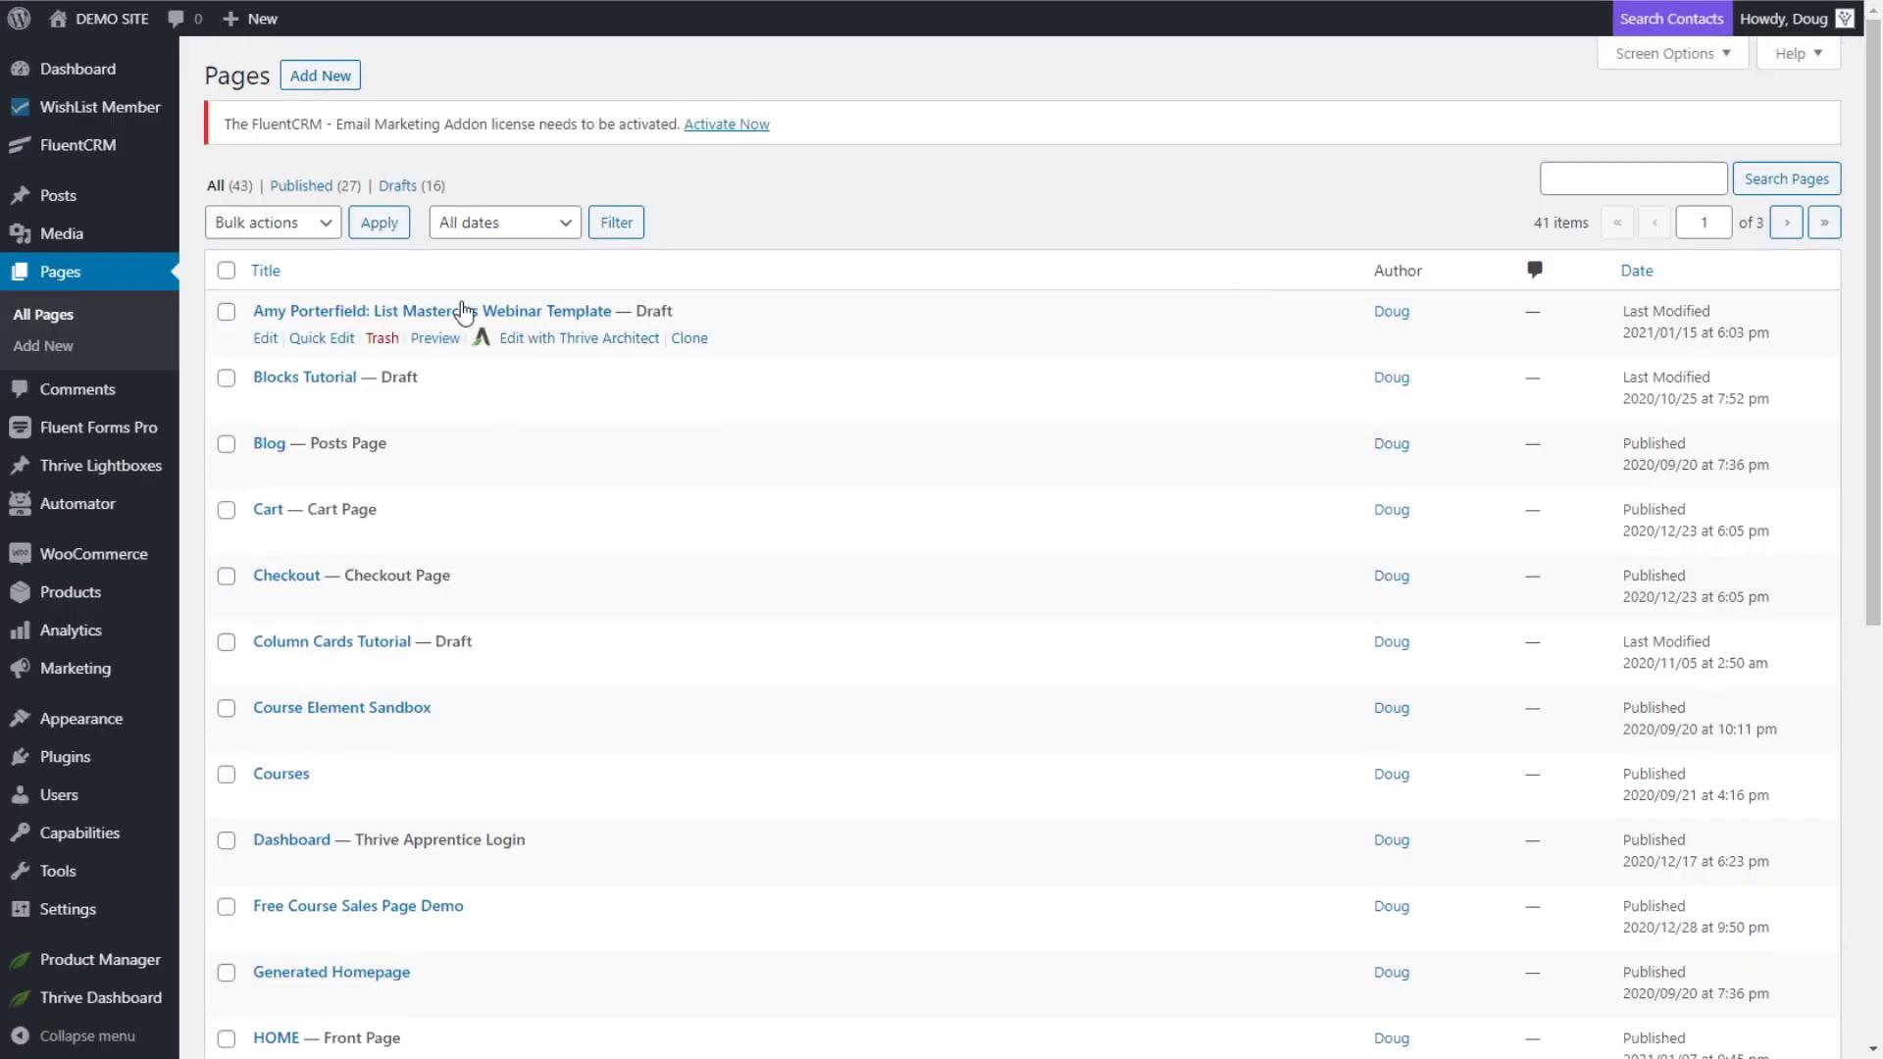
- Search the WordPress pages list for "sample" and open Sample Page in the page editor
scroll(559, 440, down, 2)
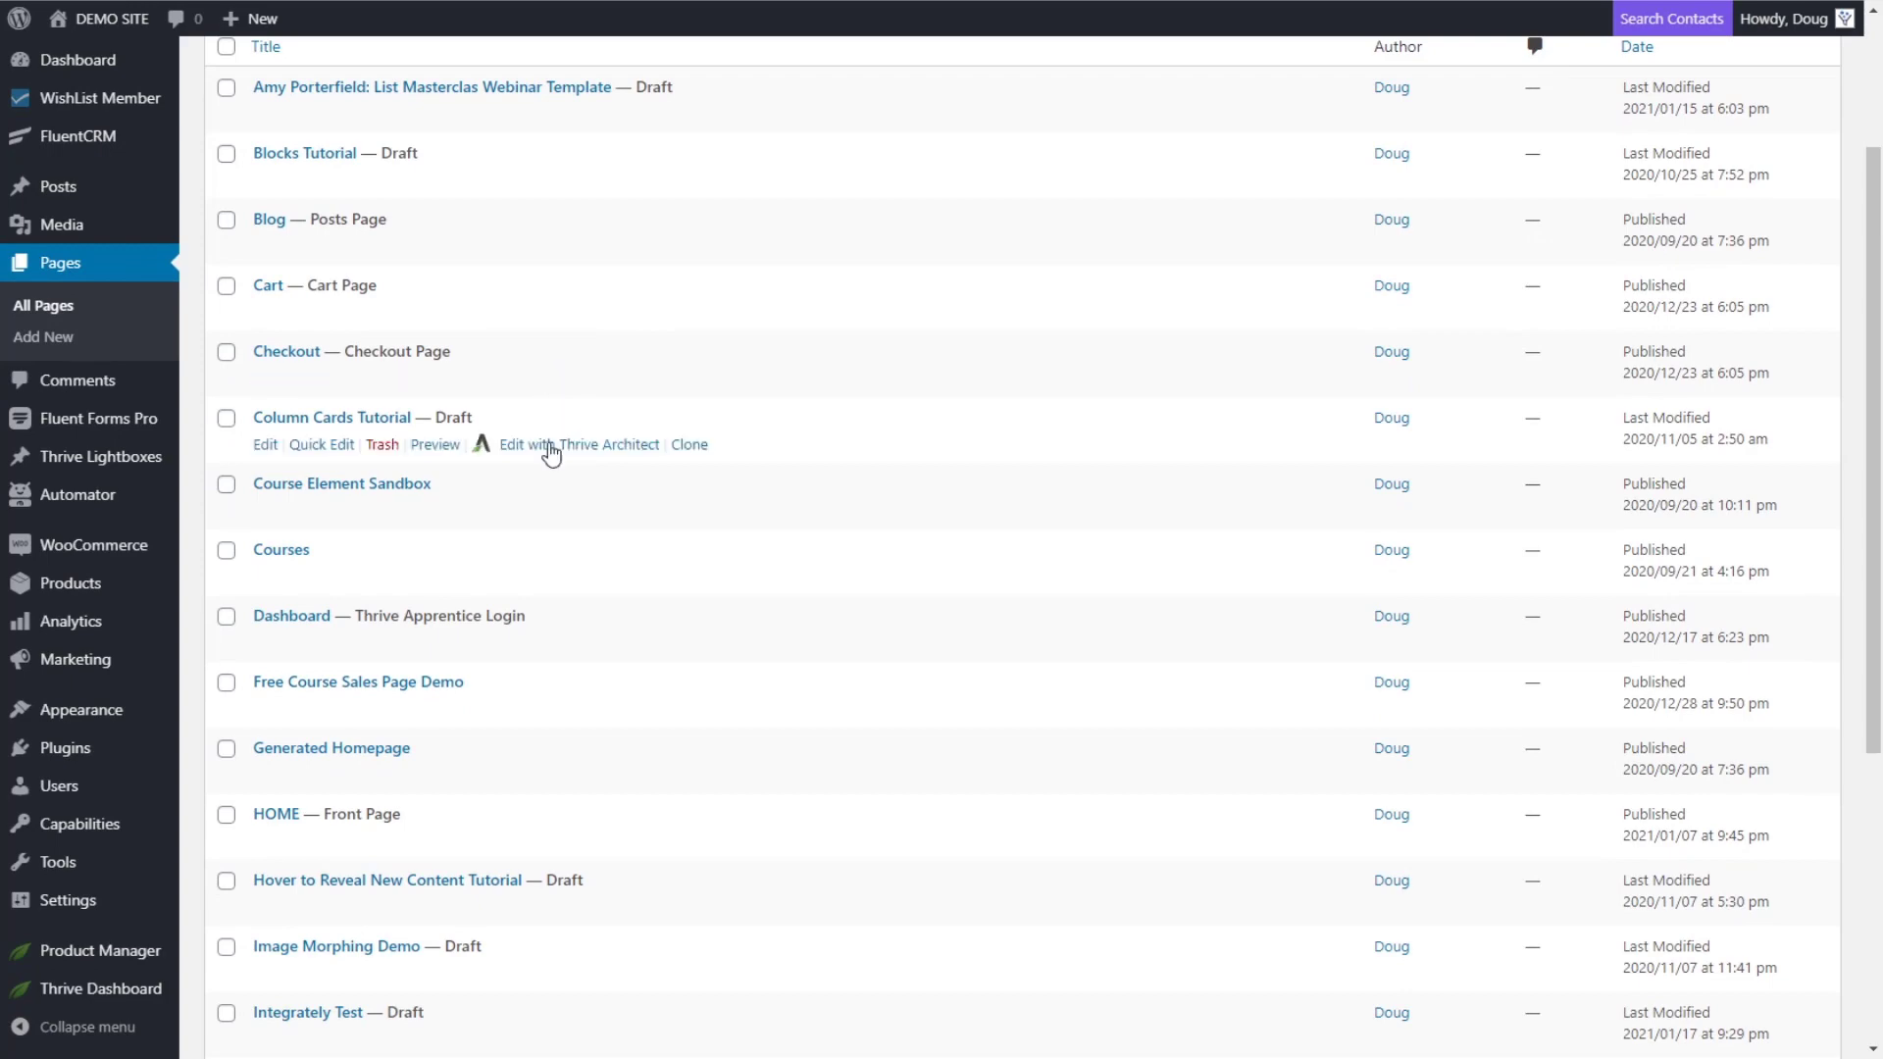
scroll(559, 440, down, 4)
scroll(1184, 747, up, 6)
click(1569, 179)
text(sample)
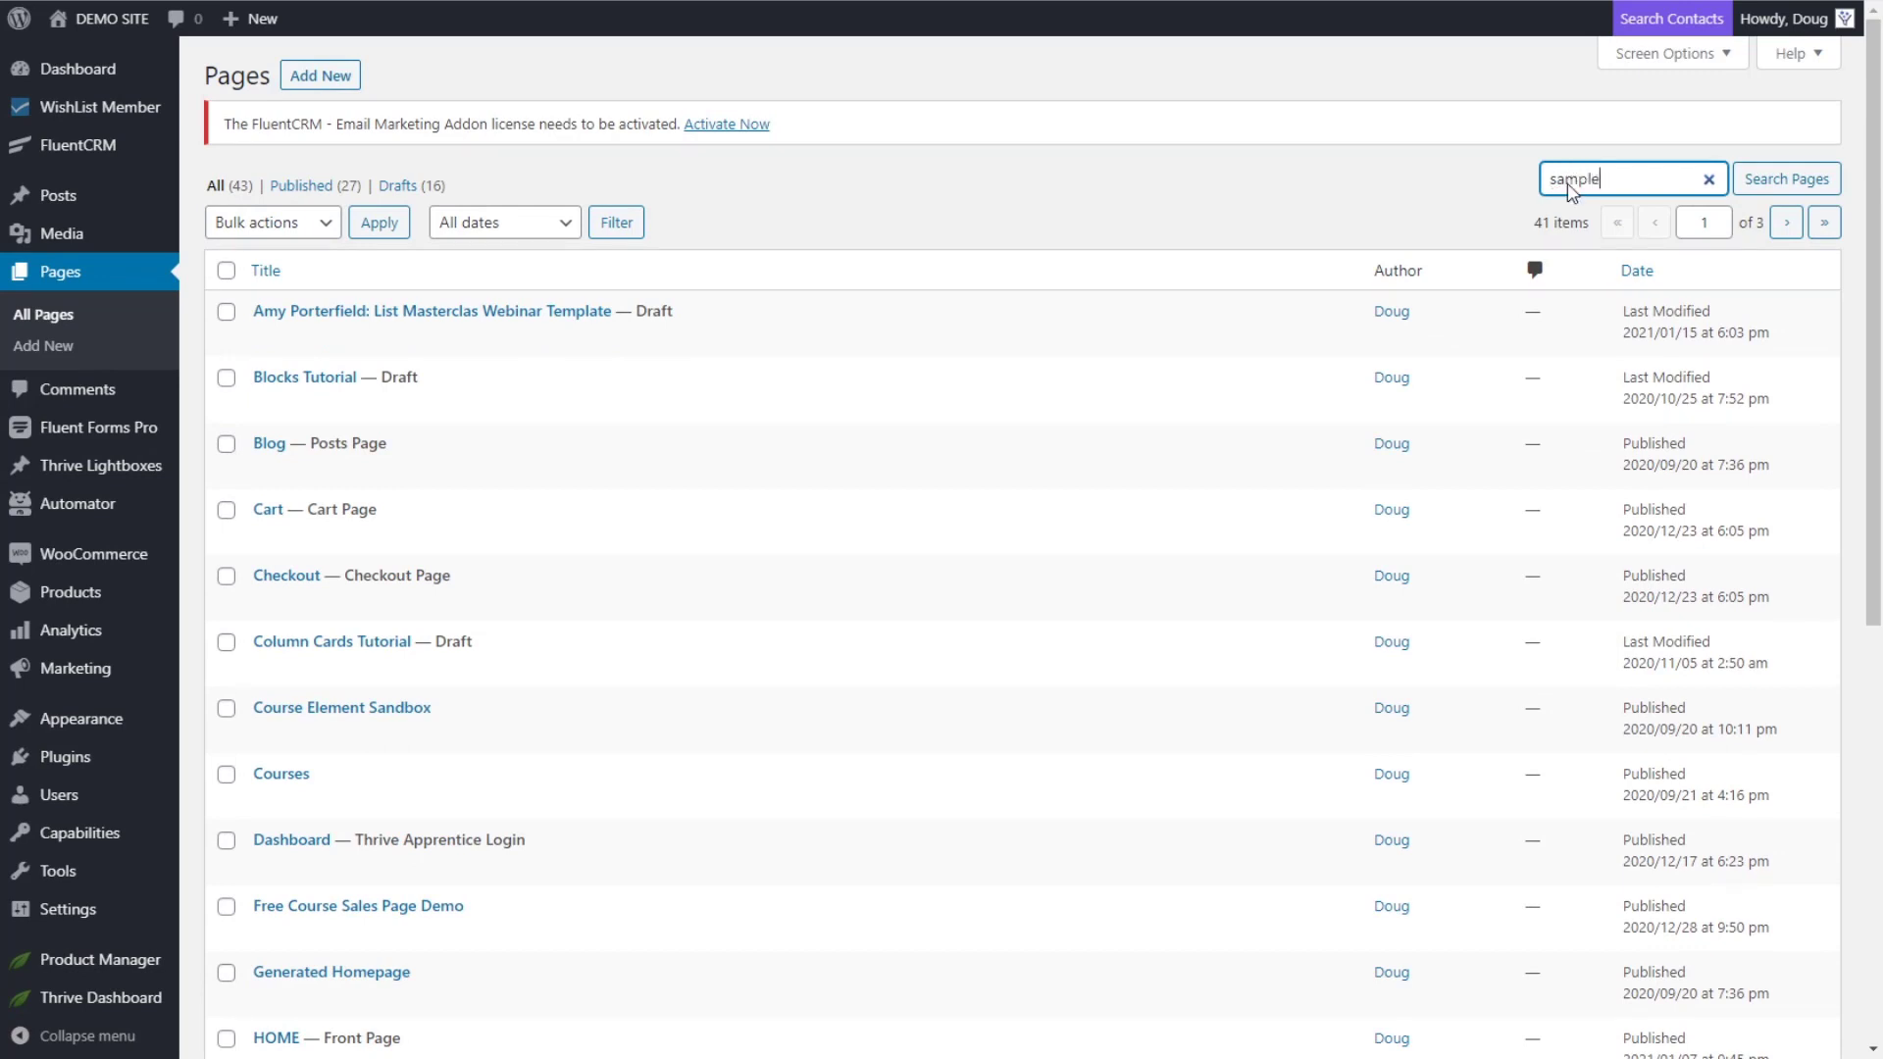
key(Return)
mouse_move(278, 307)
click(265, 338)
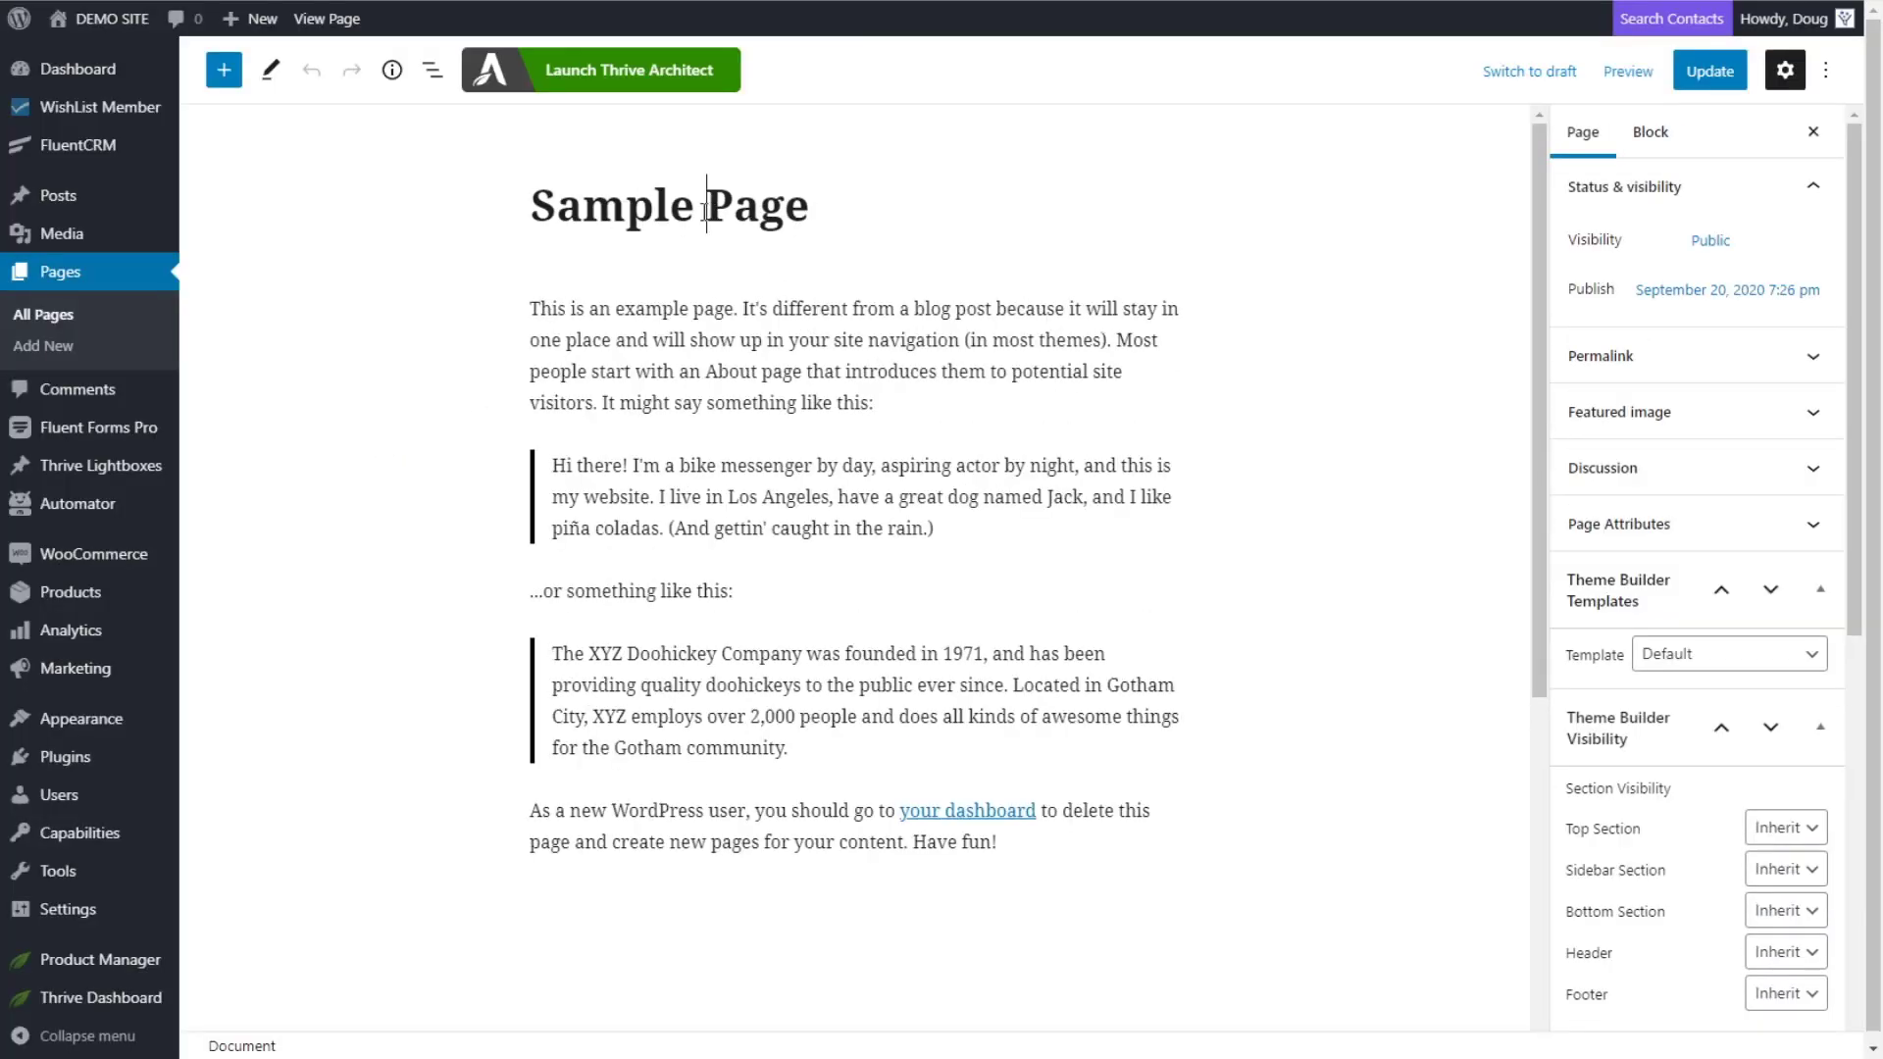
- Compare the page's title and body text in the WordPress editor with the template's dynamic title and post content element
drag(827, 201, 528, 216)
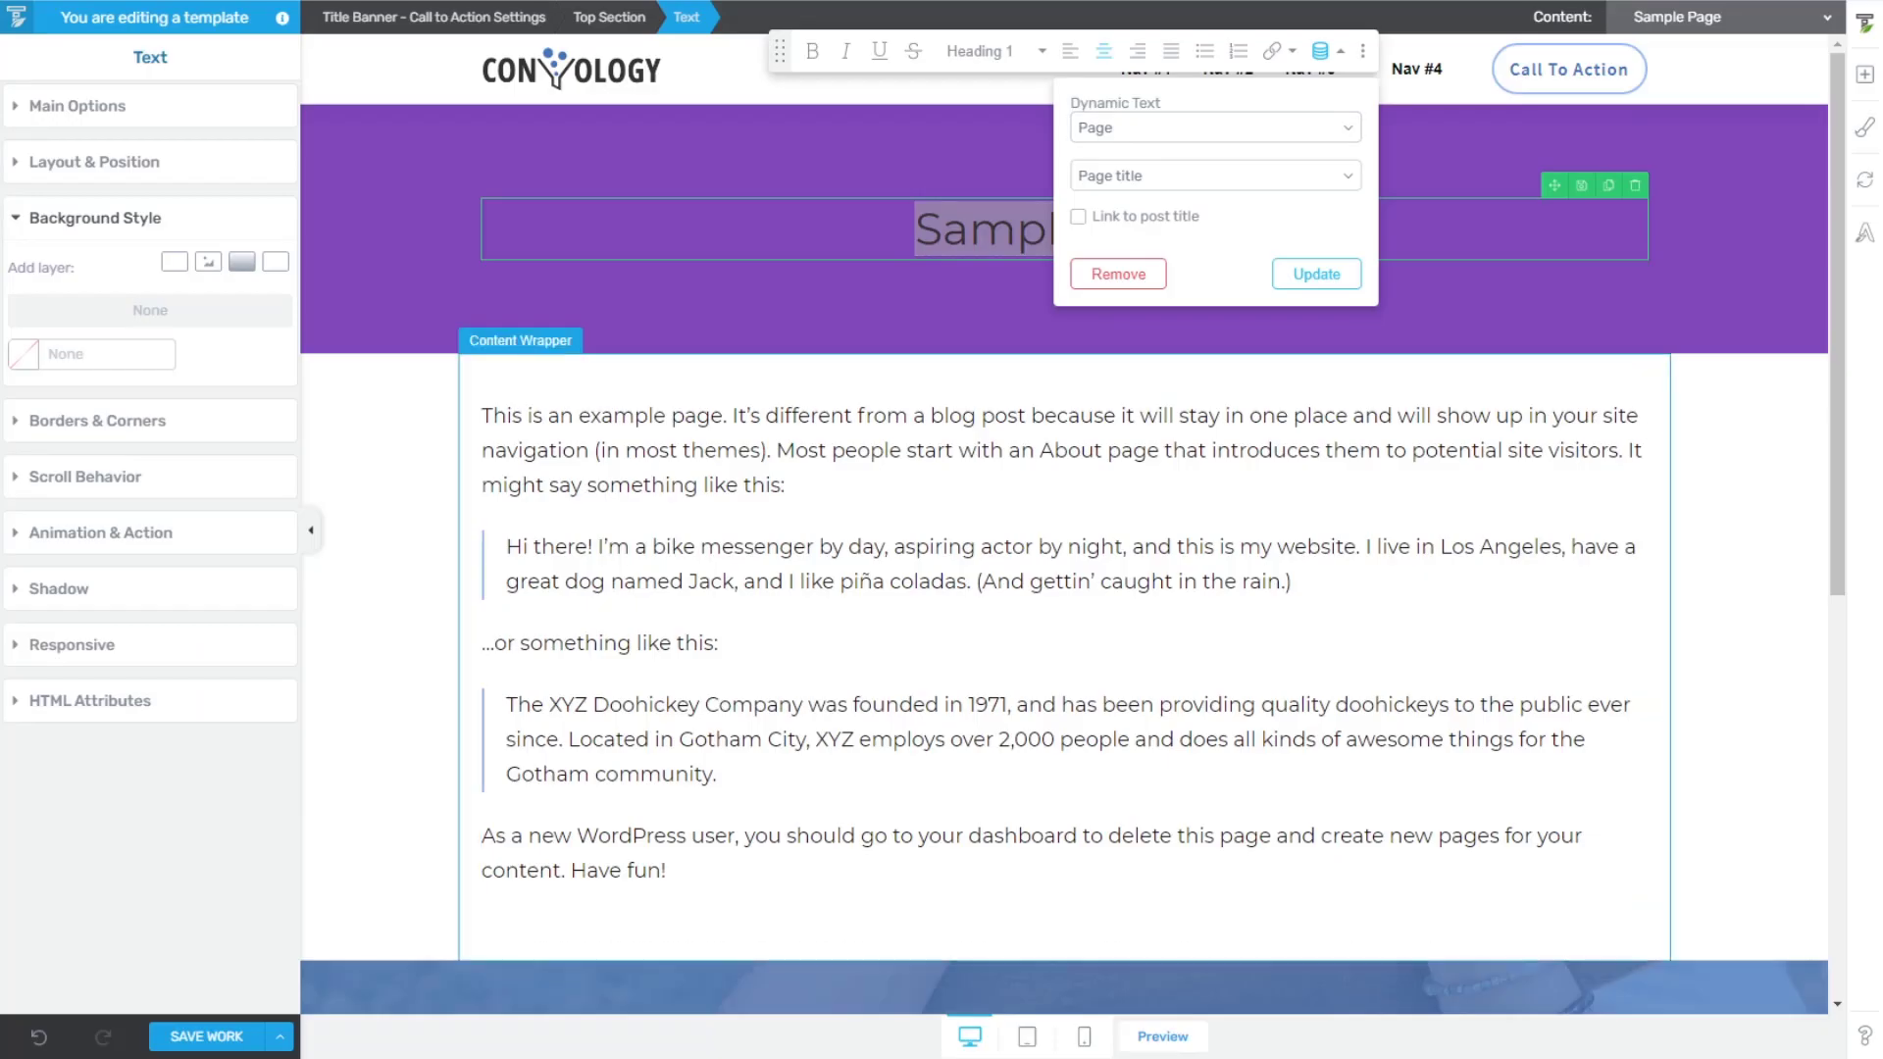
click(777, 160)
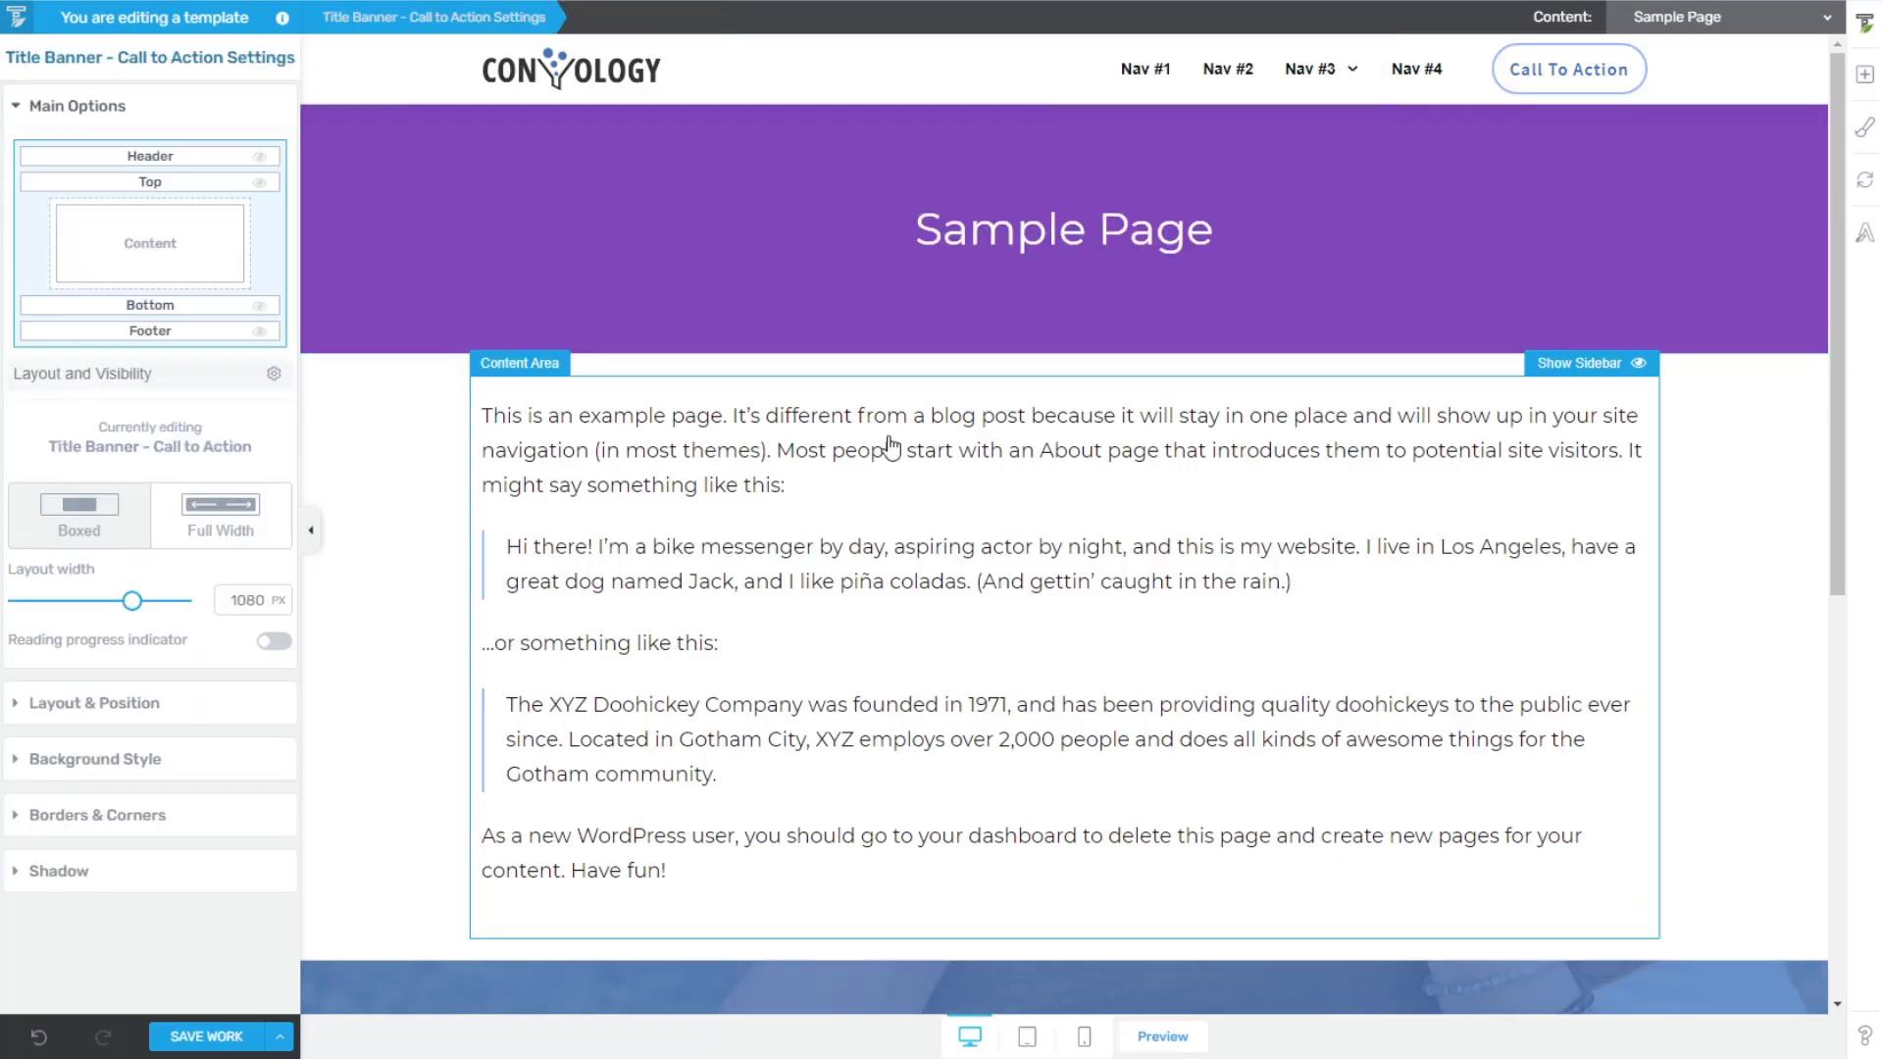
click(654, 488)
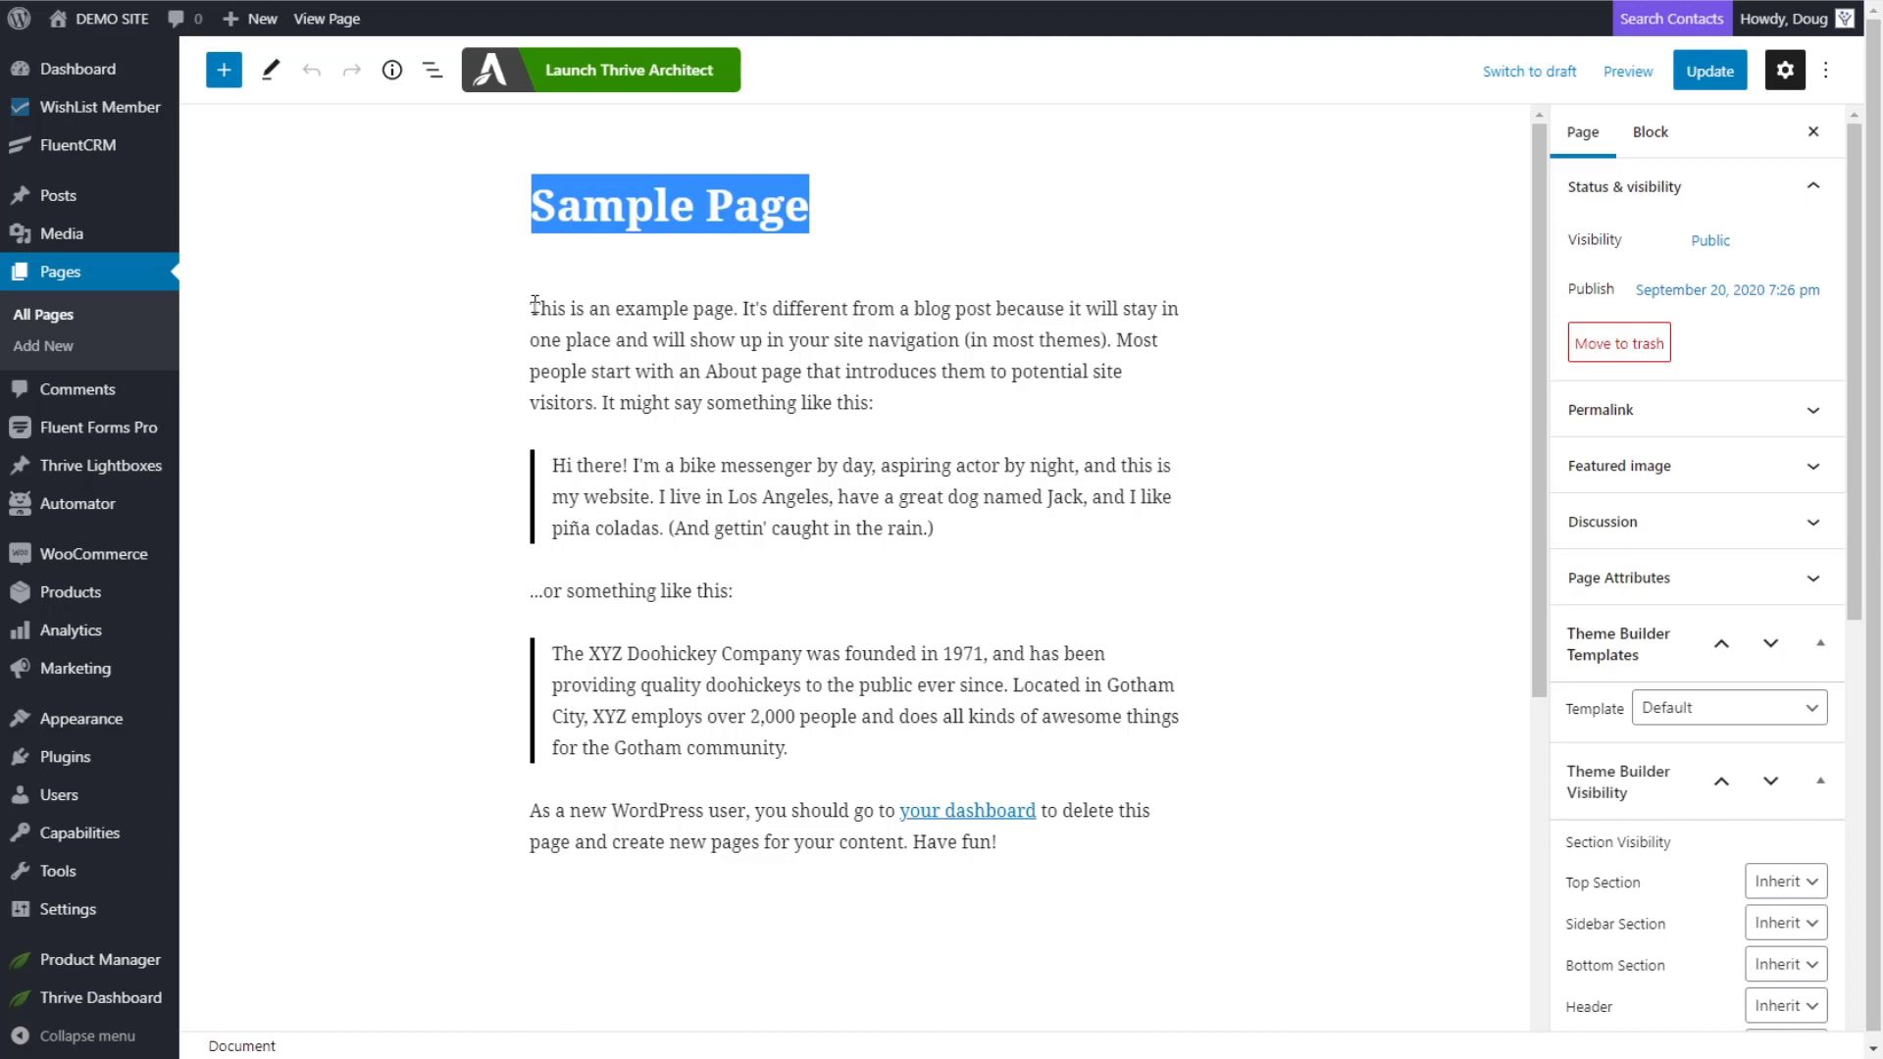
drag(534, 304, 989, 806)
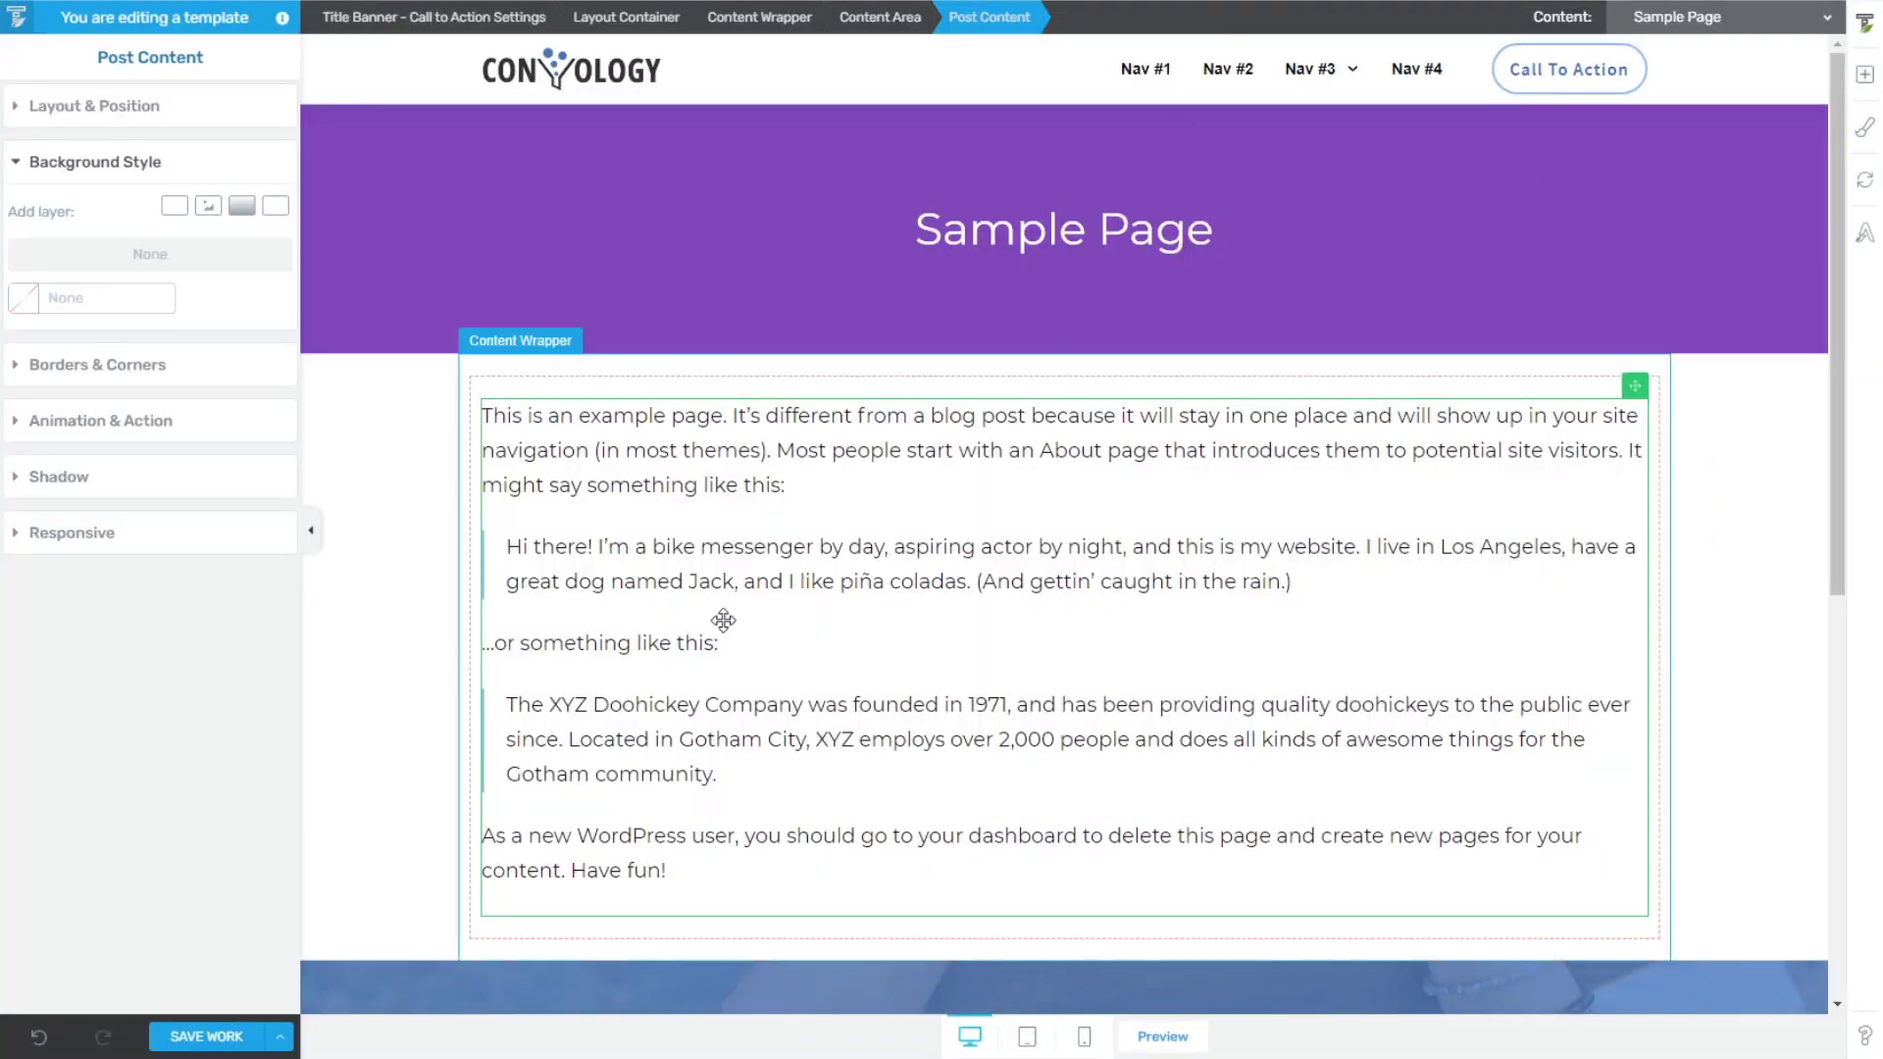
- Hide the call-to-action bottom section of the template, dismissing the ready-made design hint
scroll(782, 601, down, 5)
scroll(386, 458, up, 3)
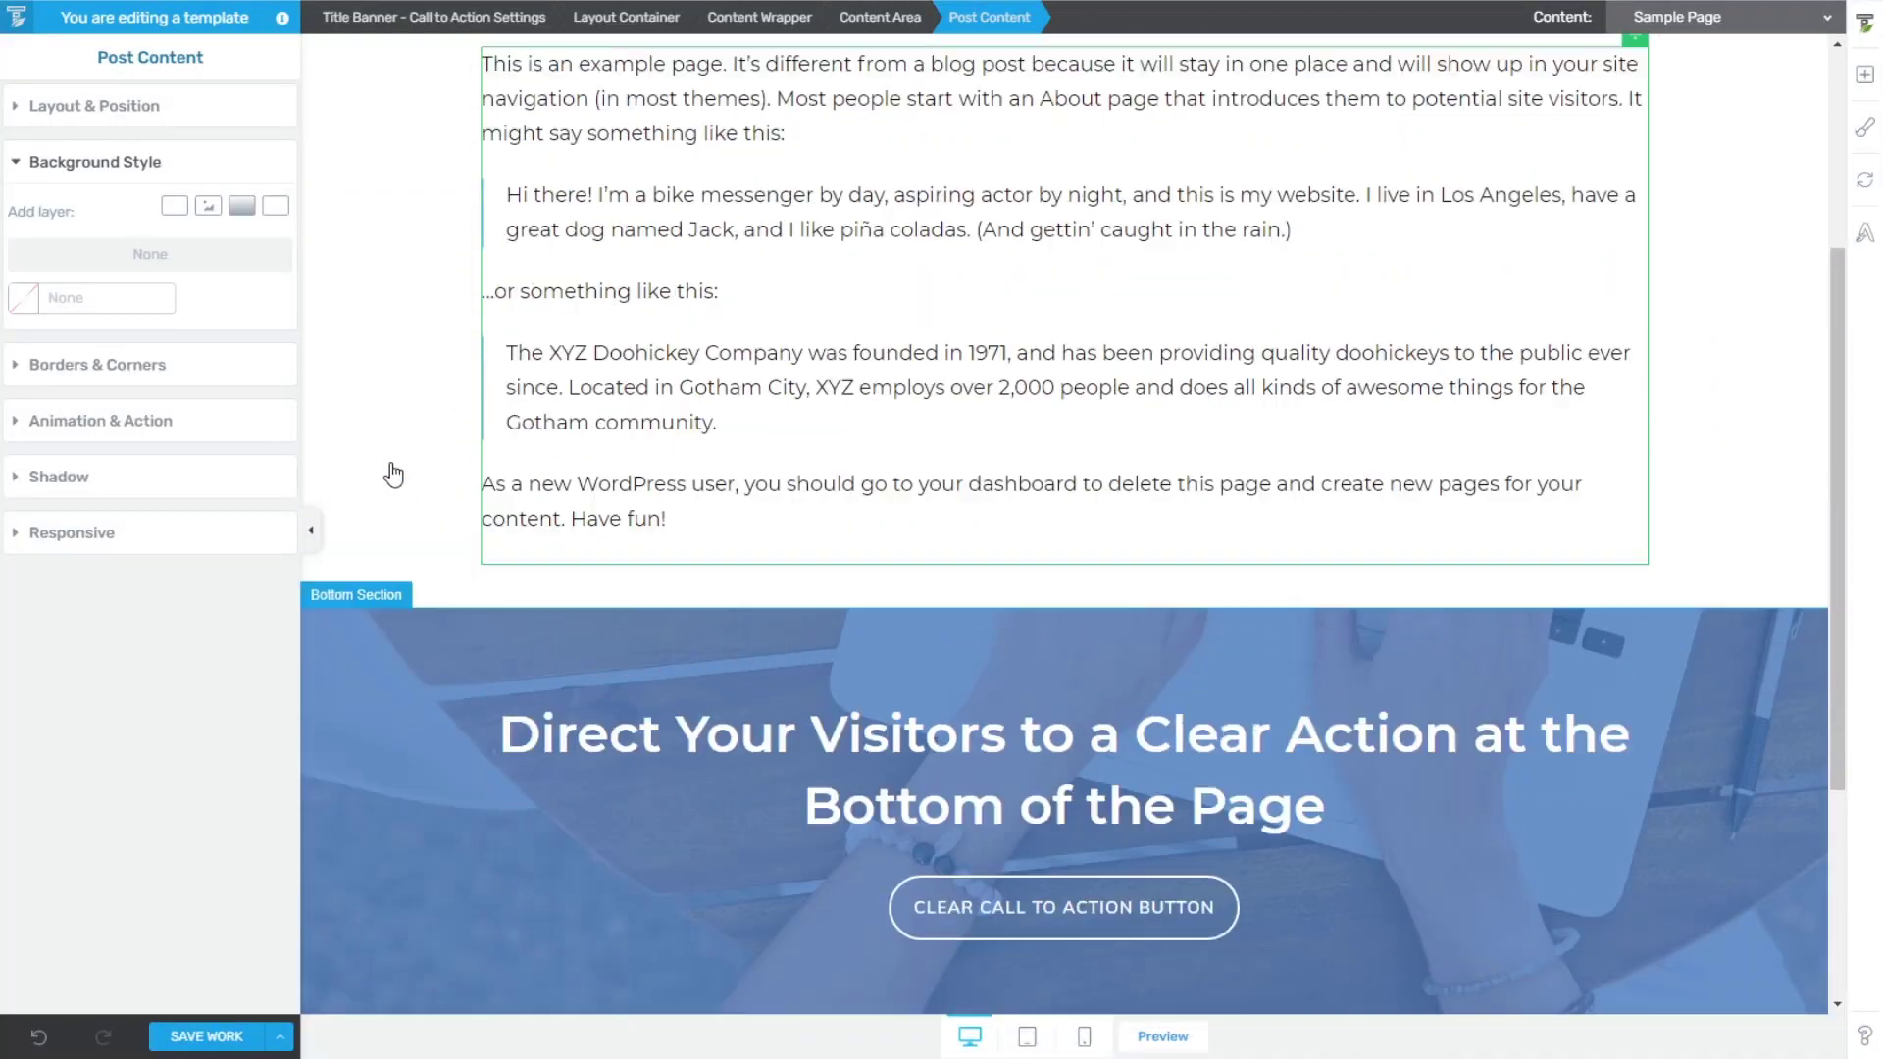
click(425, 823)
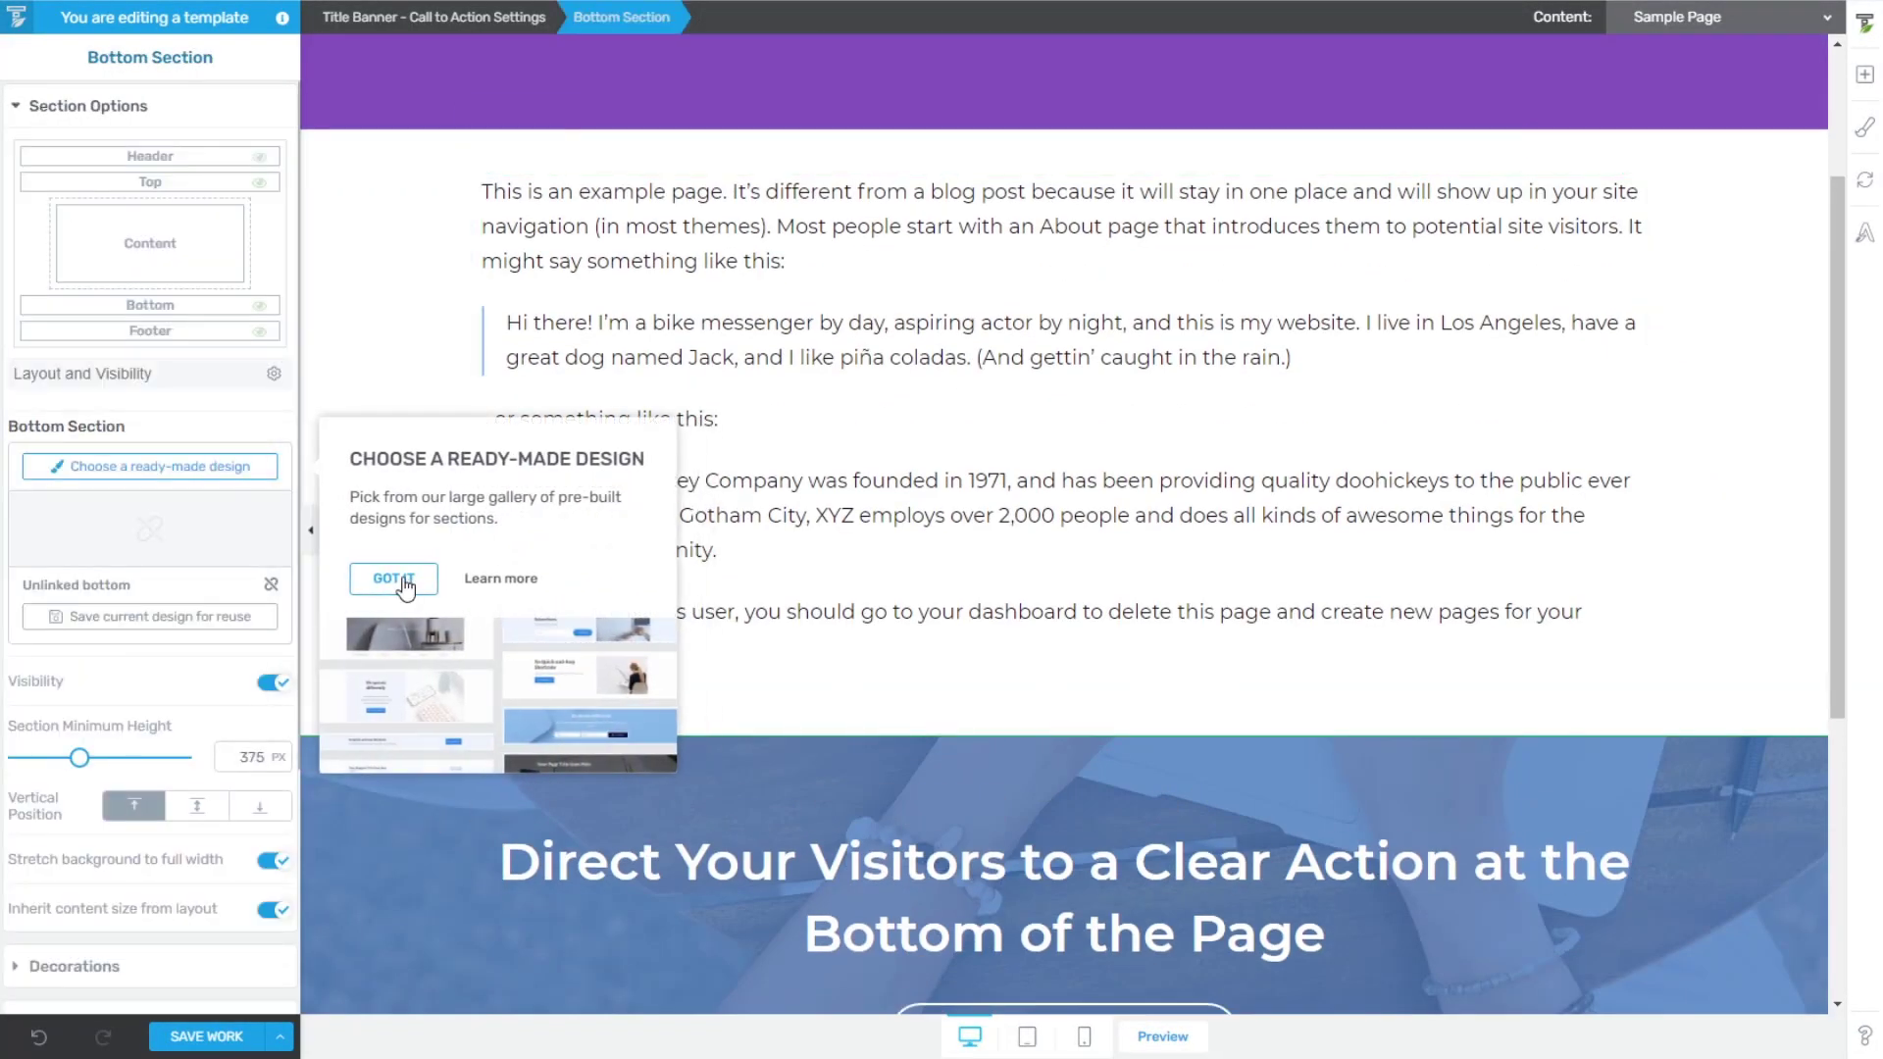
click(397, 578)
click(261, 306)
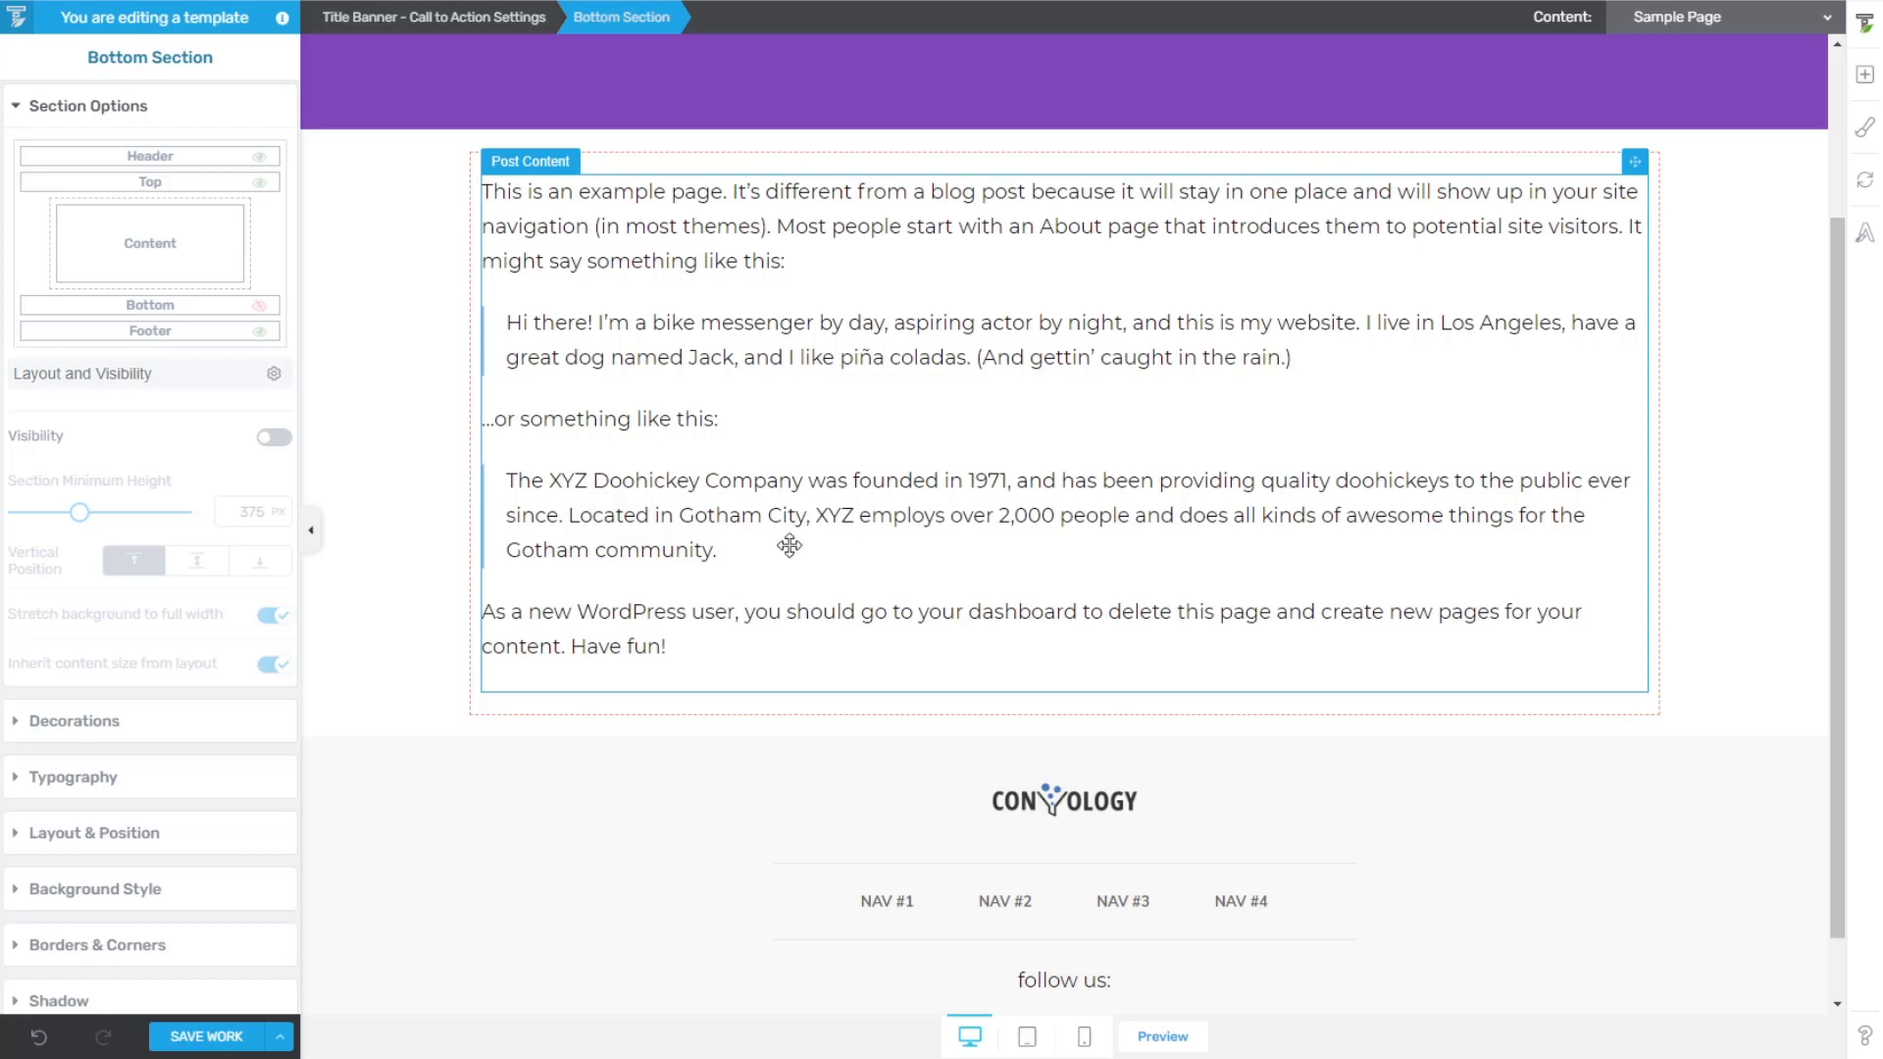
- Save the page template with its bottom section hidden
scroll(745, 512, up, 3)
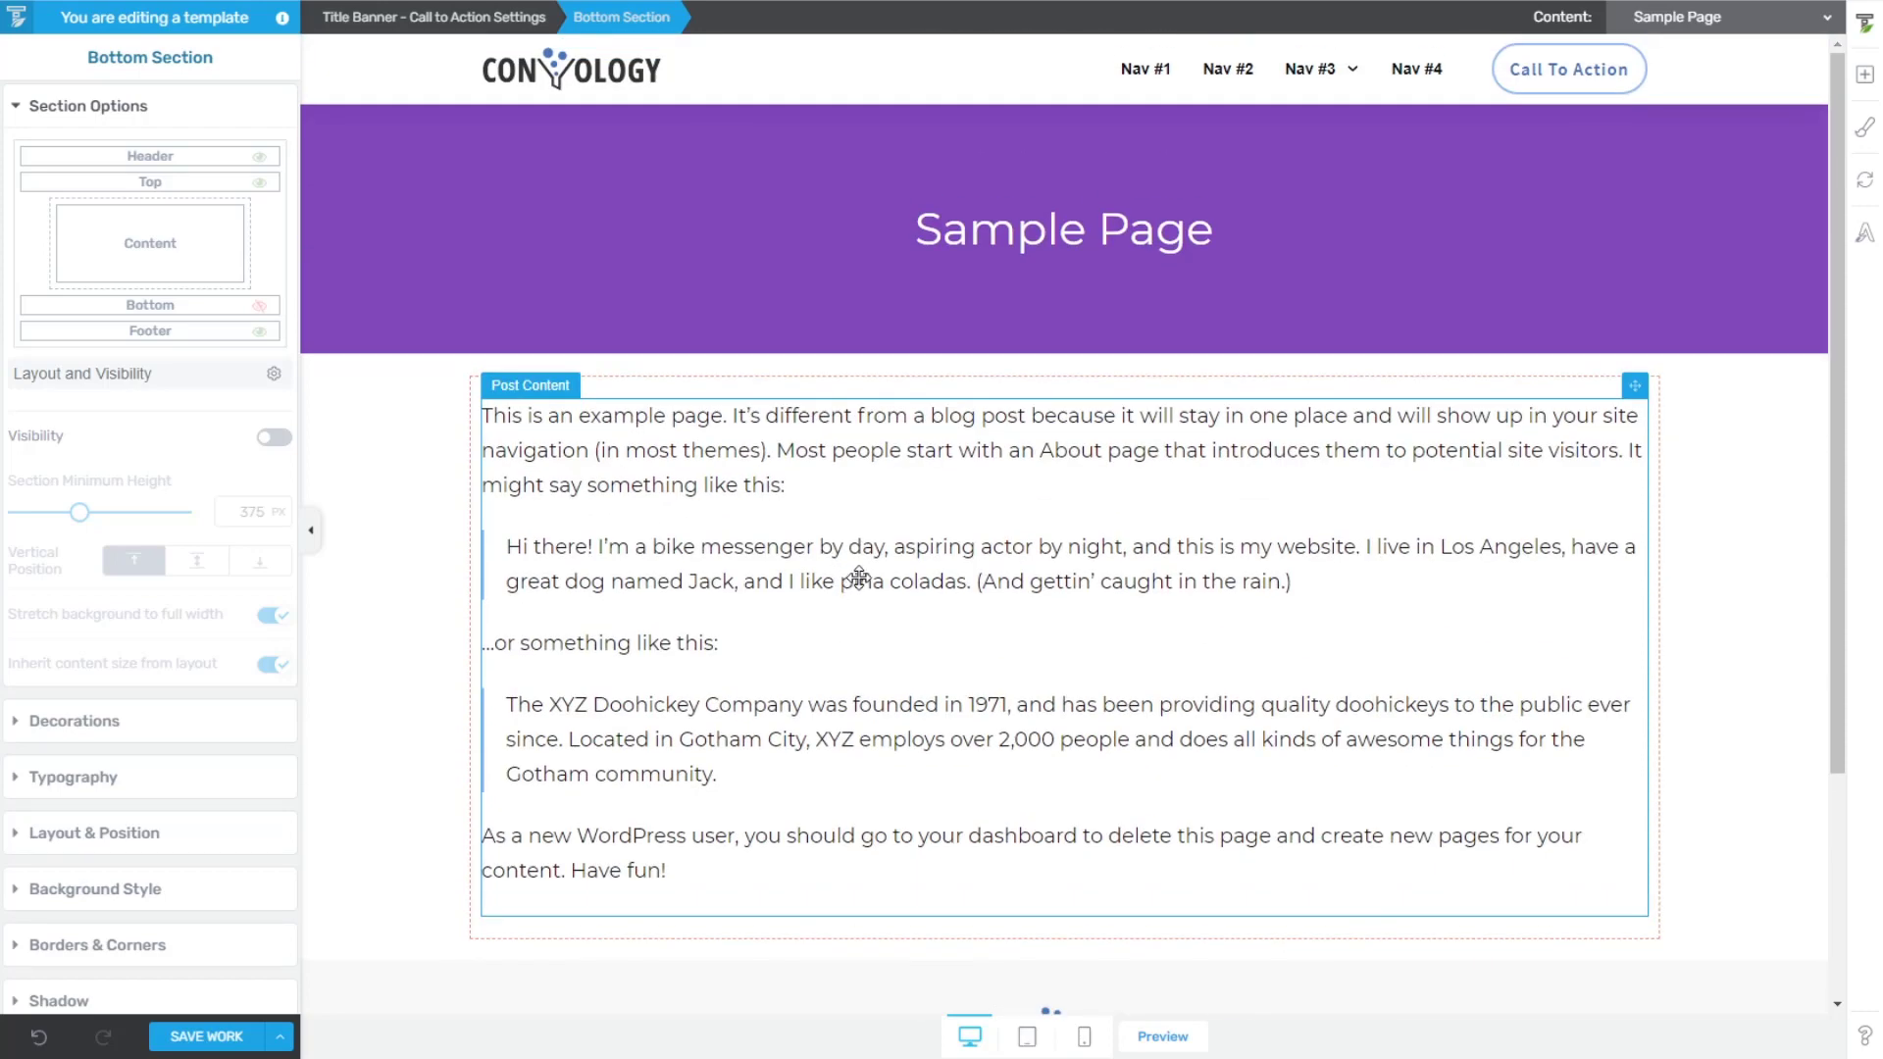
click(211, 1036)
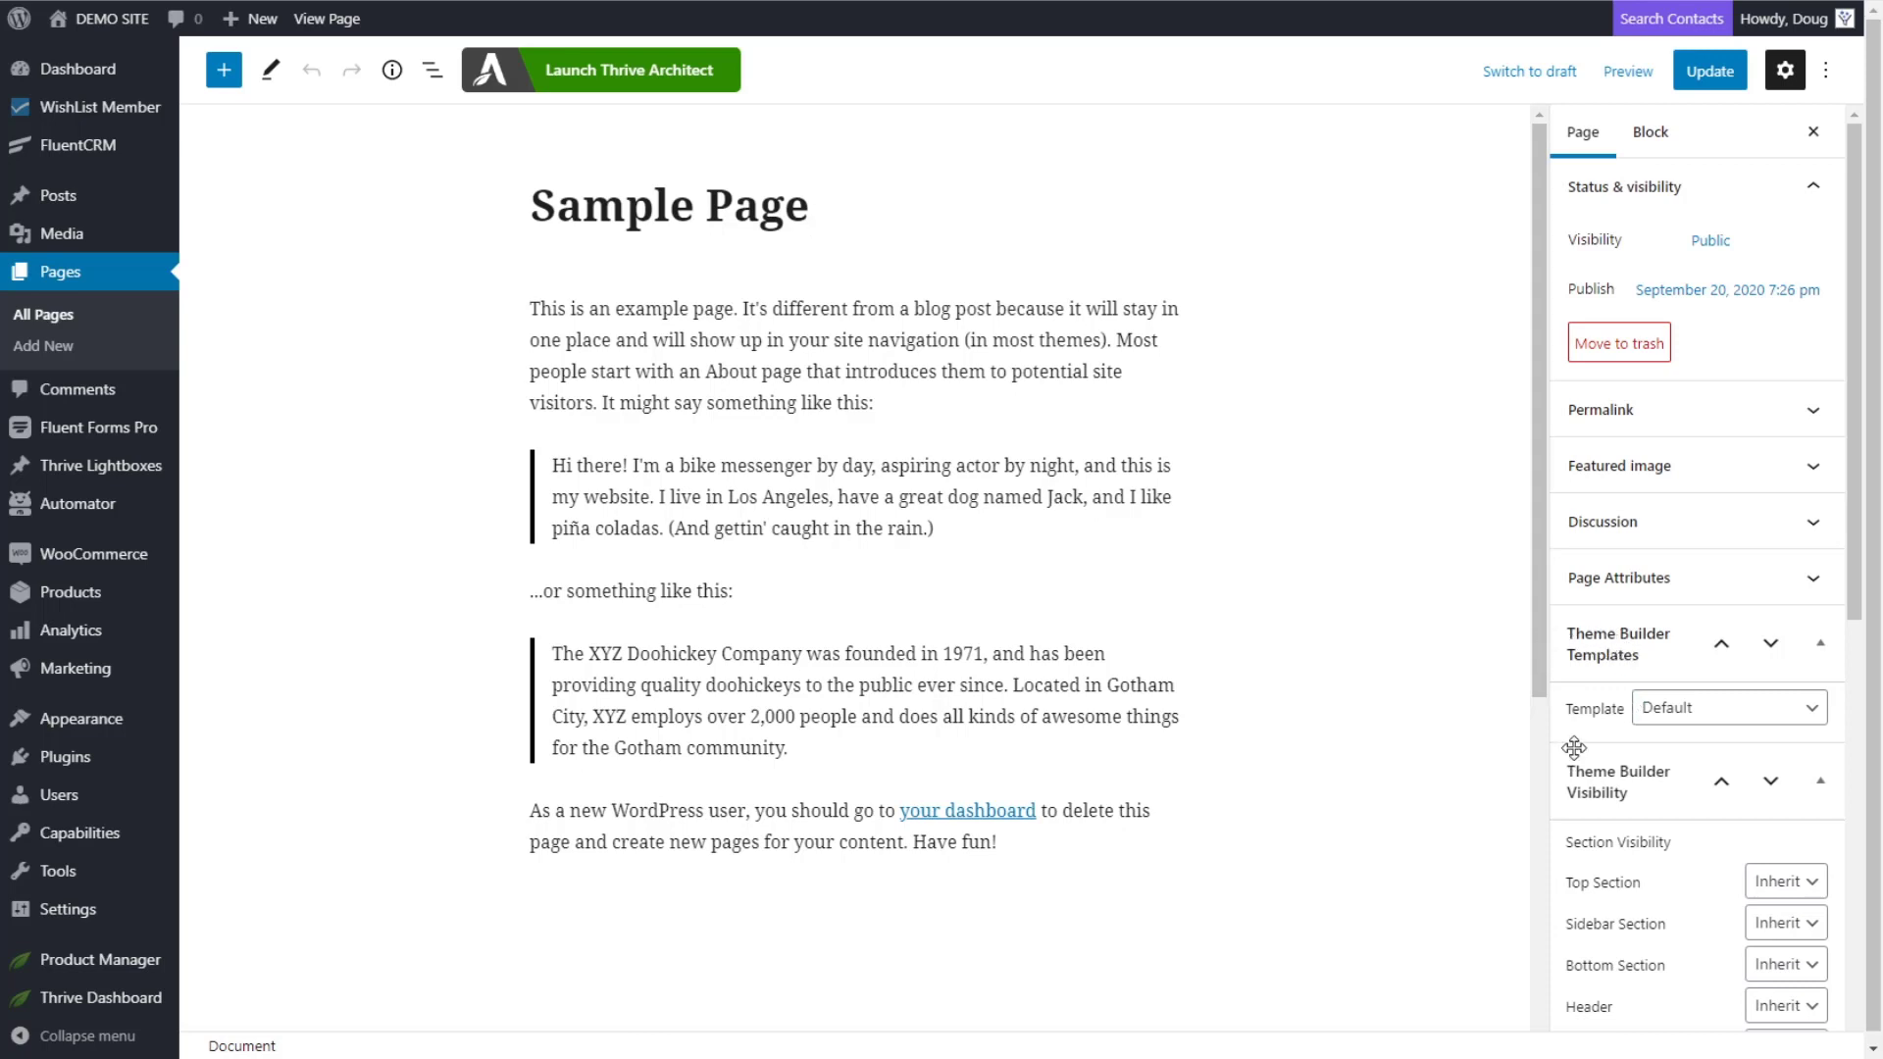
- Set Sample Page's Theme Builder template to Blank Page, preview it in a new tab, and update the page
click(1679, 723)
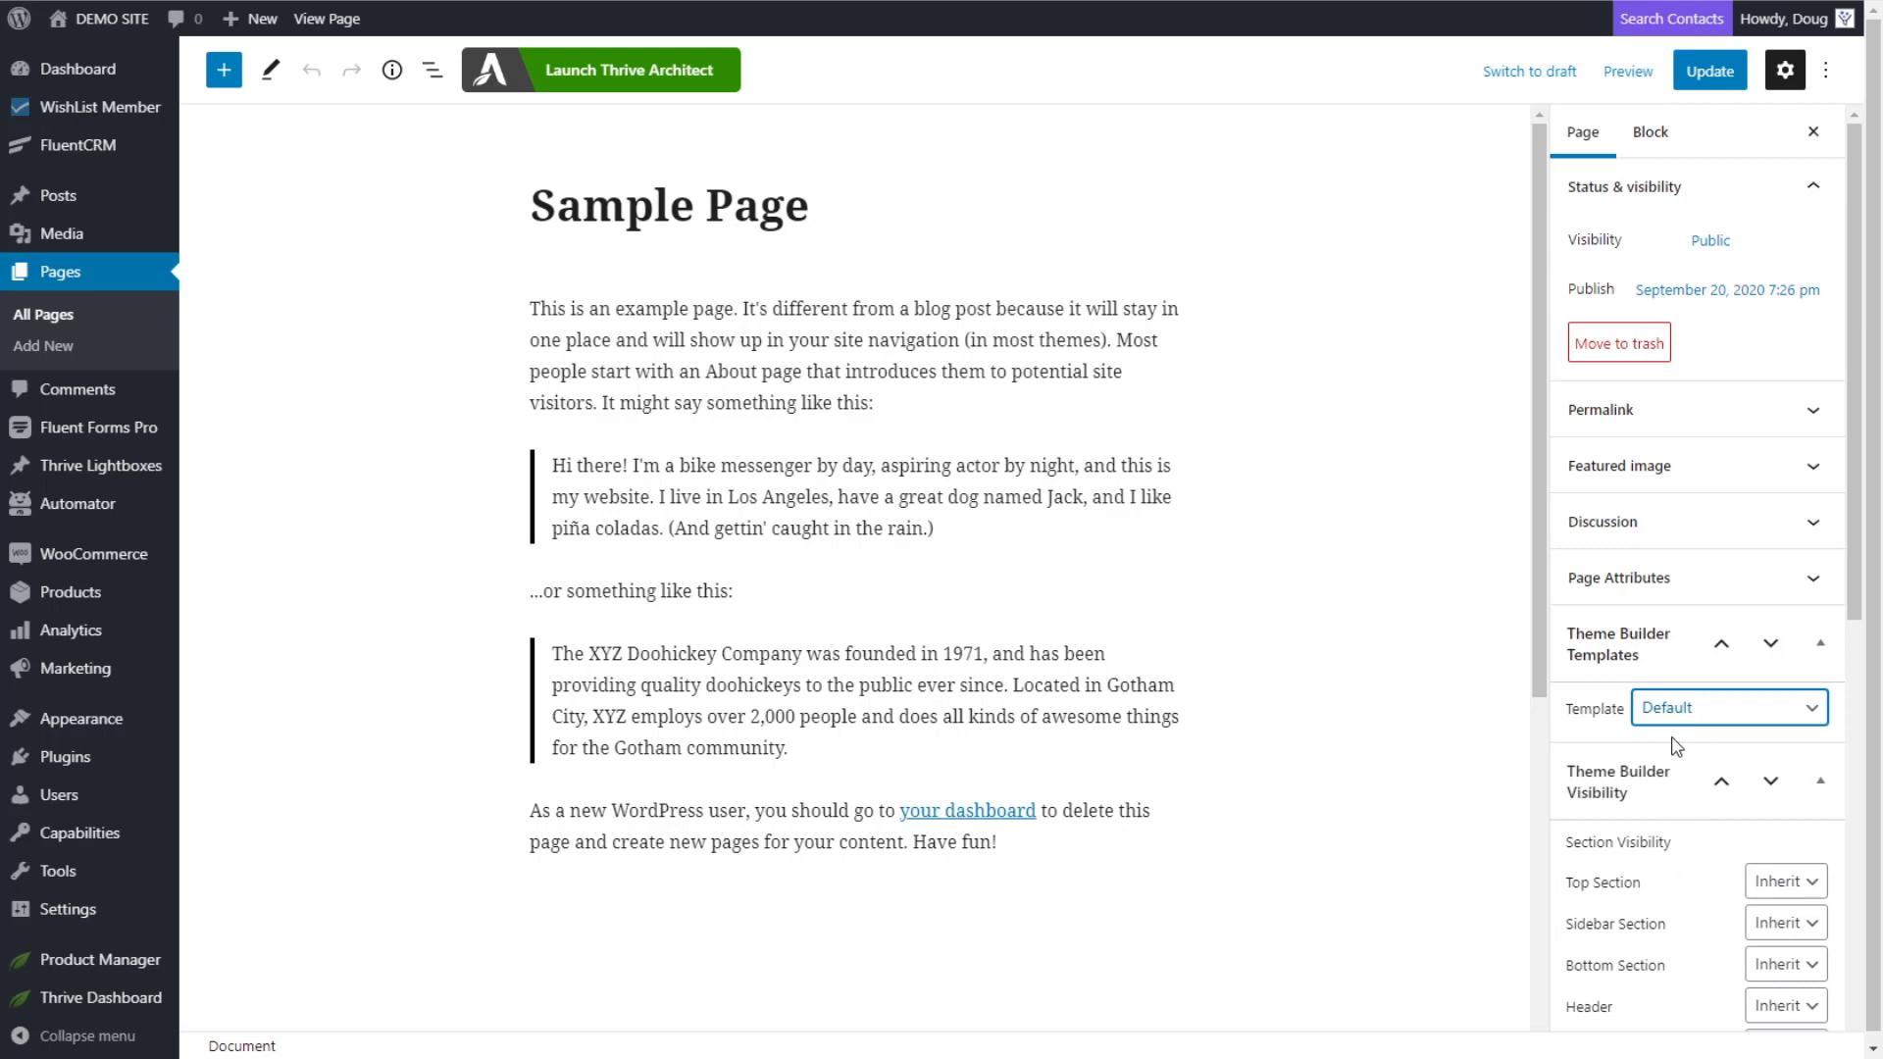
click(1687, 952)
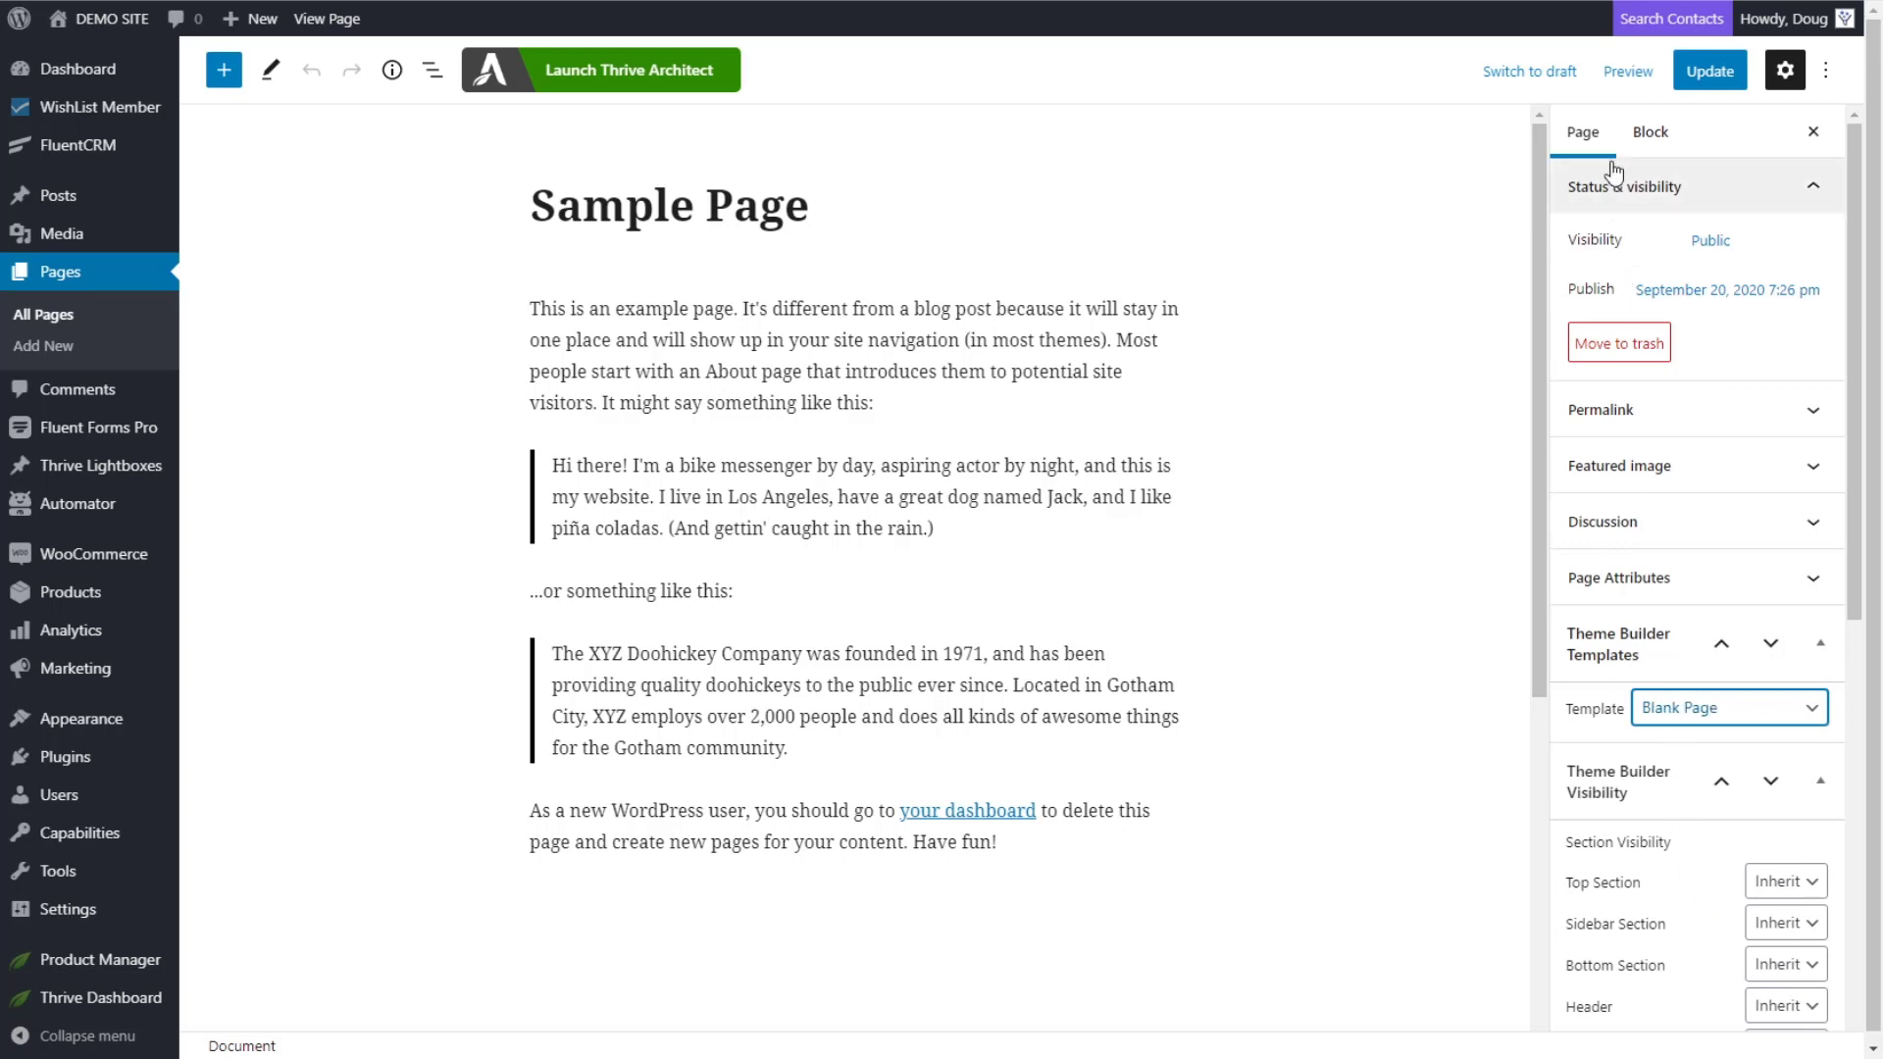
click(1654, 76)
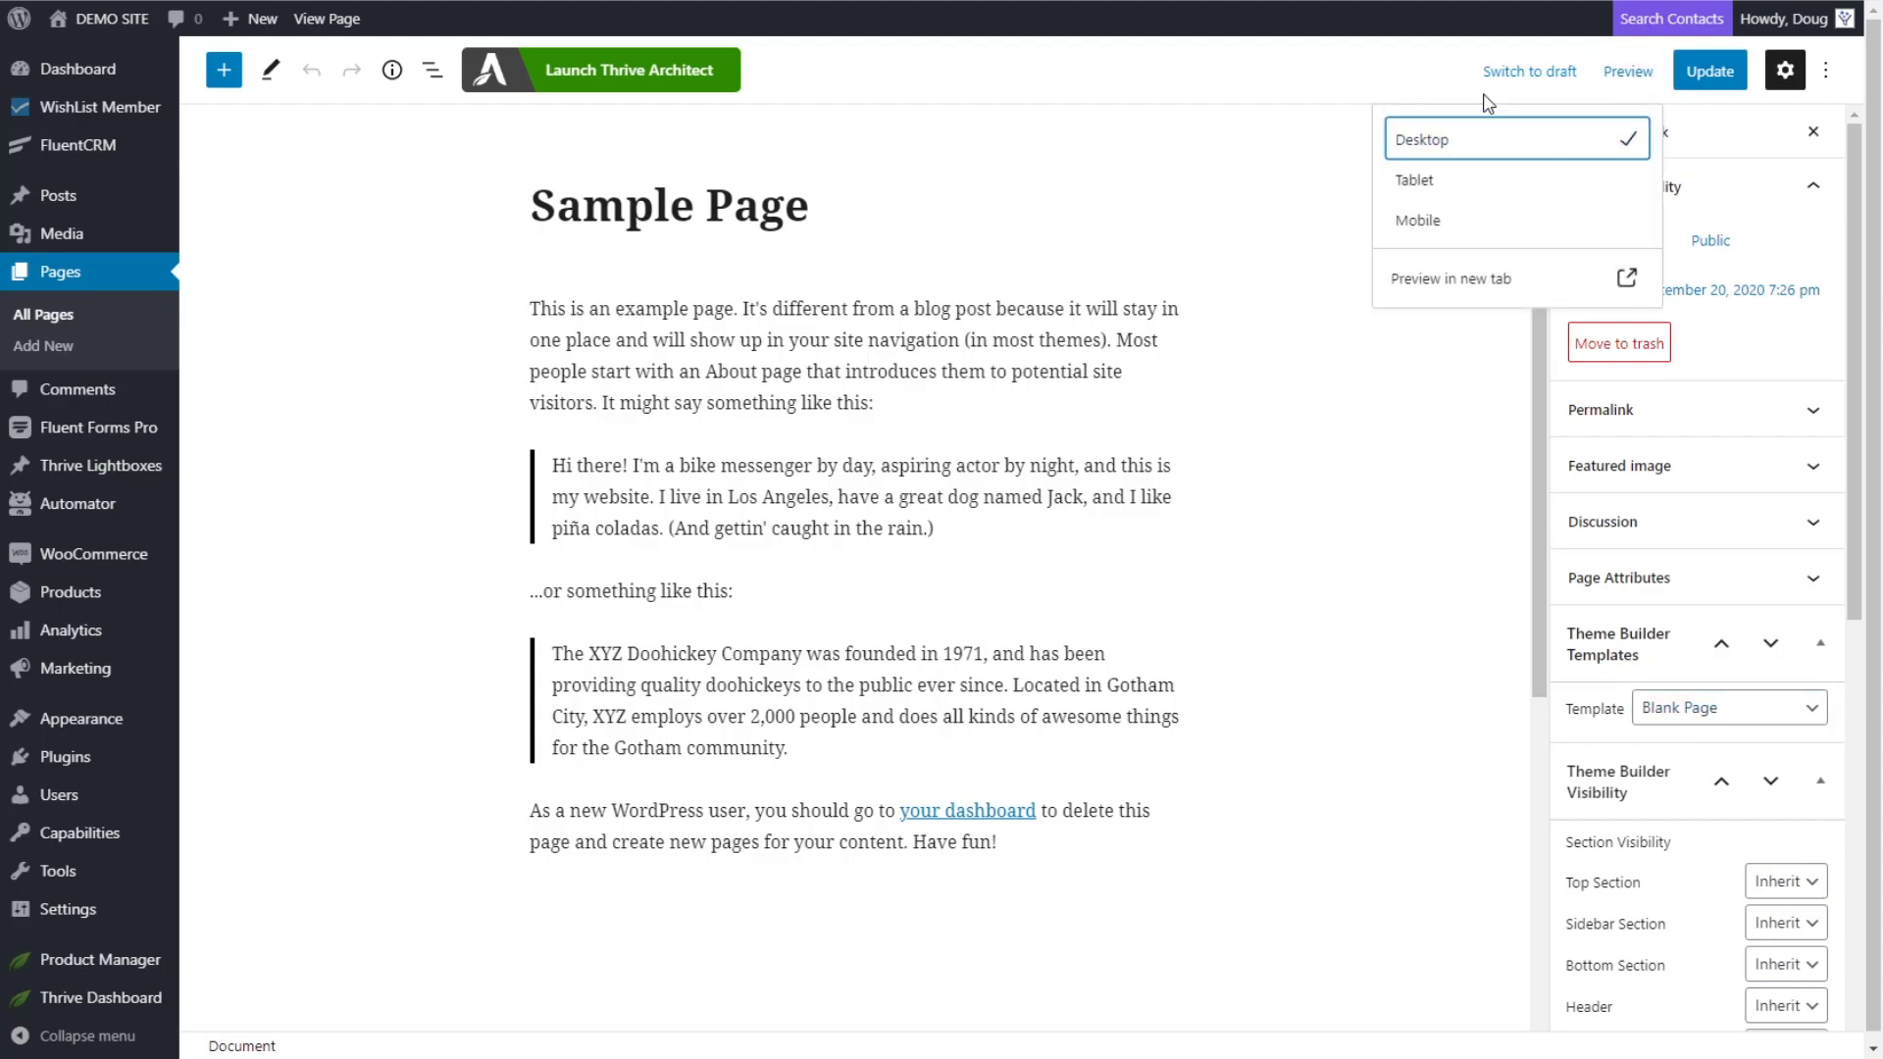
click(1468, 278)
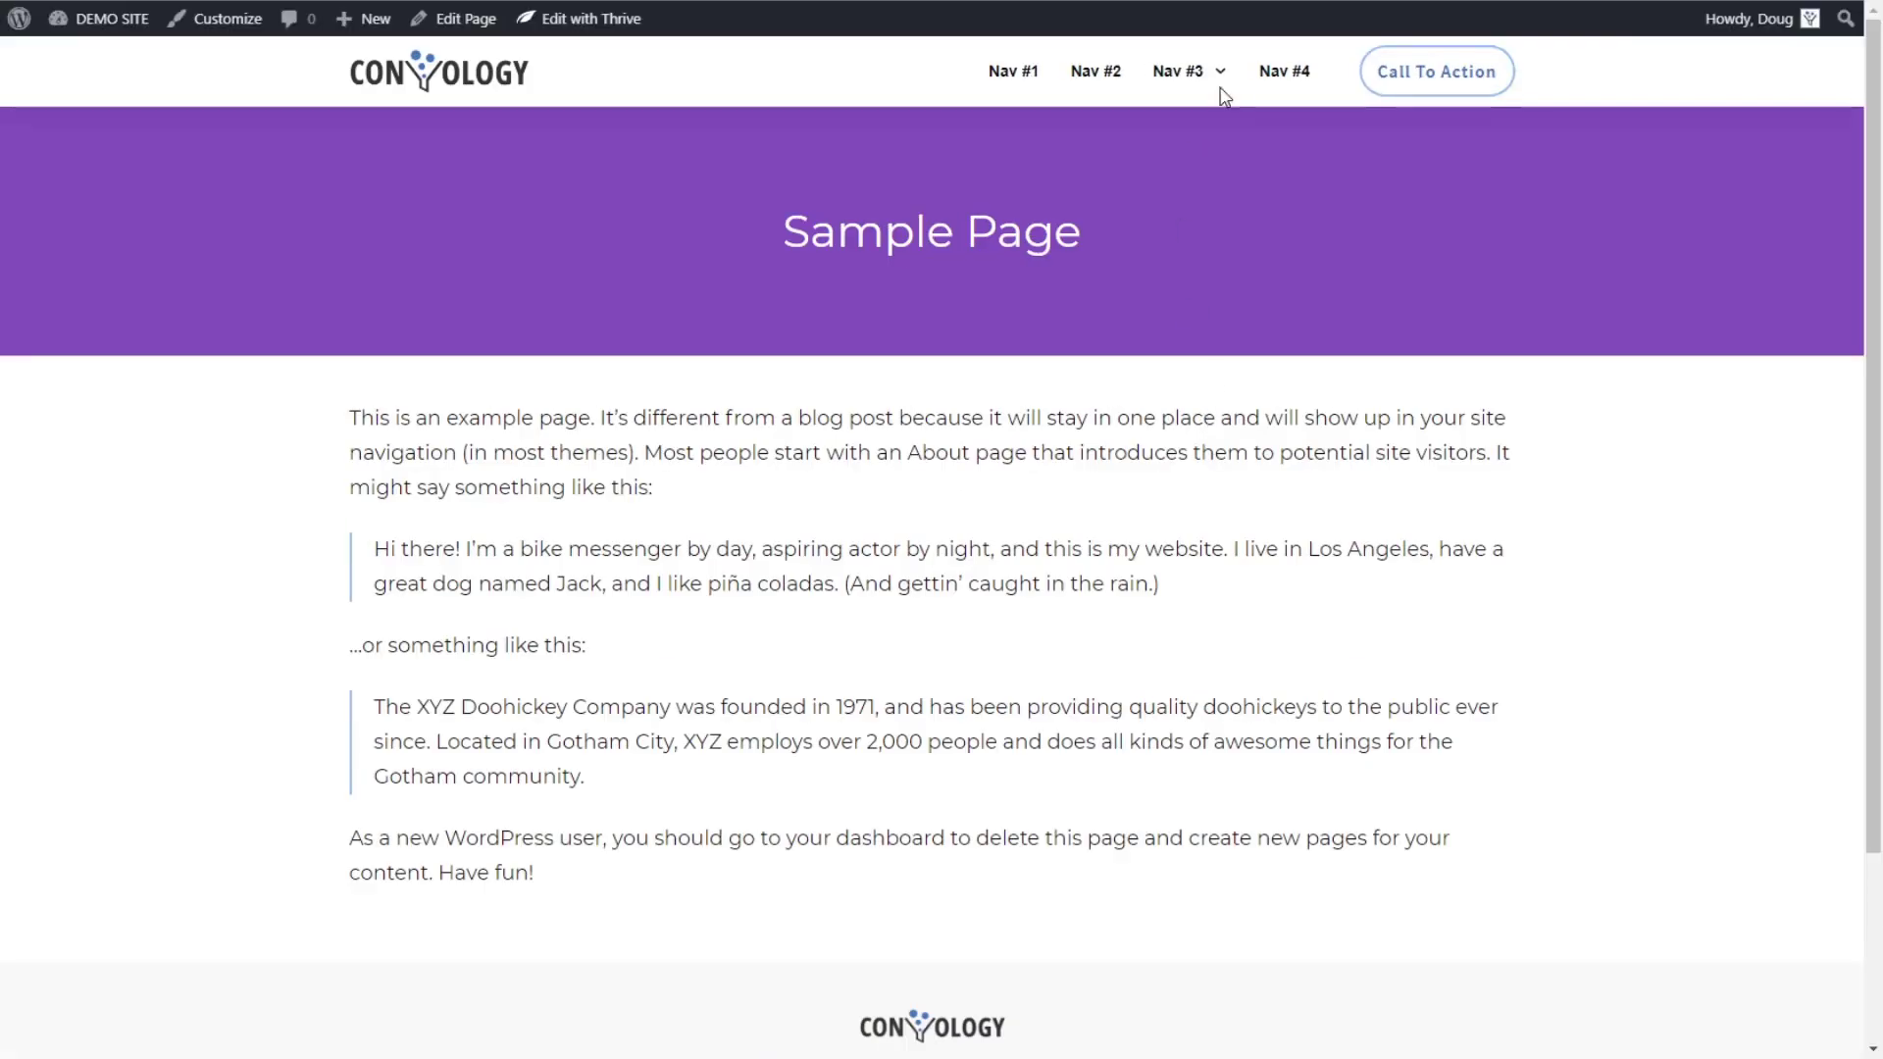
key(ctrl+w)
click(1697, 71)
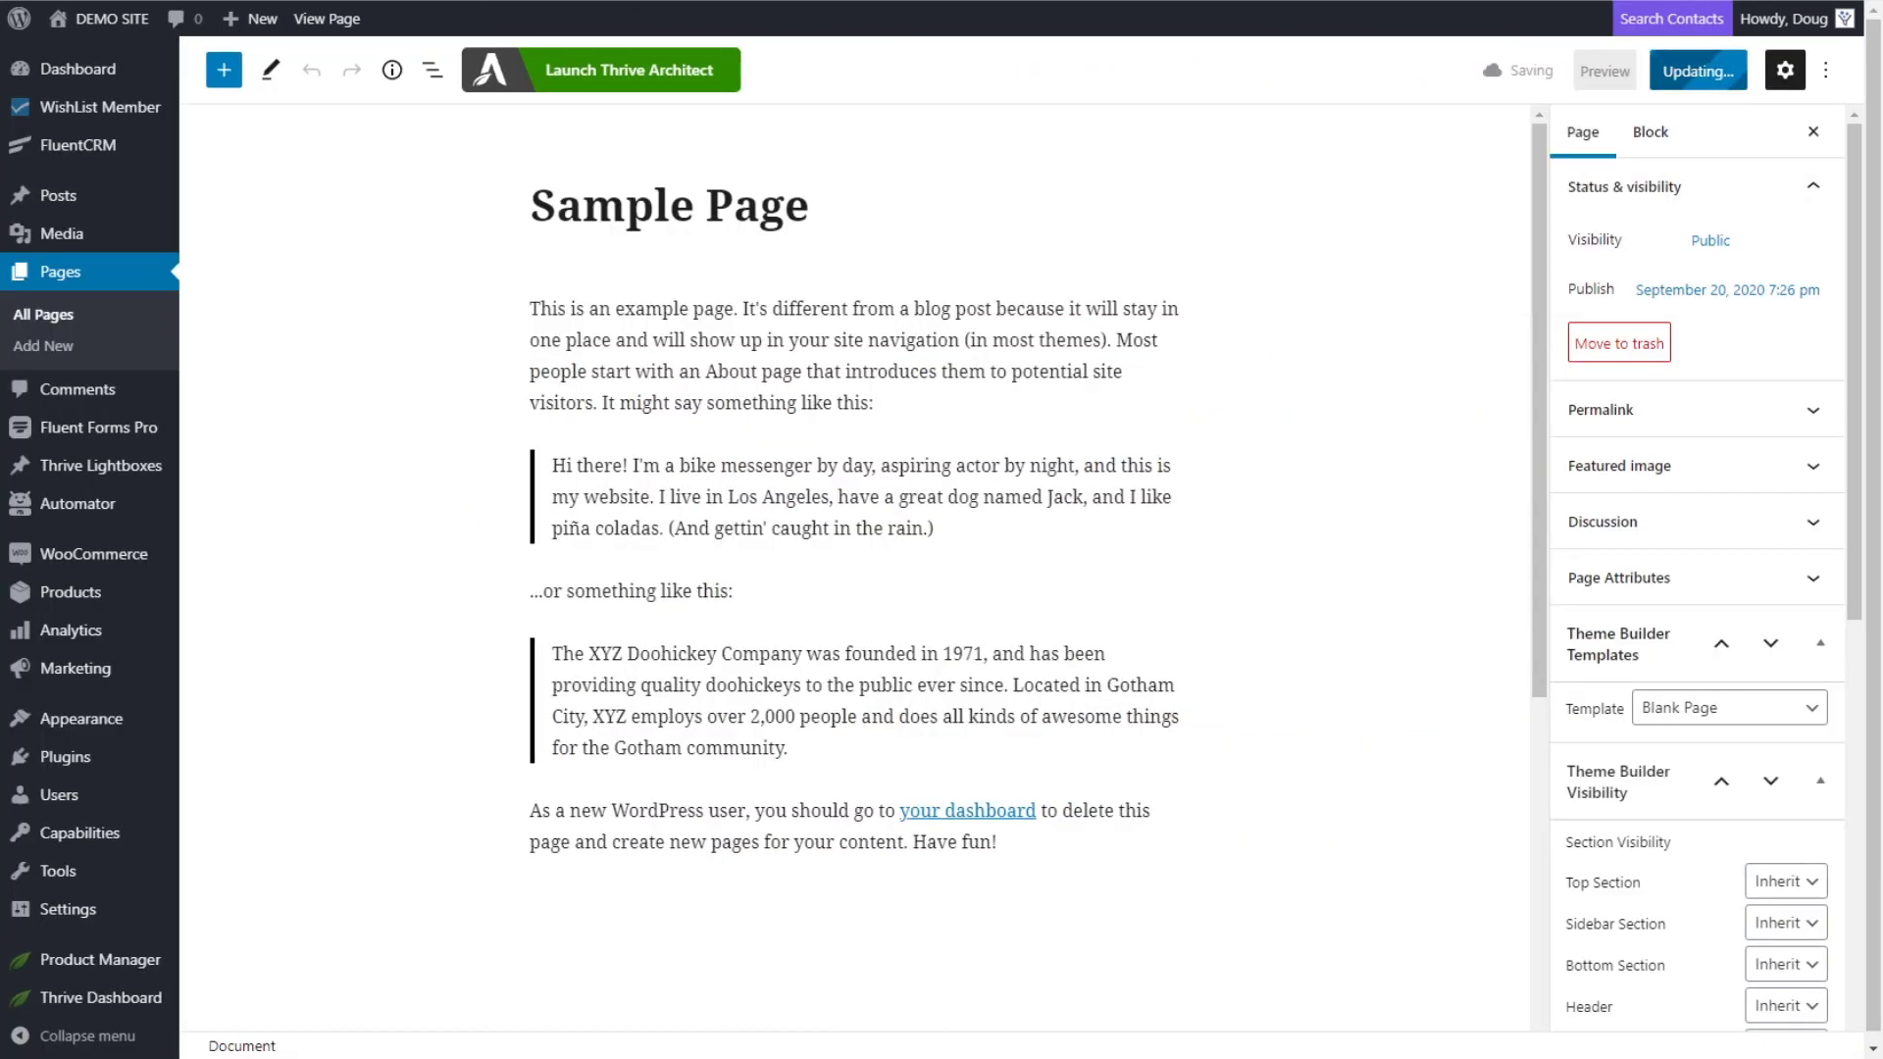
- Check the published Sample Page in its preview, and return its Theme Builder template to Default with an update
key(ctrl+Tab)
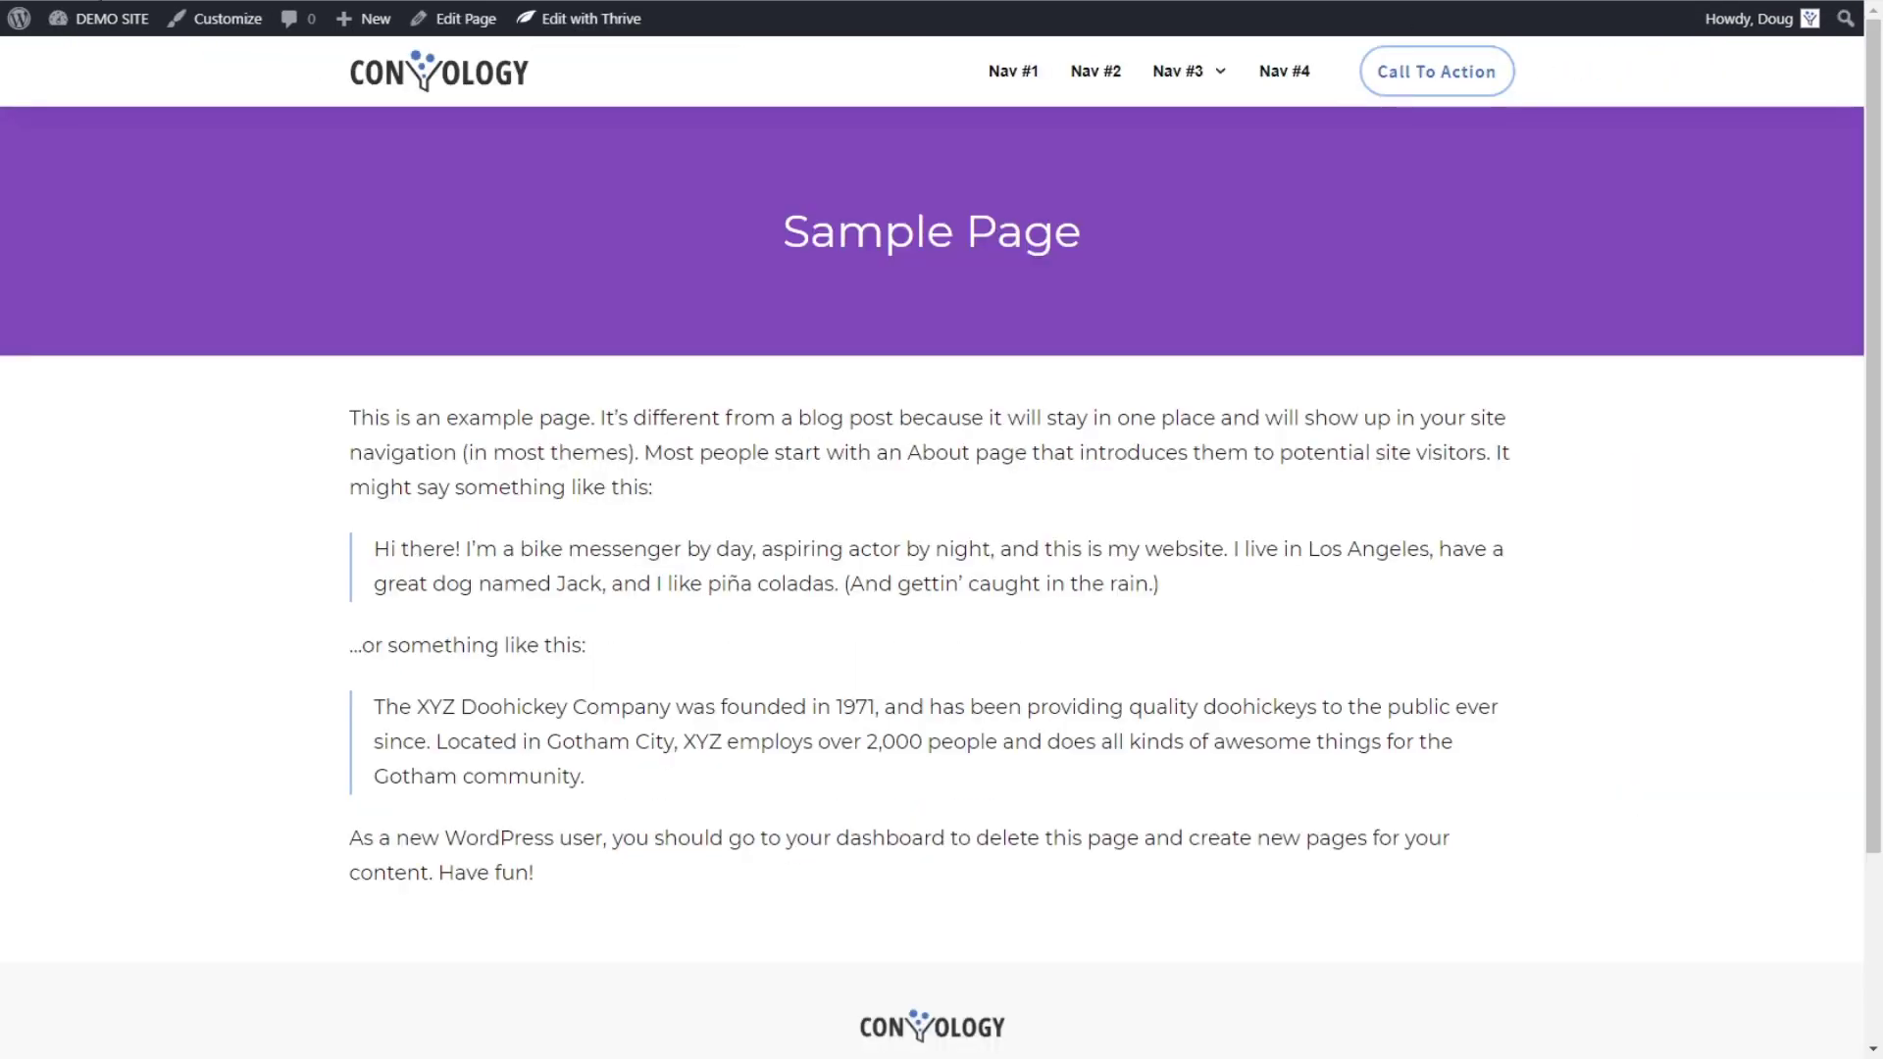
scroll(238, 455, down, 3)
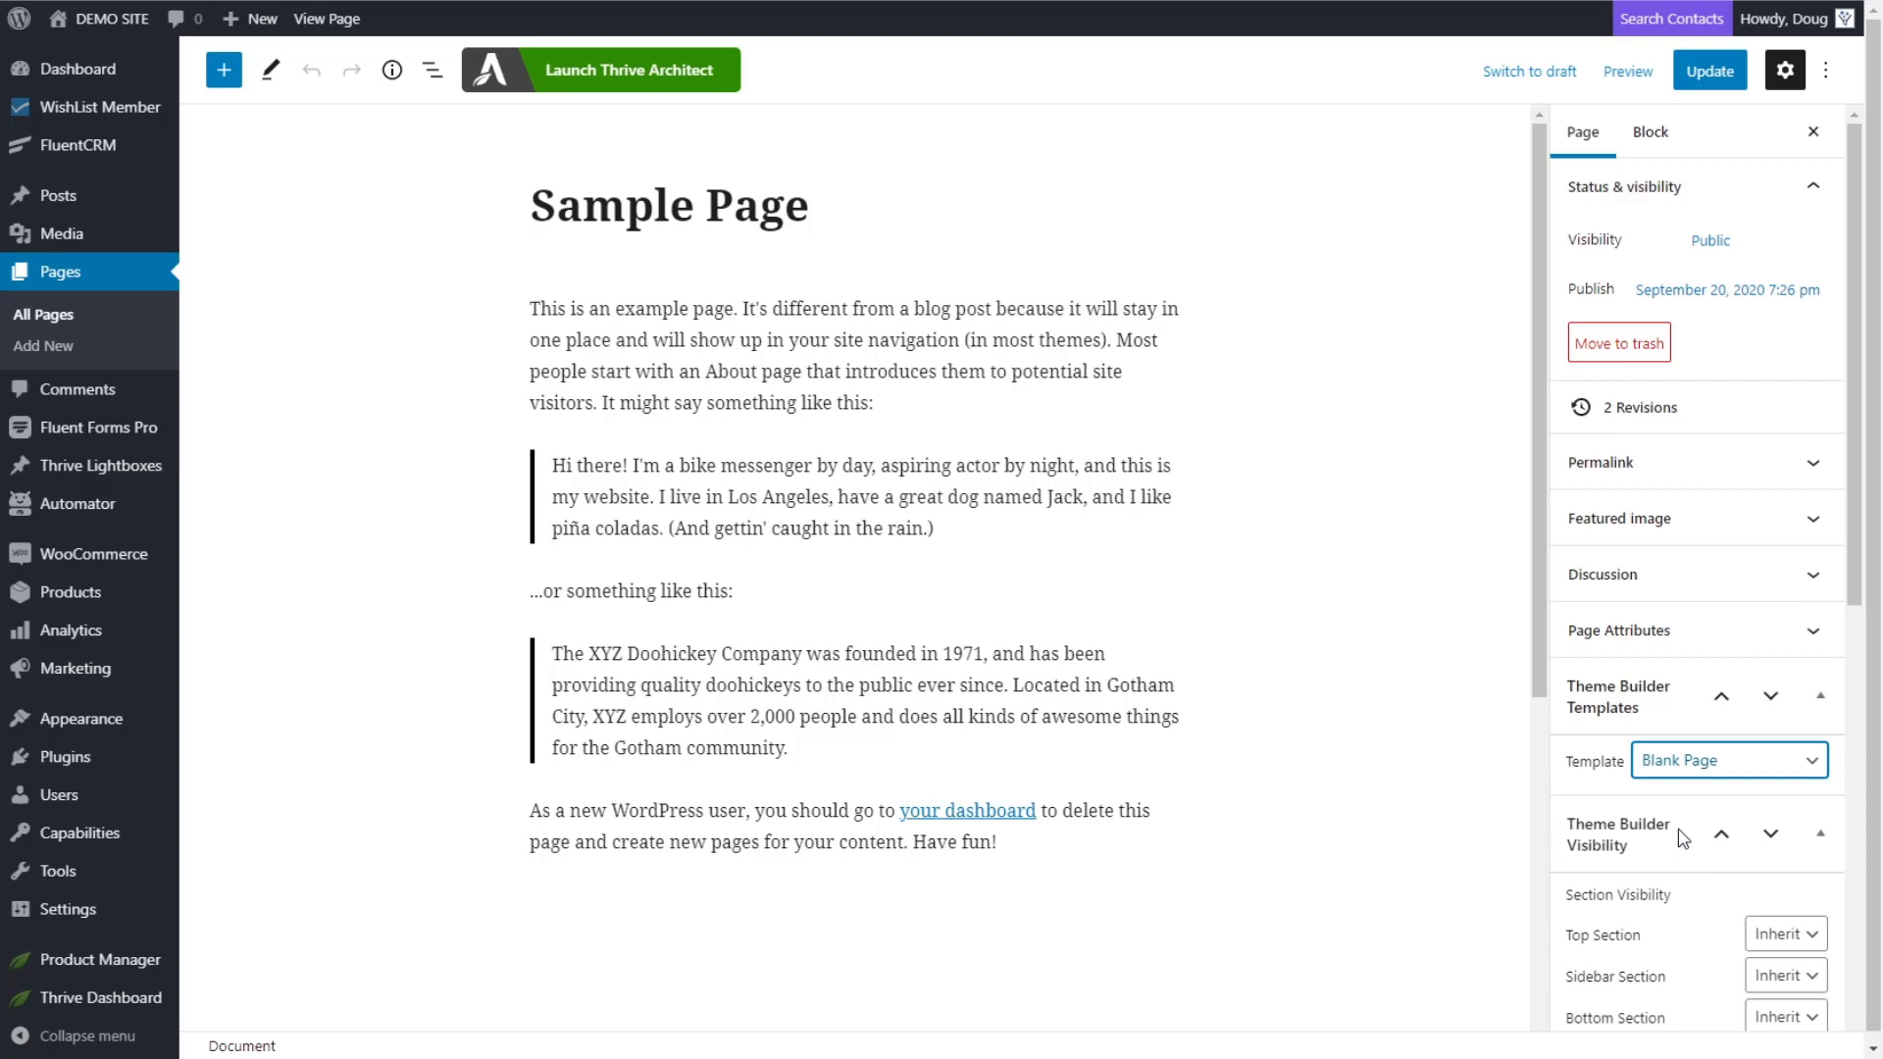
click(1678, 792)
click(1709, 71)
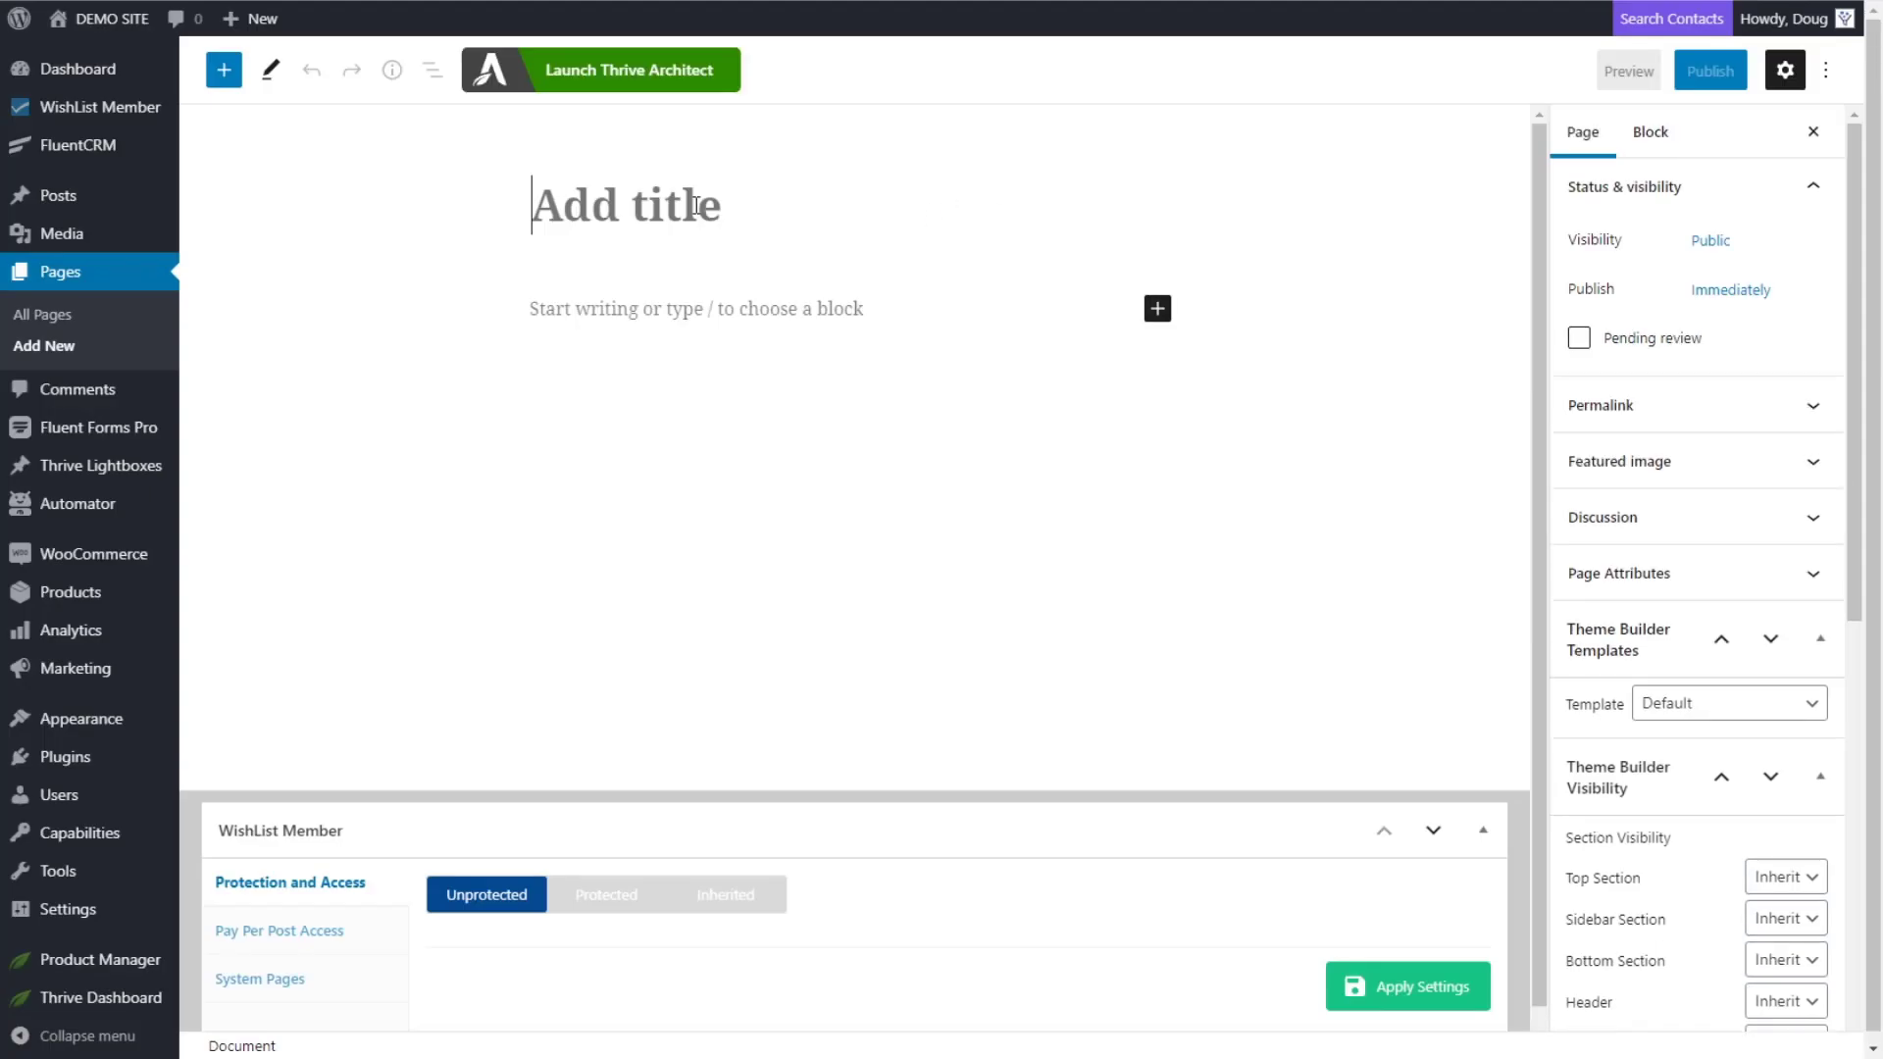
- Save a new draft page titled with the author's first name in possessive form plus "Sample Page TTB Tutorial", and preview it in a new tab
text(Doug's Sample Page TTB Tutorial)
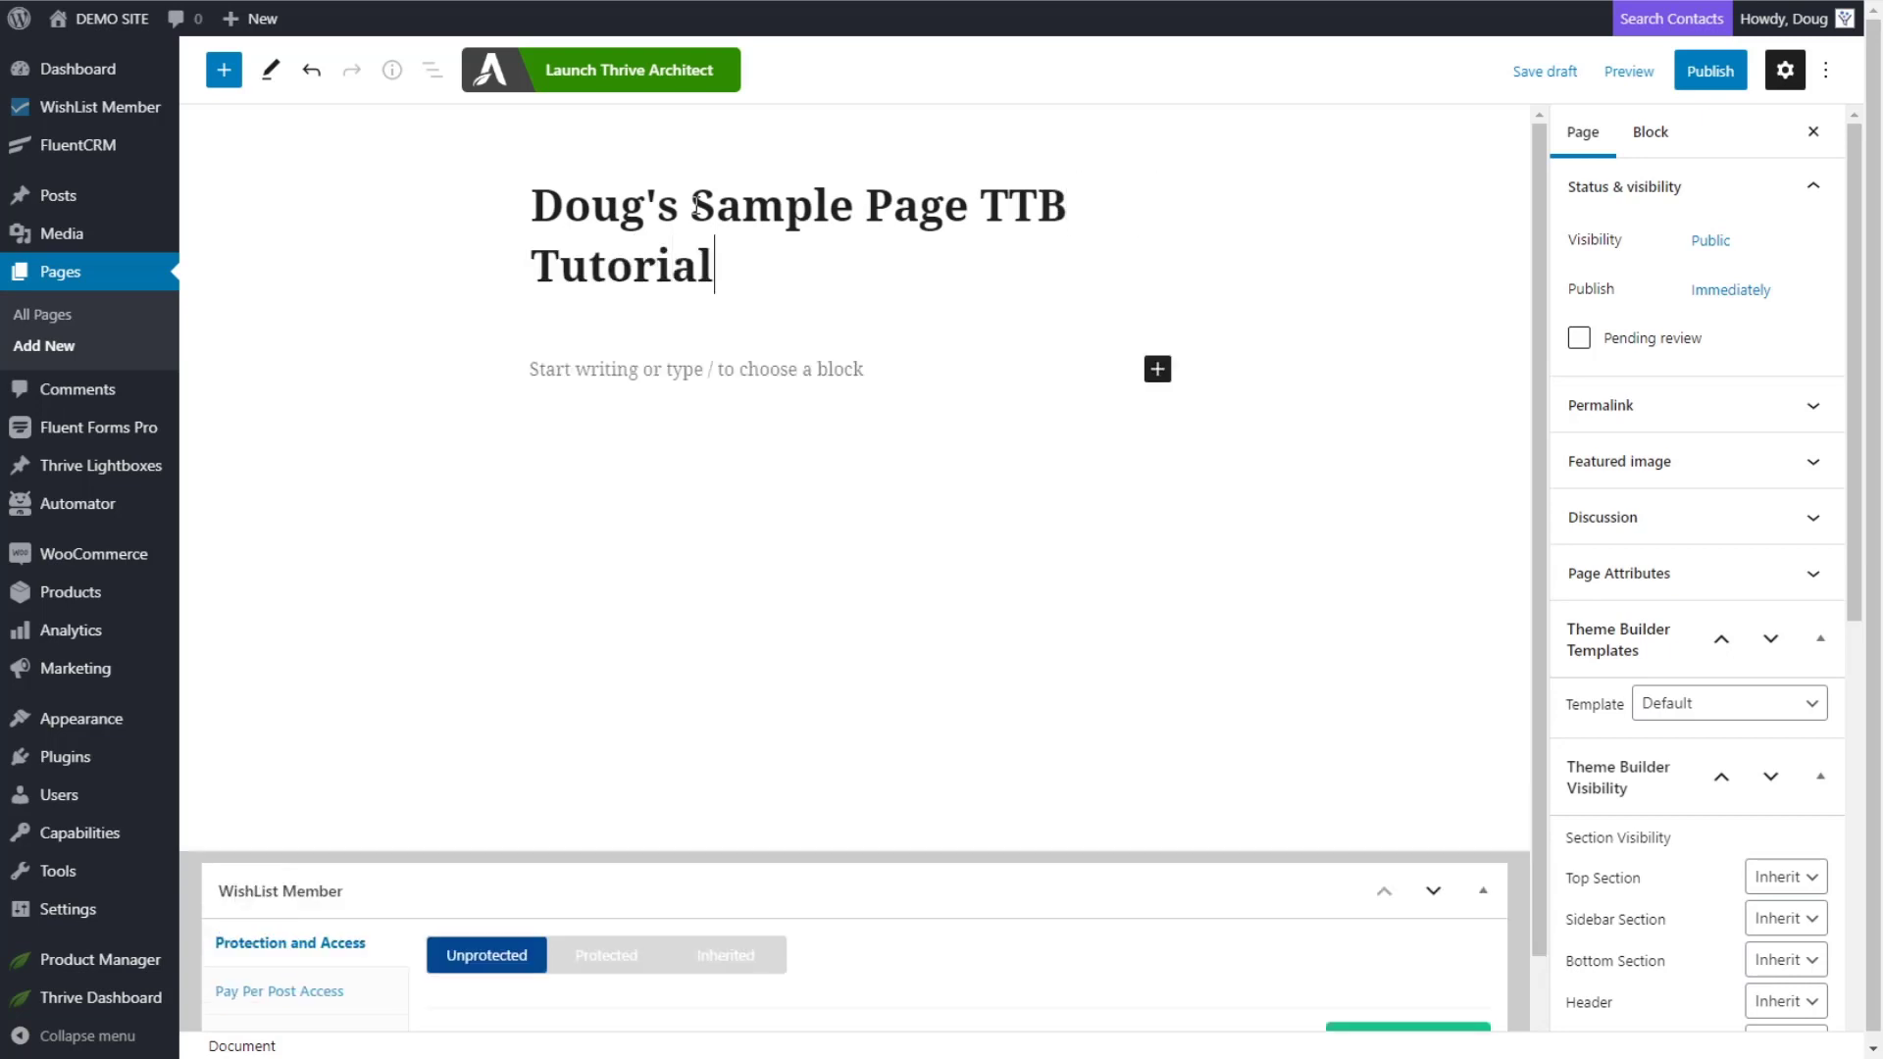
click(1545, 73)
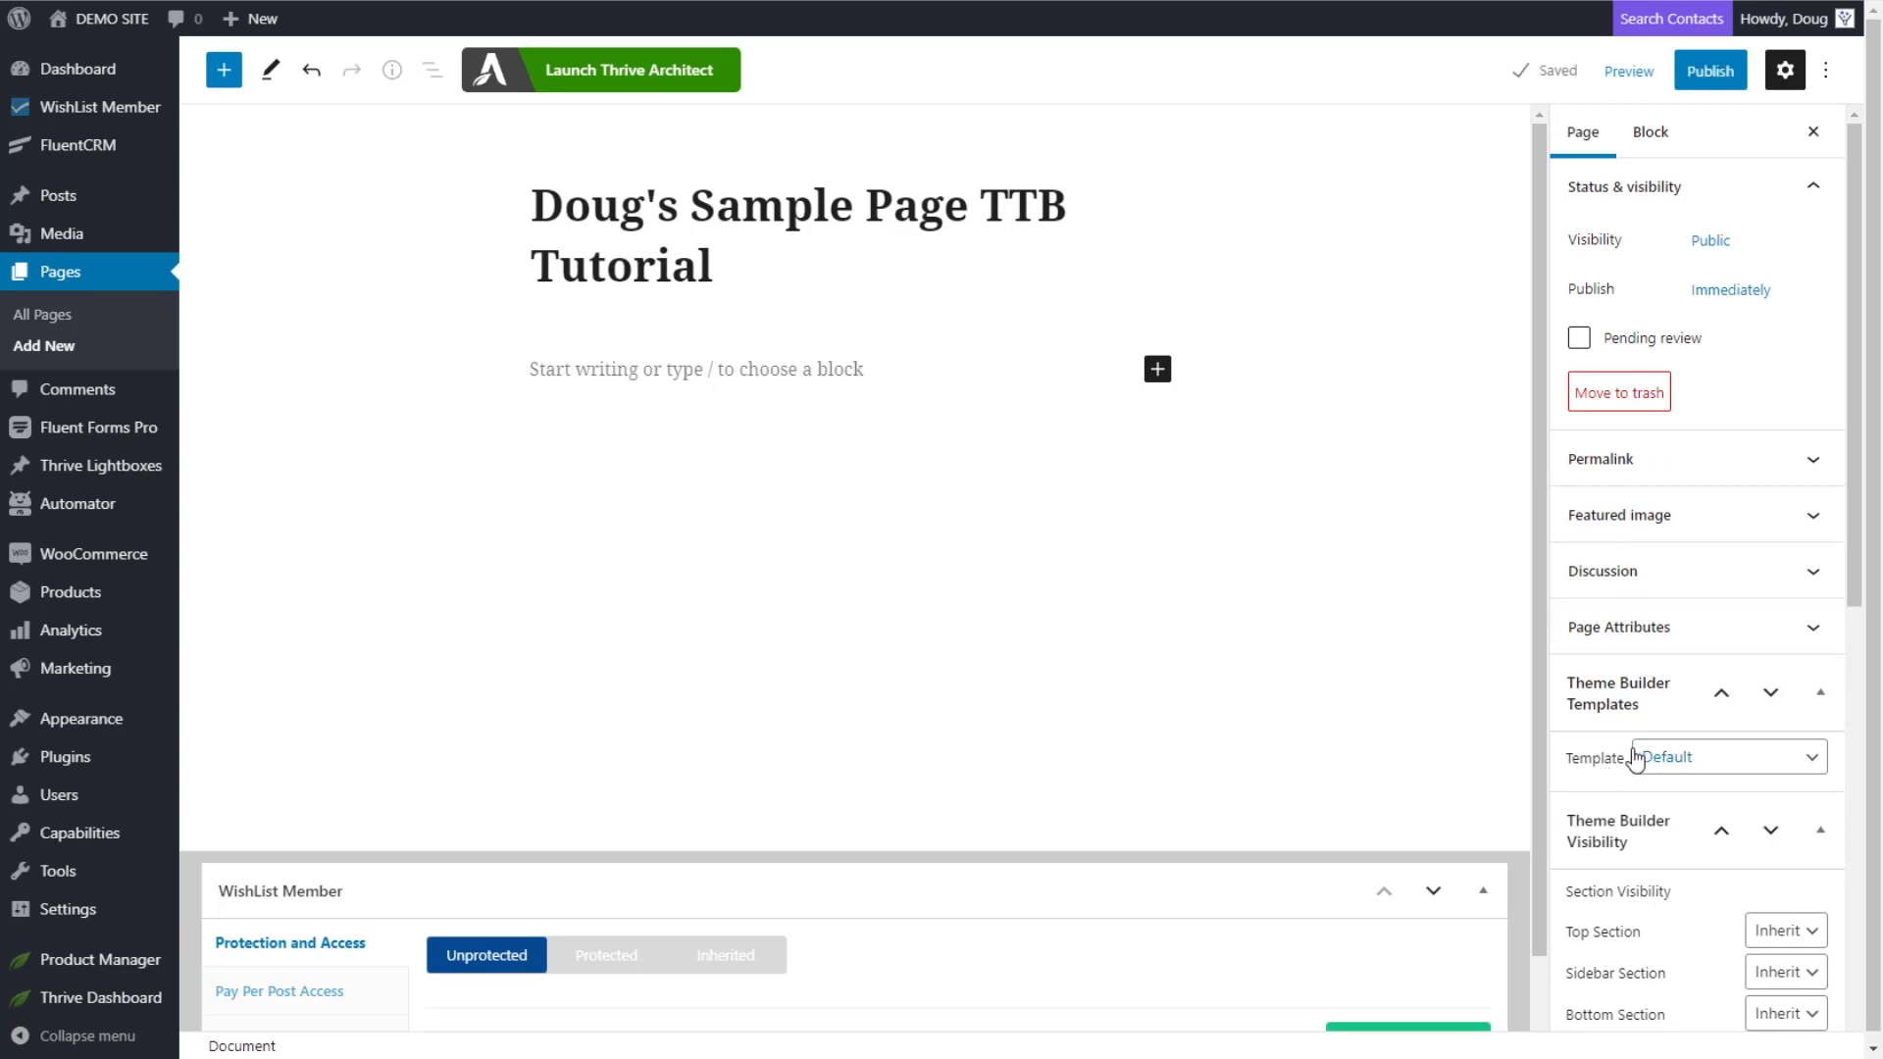
click(1629, 72)
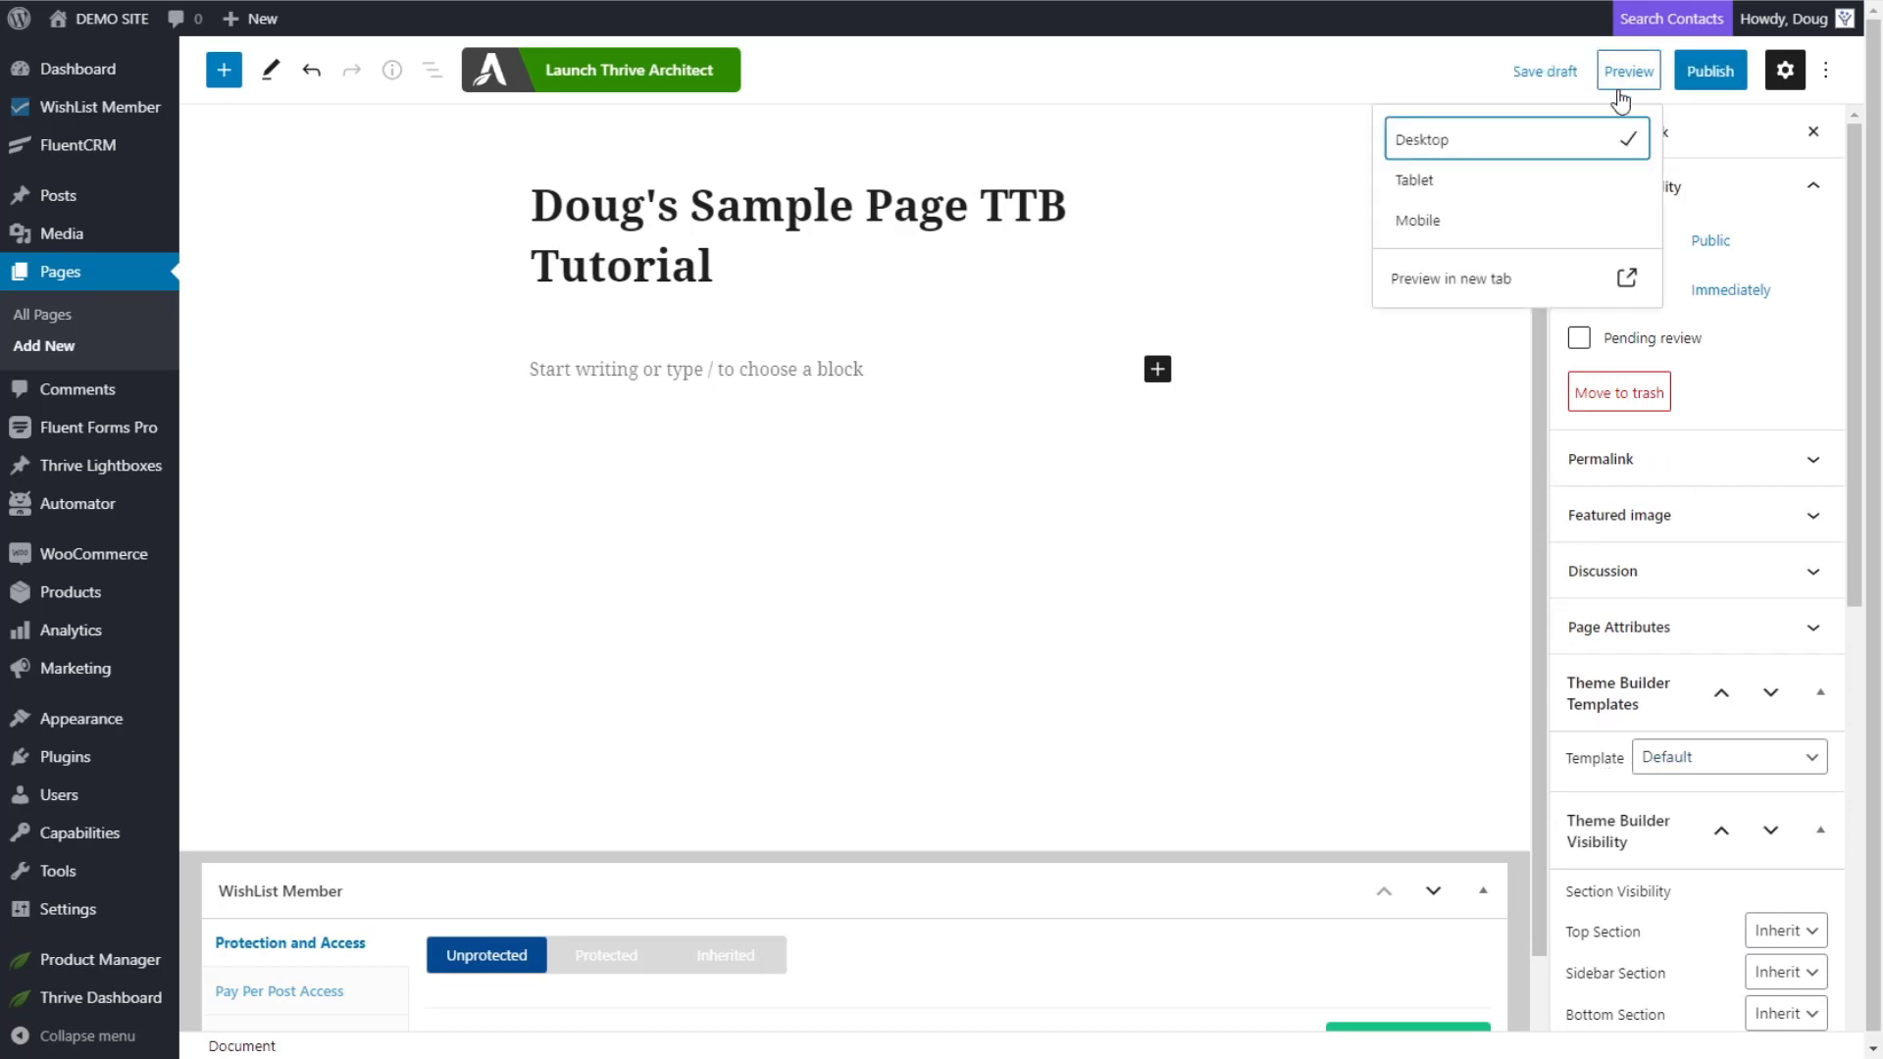
click(1459, 308)
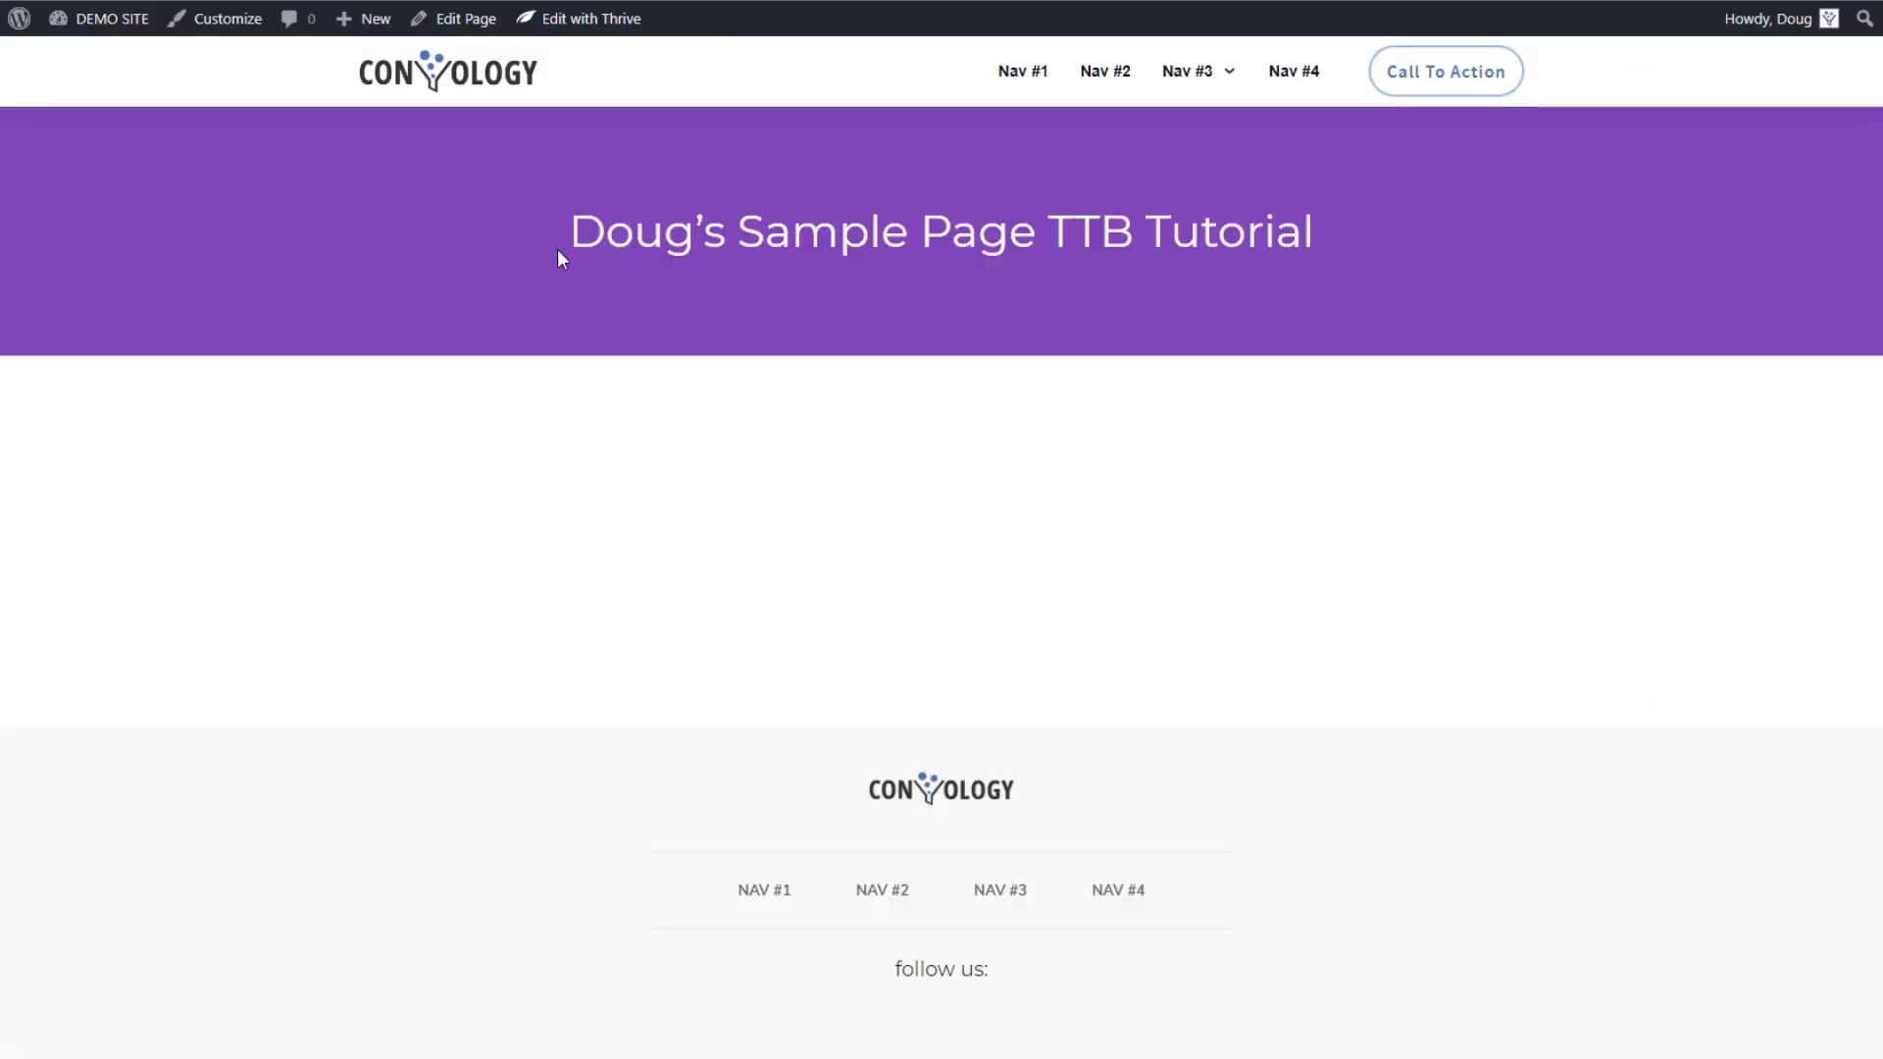
drag(563, 237, 971, 250)
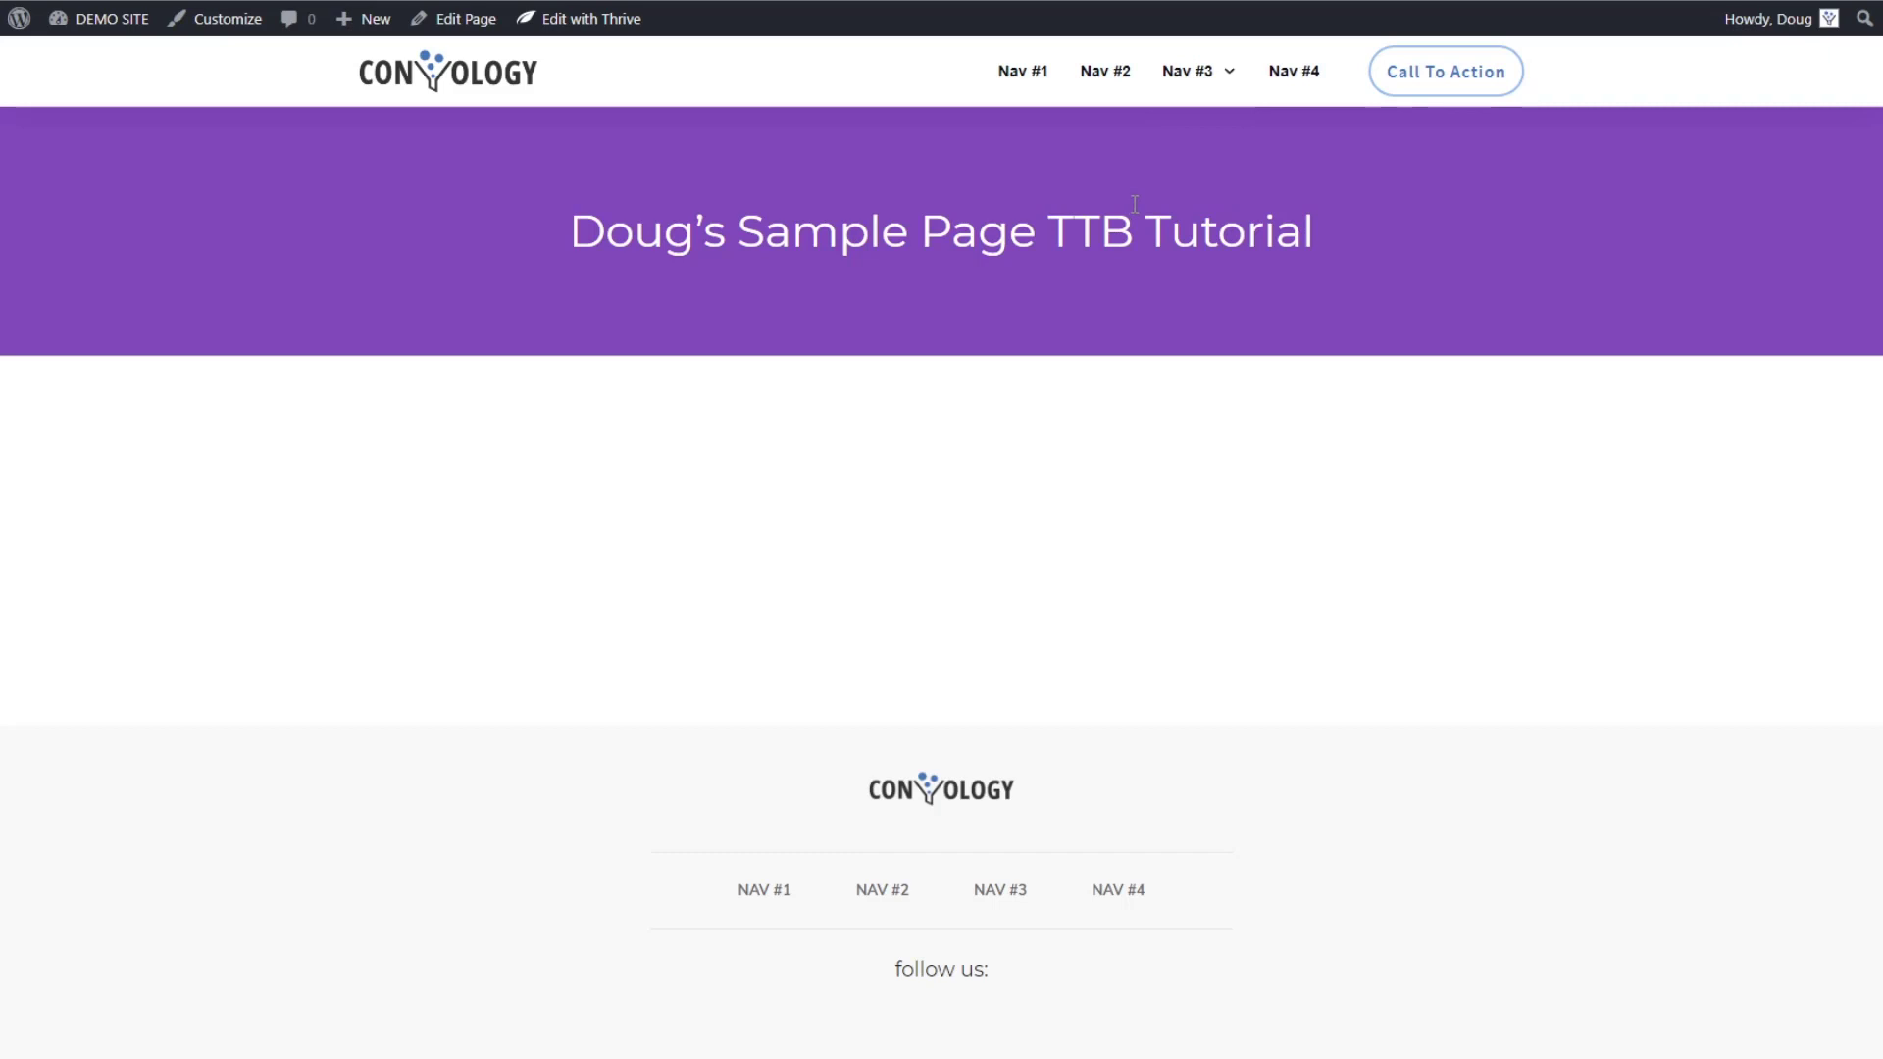
key(ctrl+w)
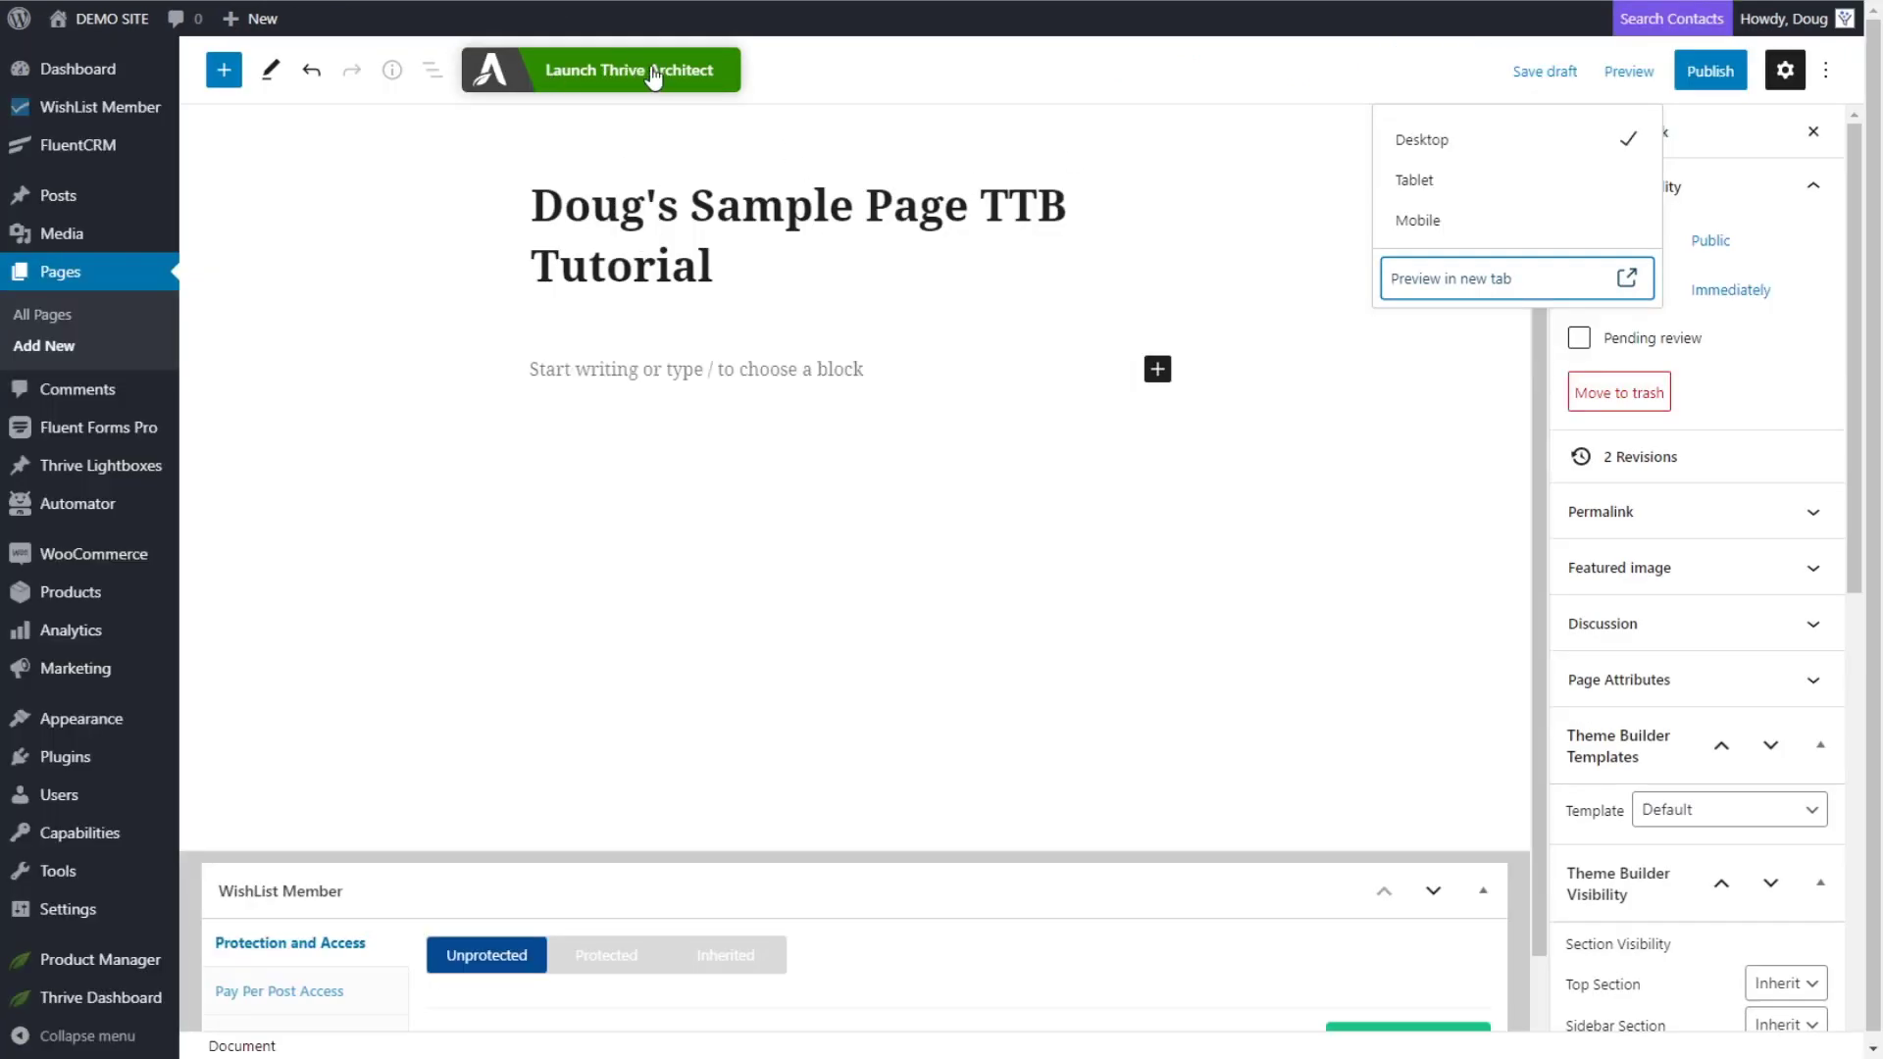
- Launch Thrive Architect for the new page and create it as a Normal Page that uses the theme template
click(705, 81)
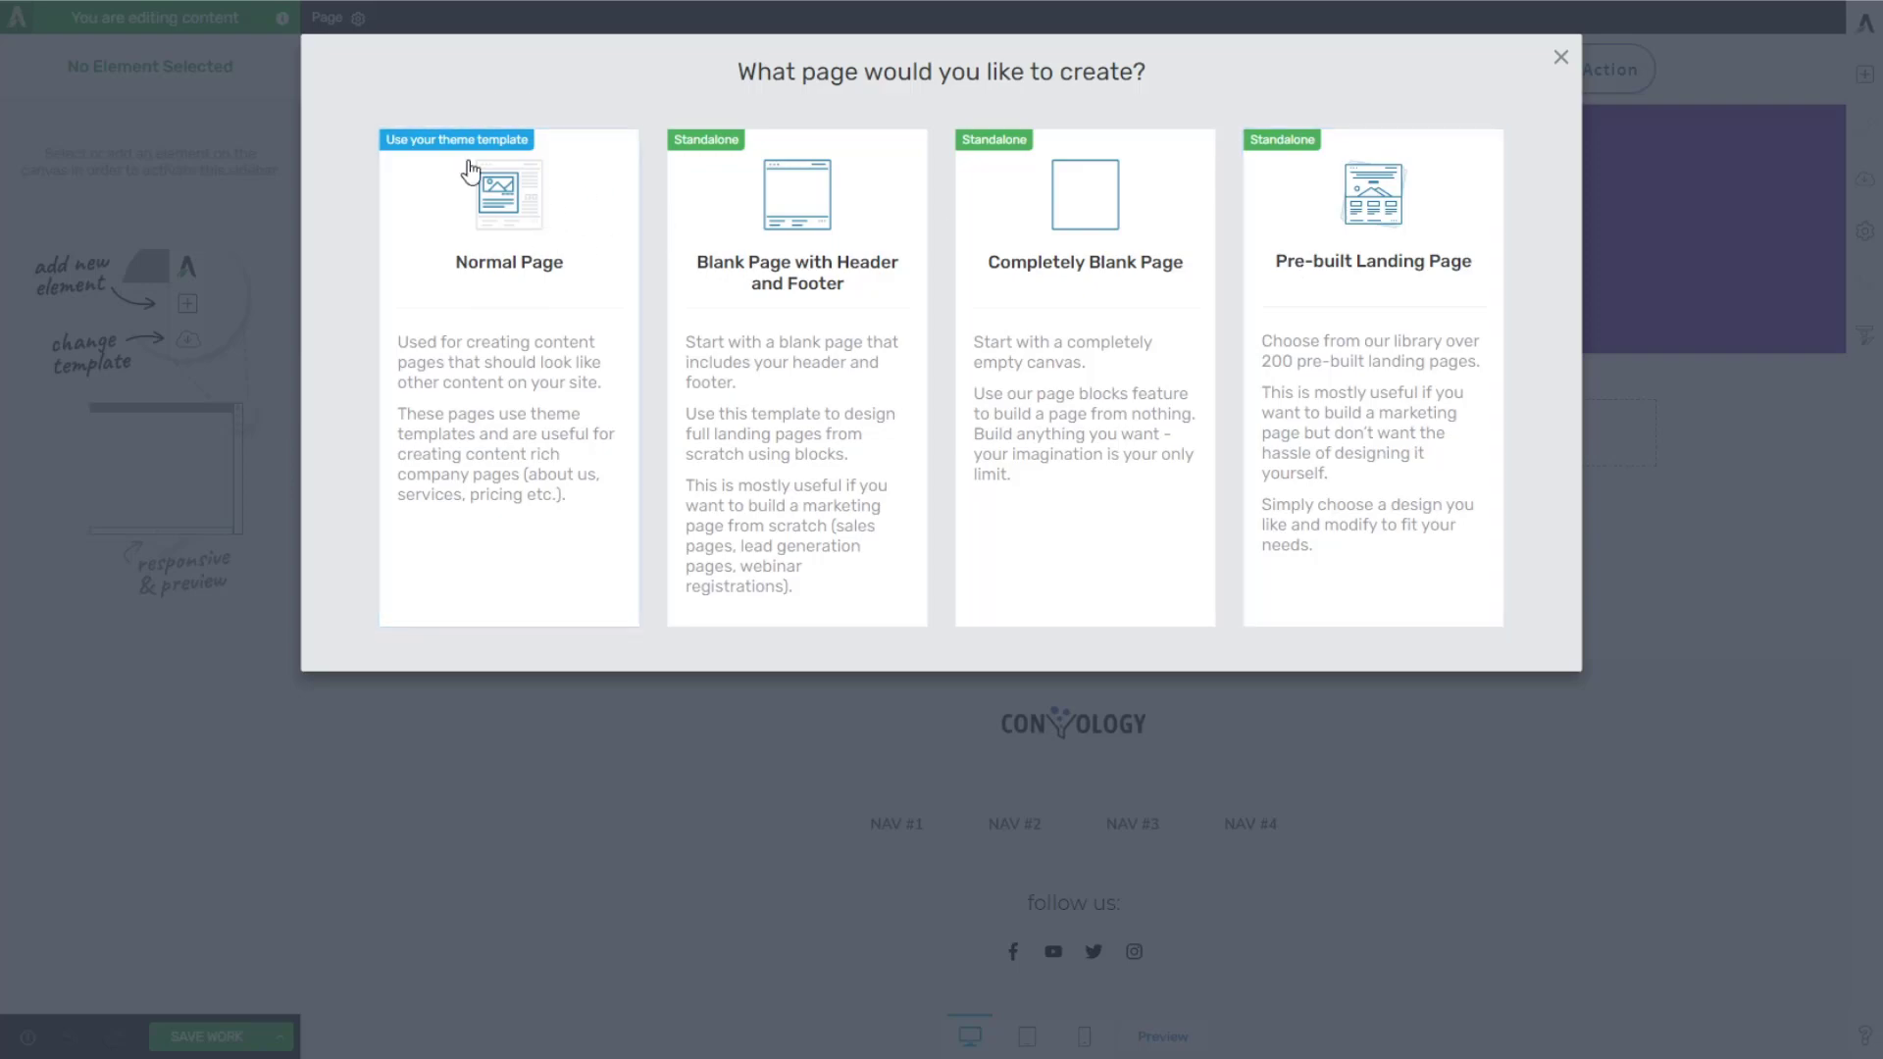
click(541, 294)
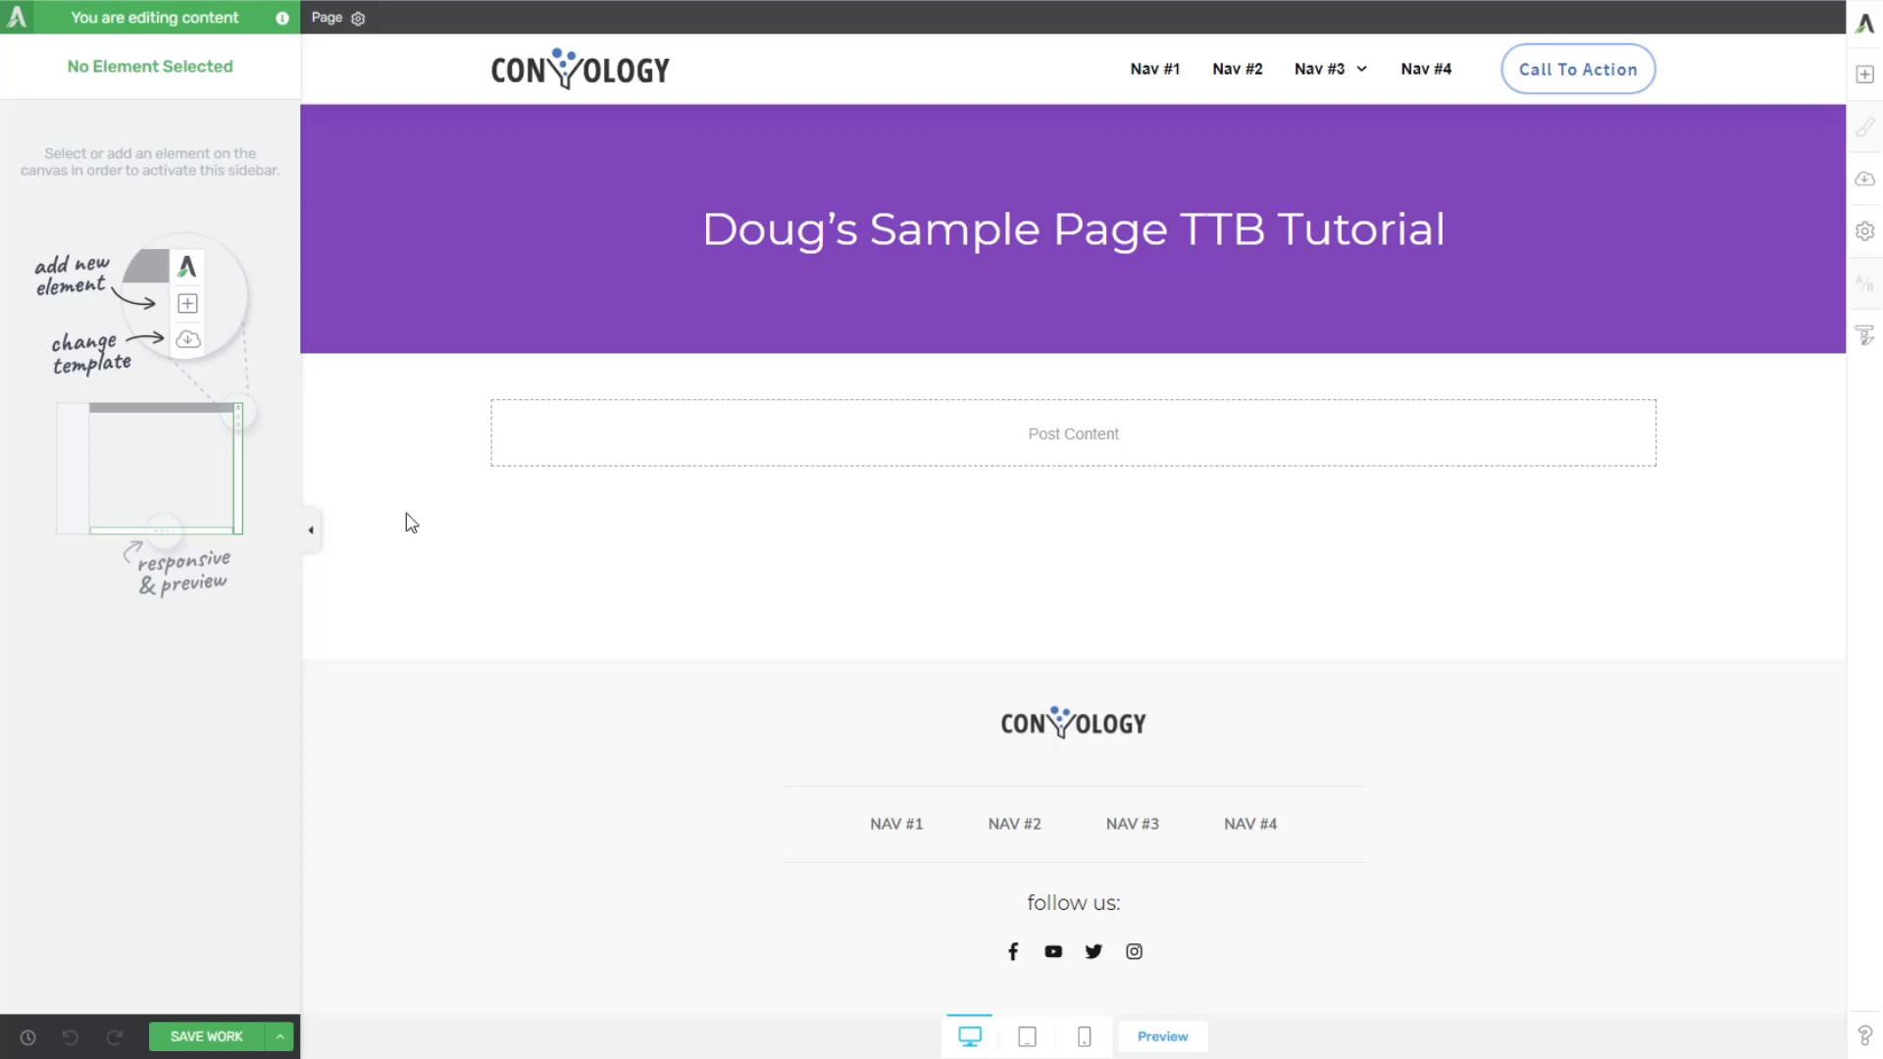
click(1866, 339)
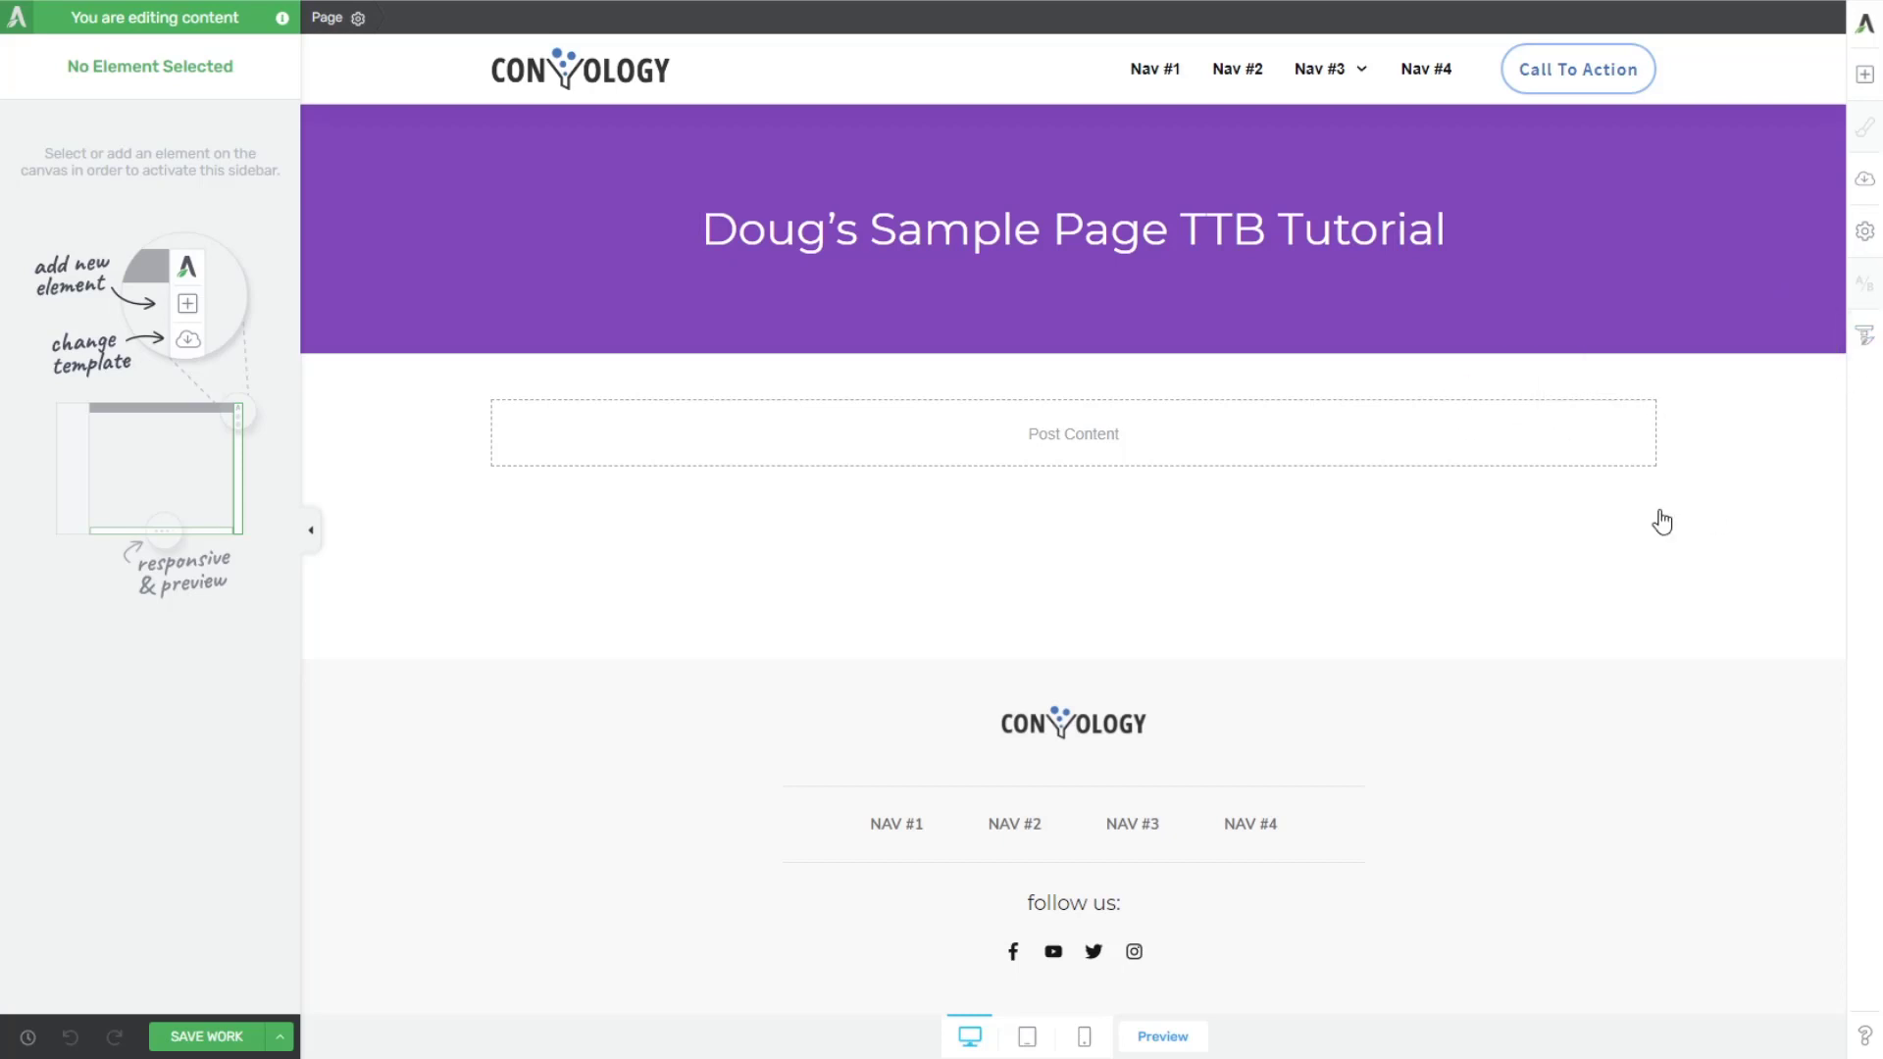
- Add a text element to the page's post content and insert the lifecycle-works.png image from the media library below it
click(1865, 78)
drag(1667, 241, 1304, 431)
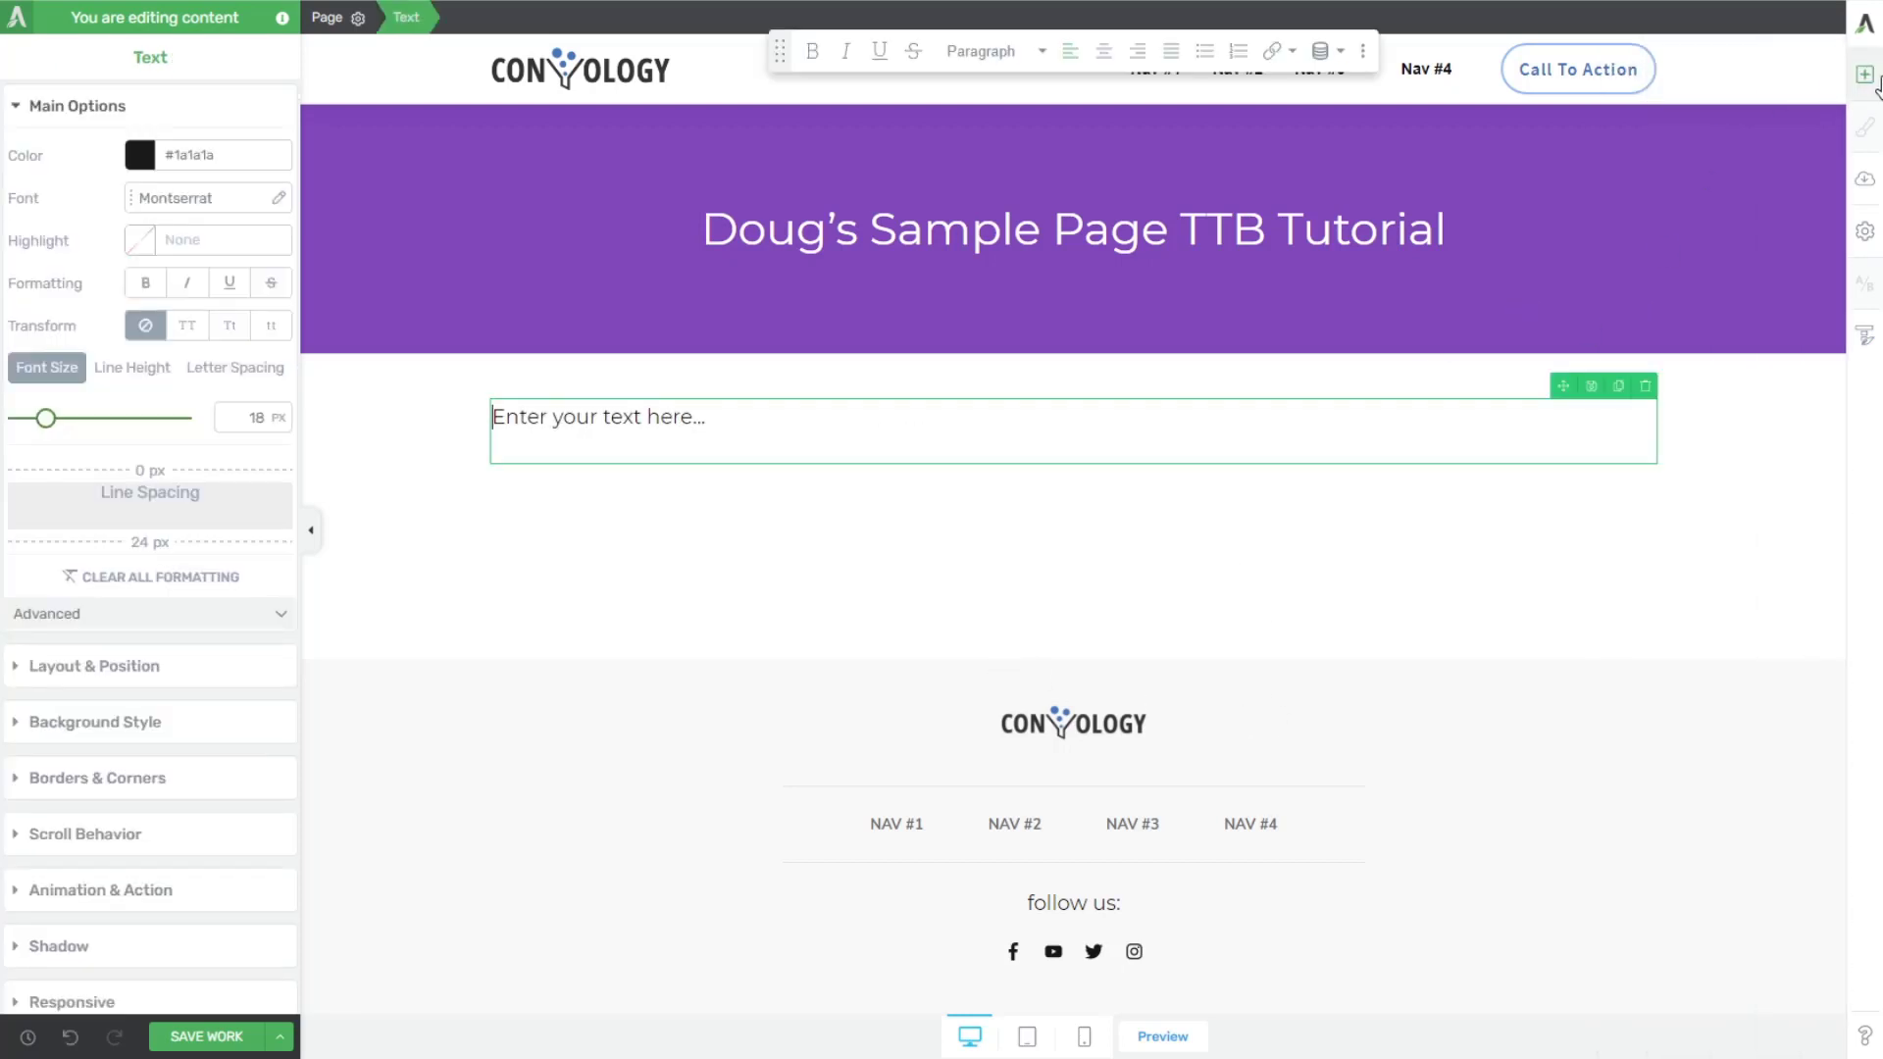
click(1867, 77)
drag(1782, 250, 1246, 472)
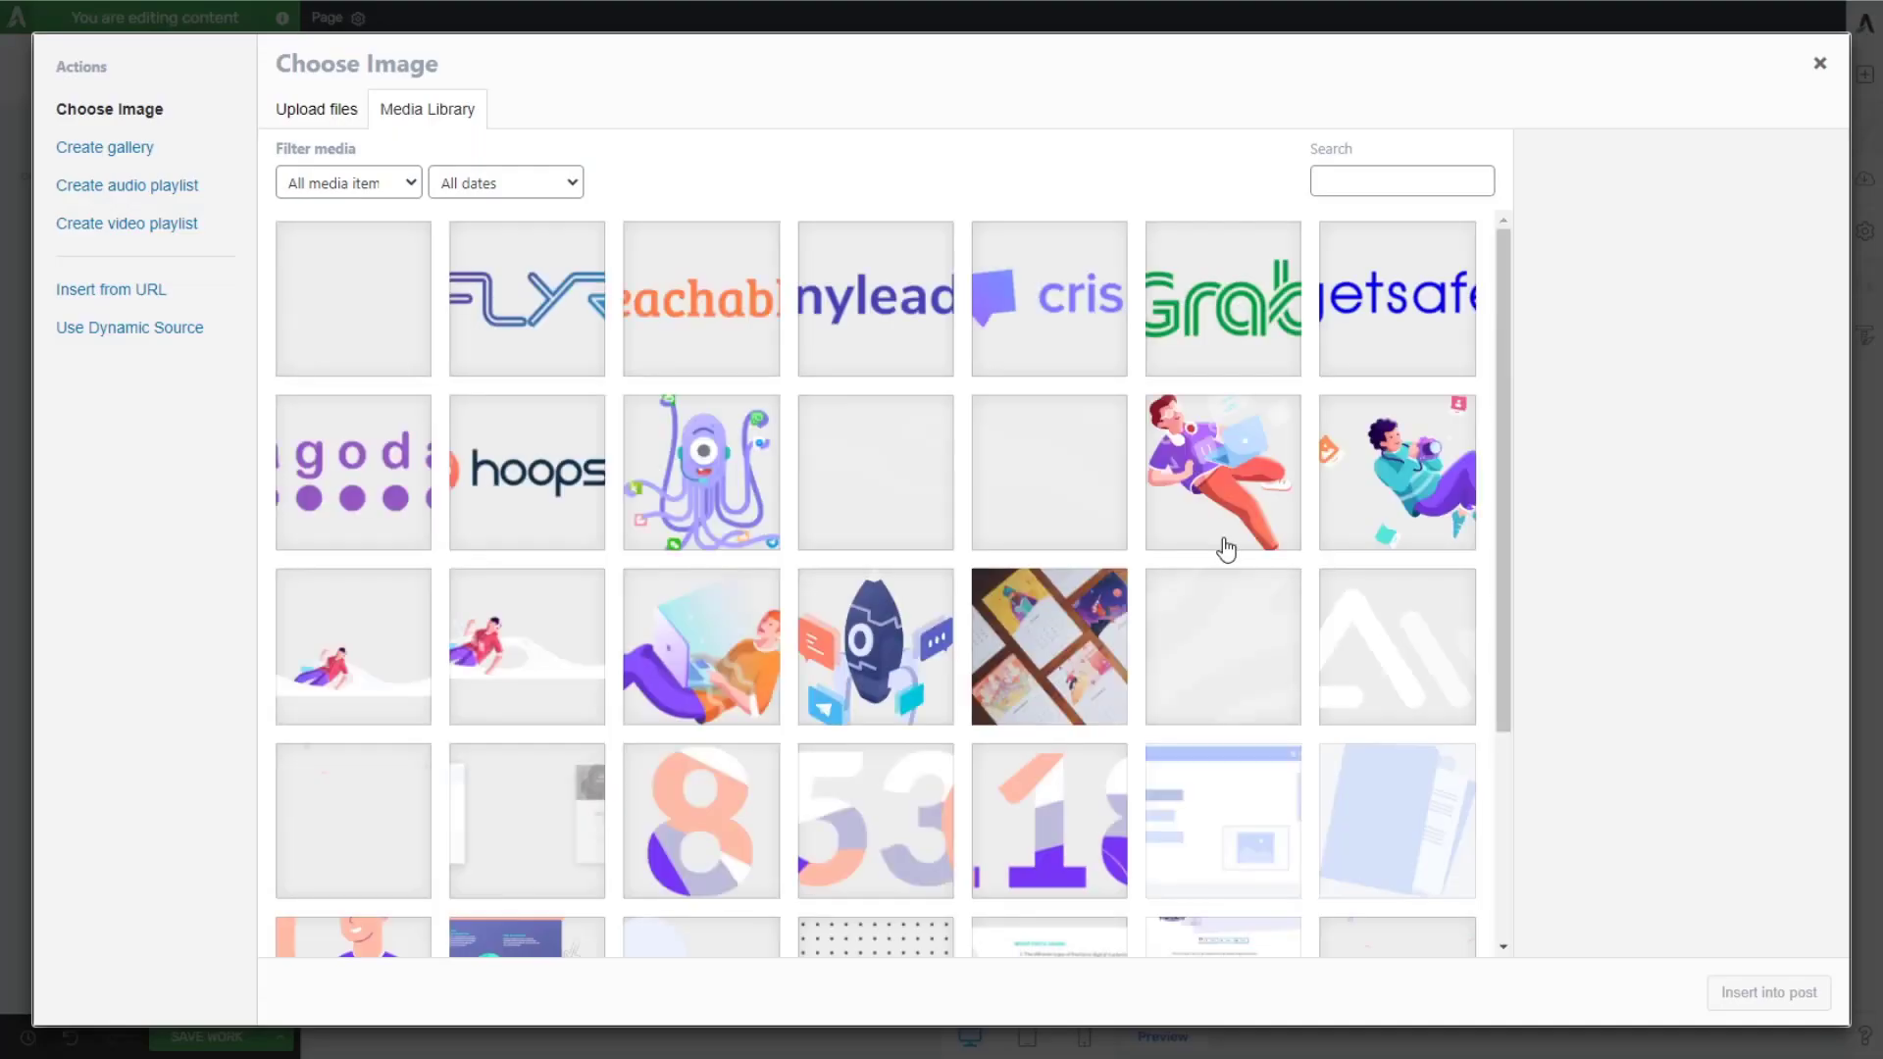
click(716, 451)
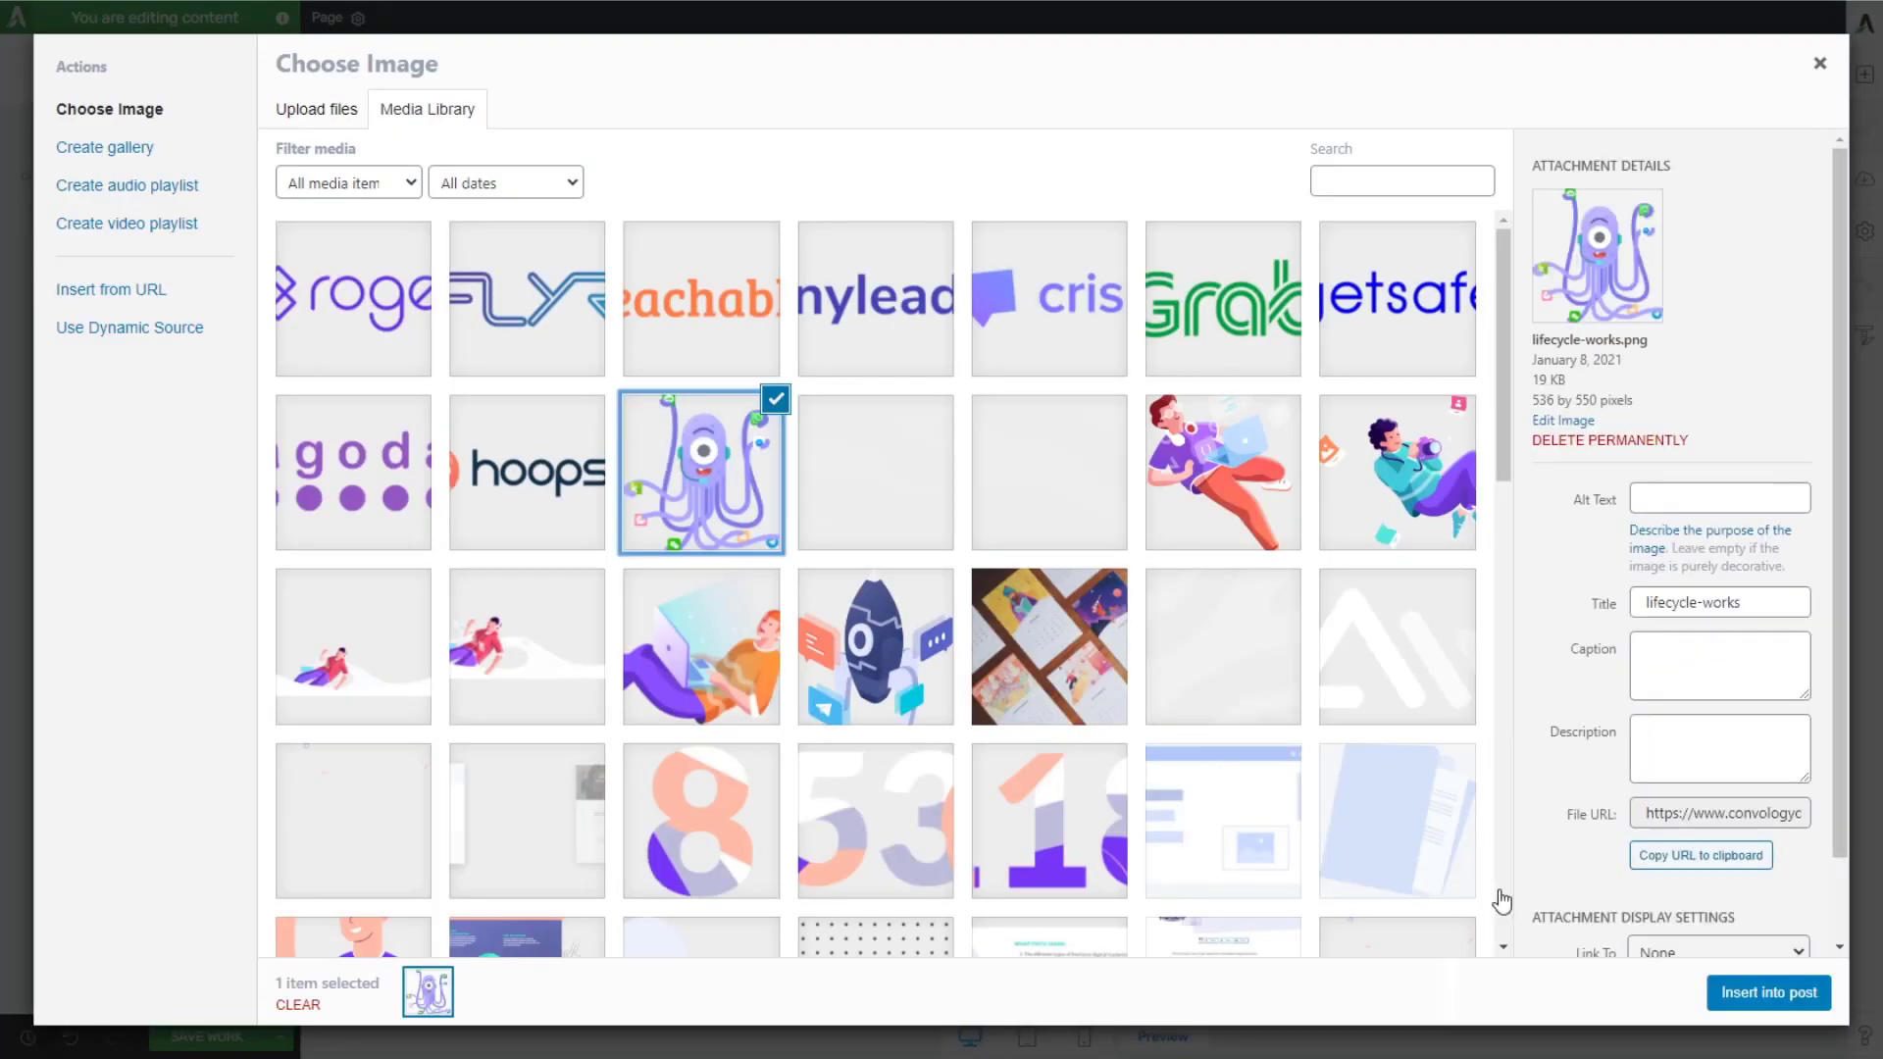
click(1745, 988)
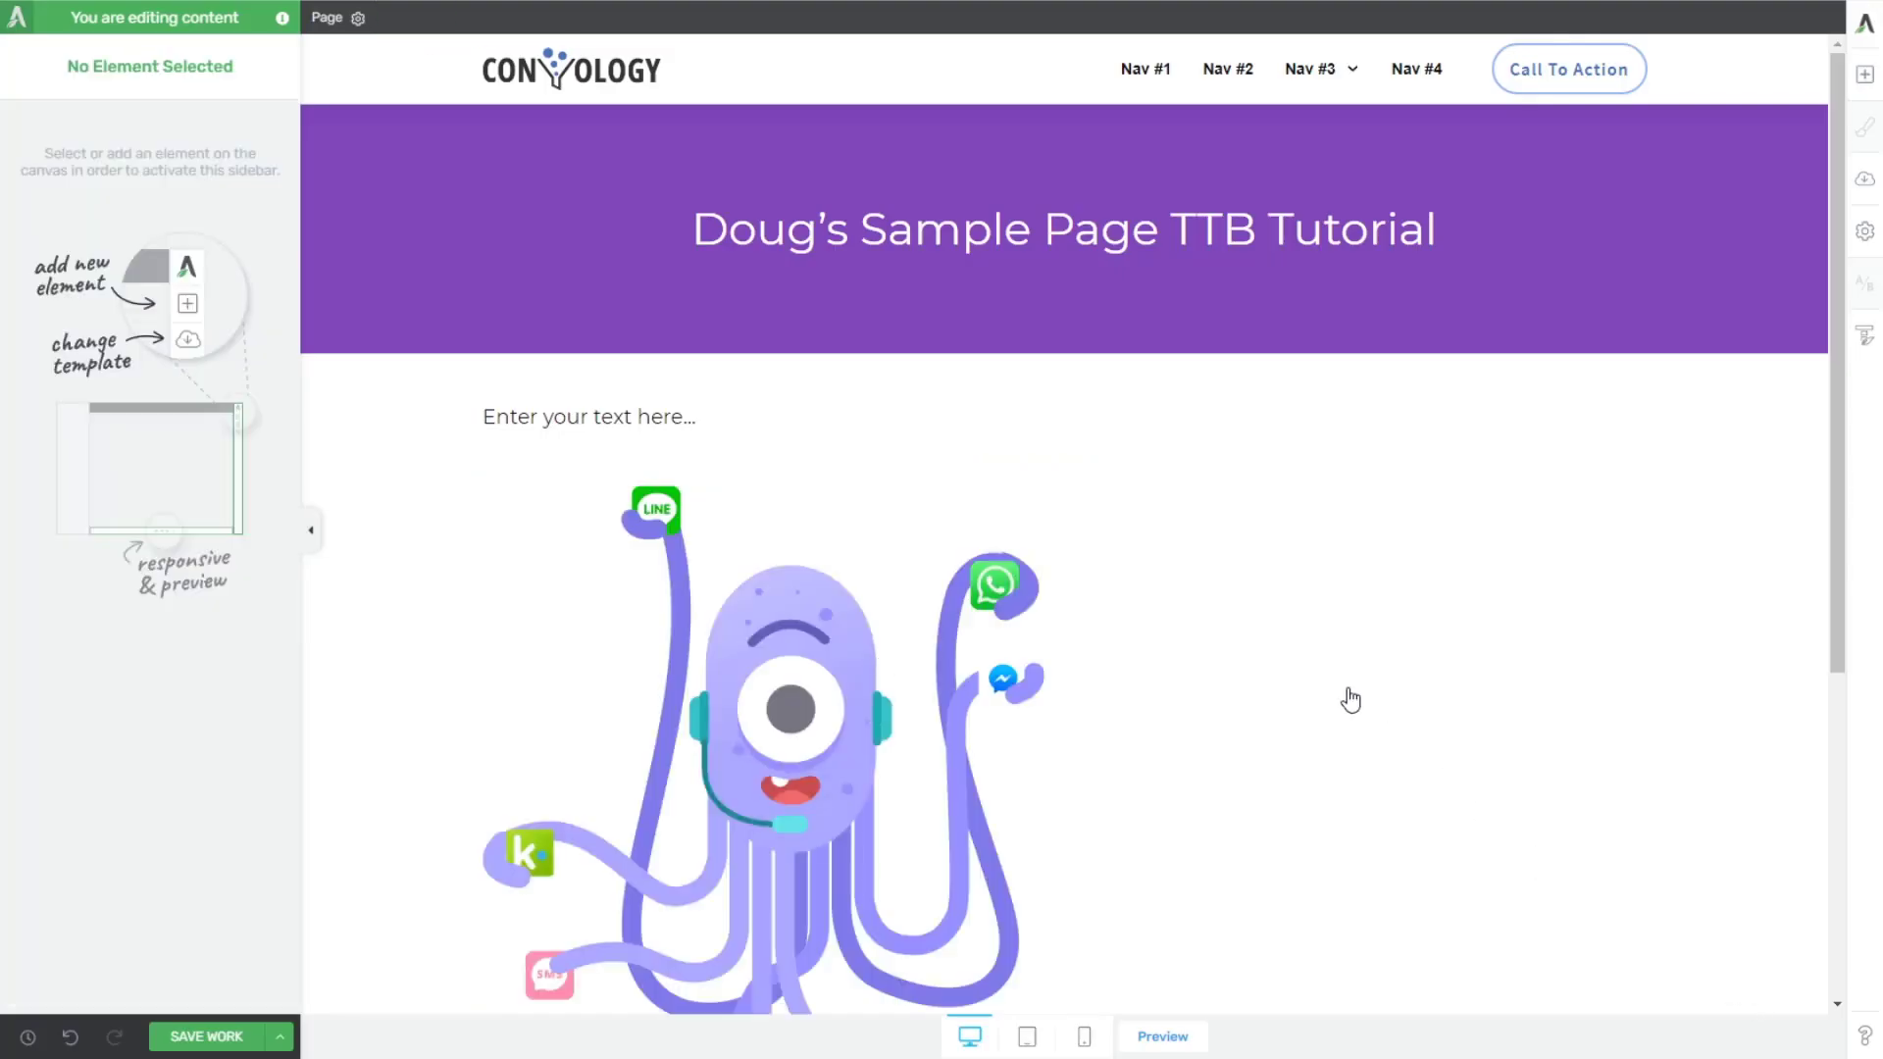
- Review the page layout from the title banner to the footer and save the page content
click(1351, 699)
scroll(1345, 698, down, 2)
scroll(1194, 686, up, 2)
scroll(571, 500, down, 5)
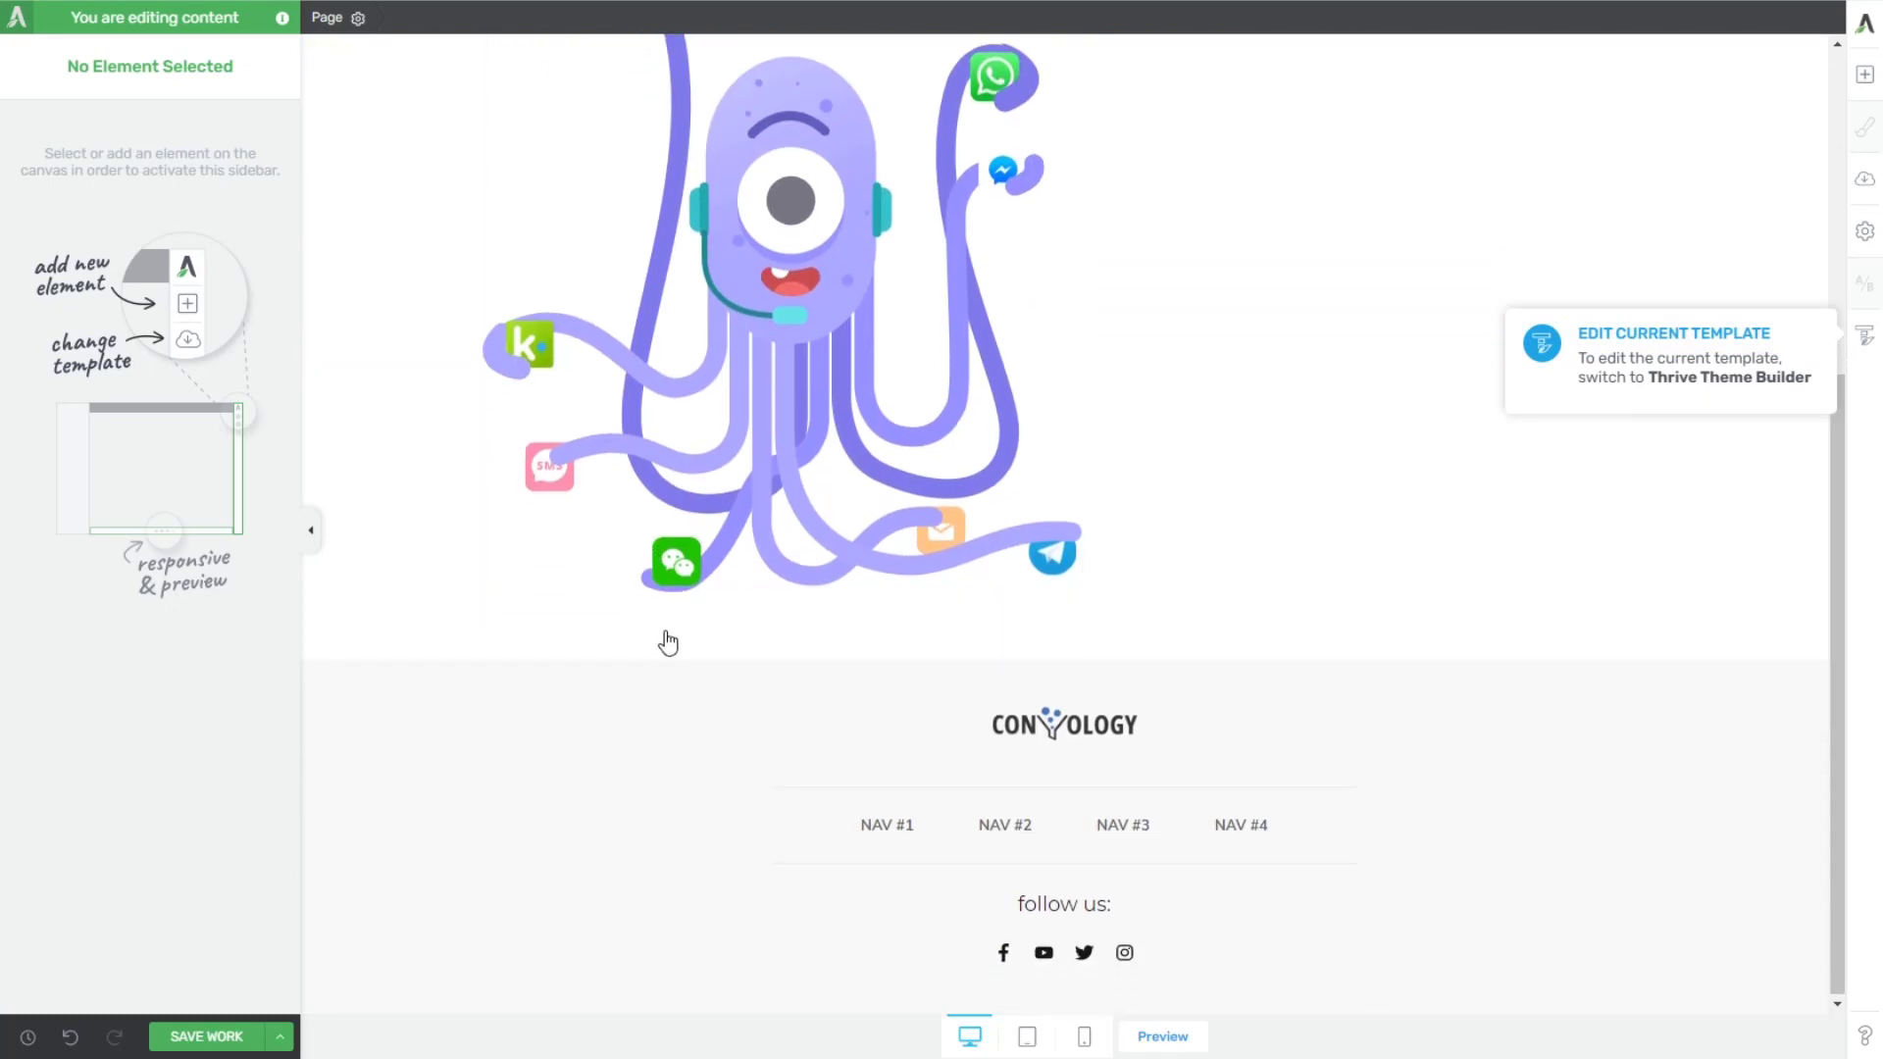
scroll(715, 656, up, 5)
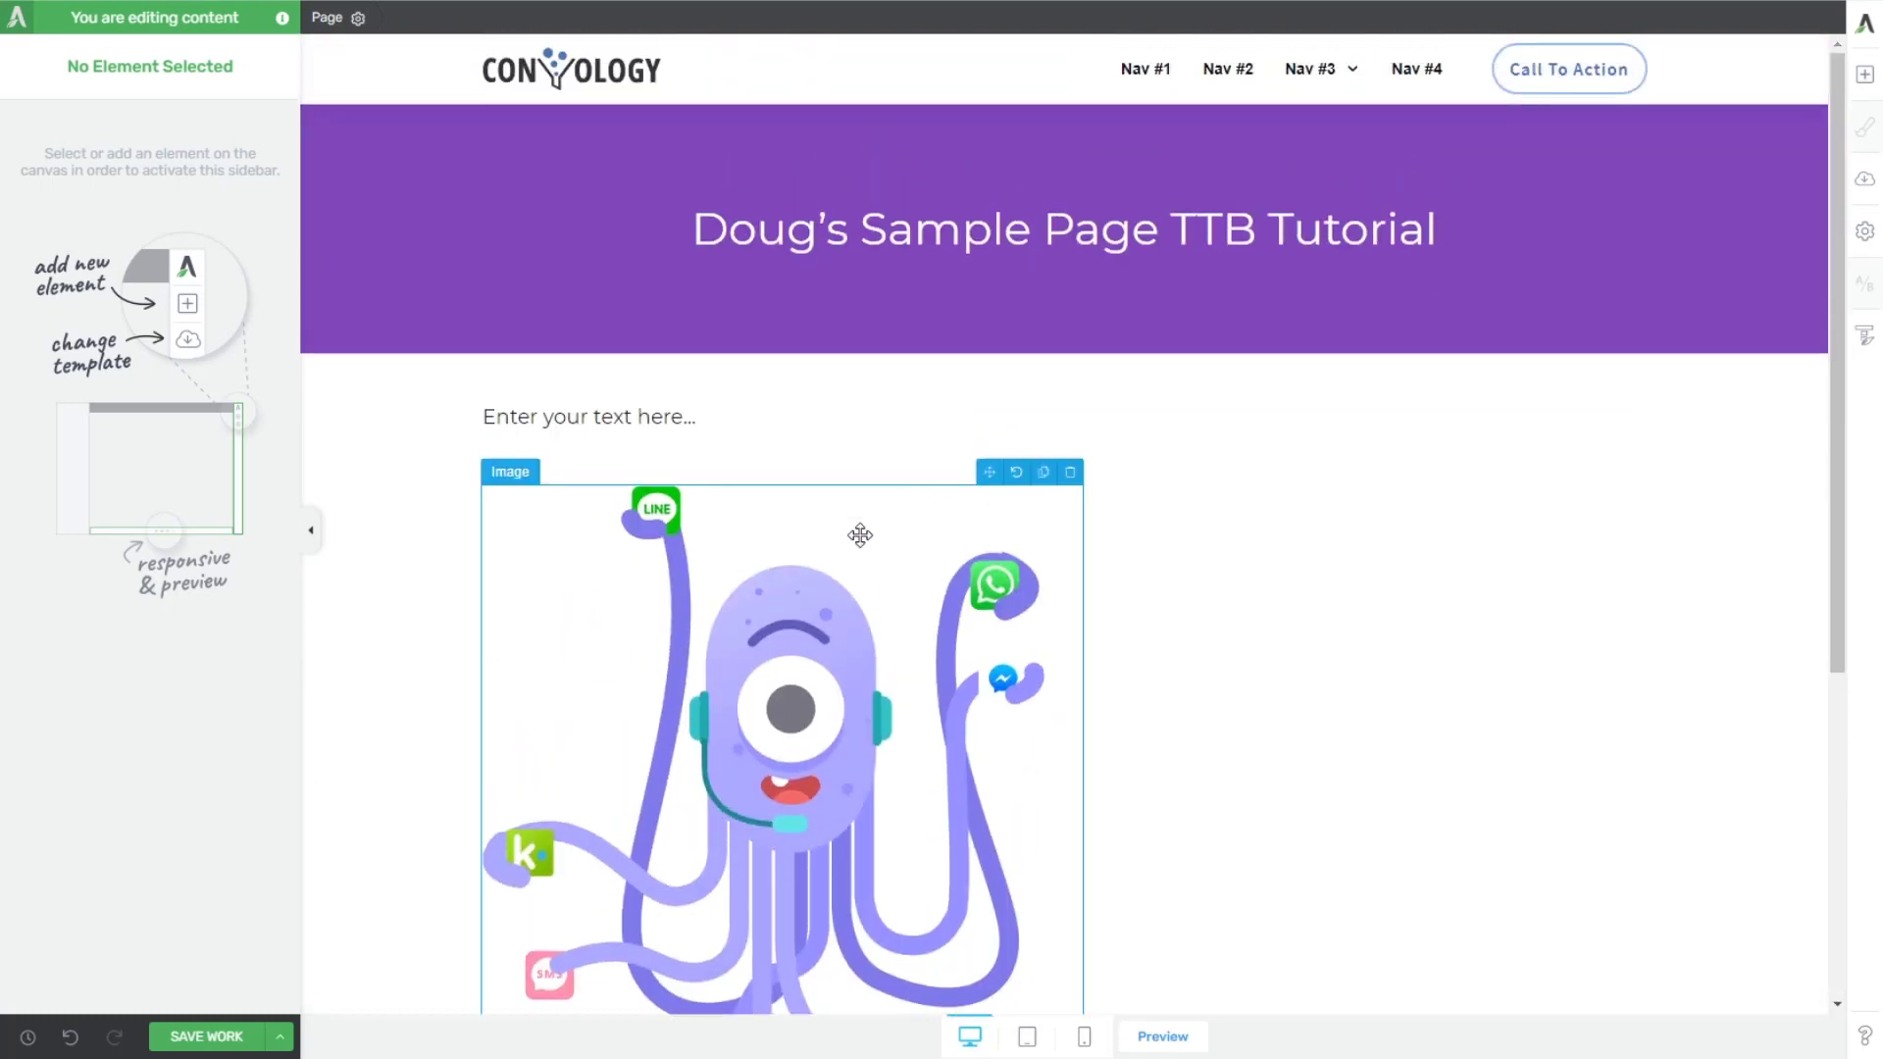
click(186, 1035)
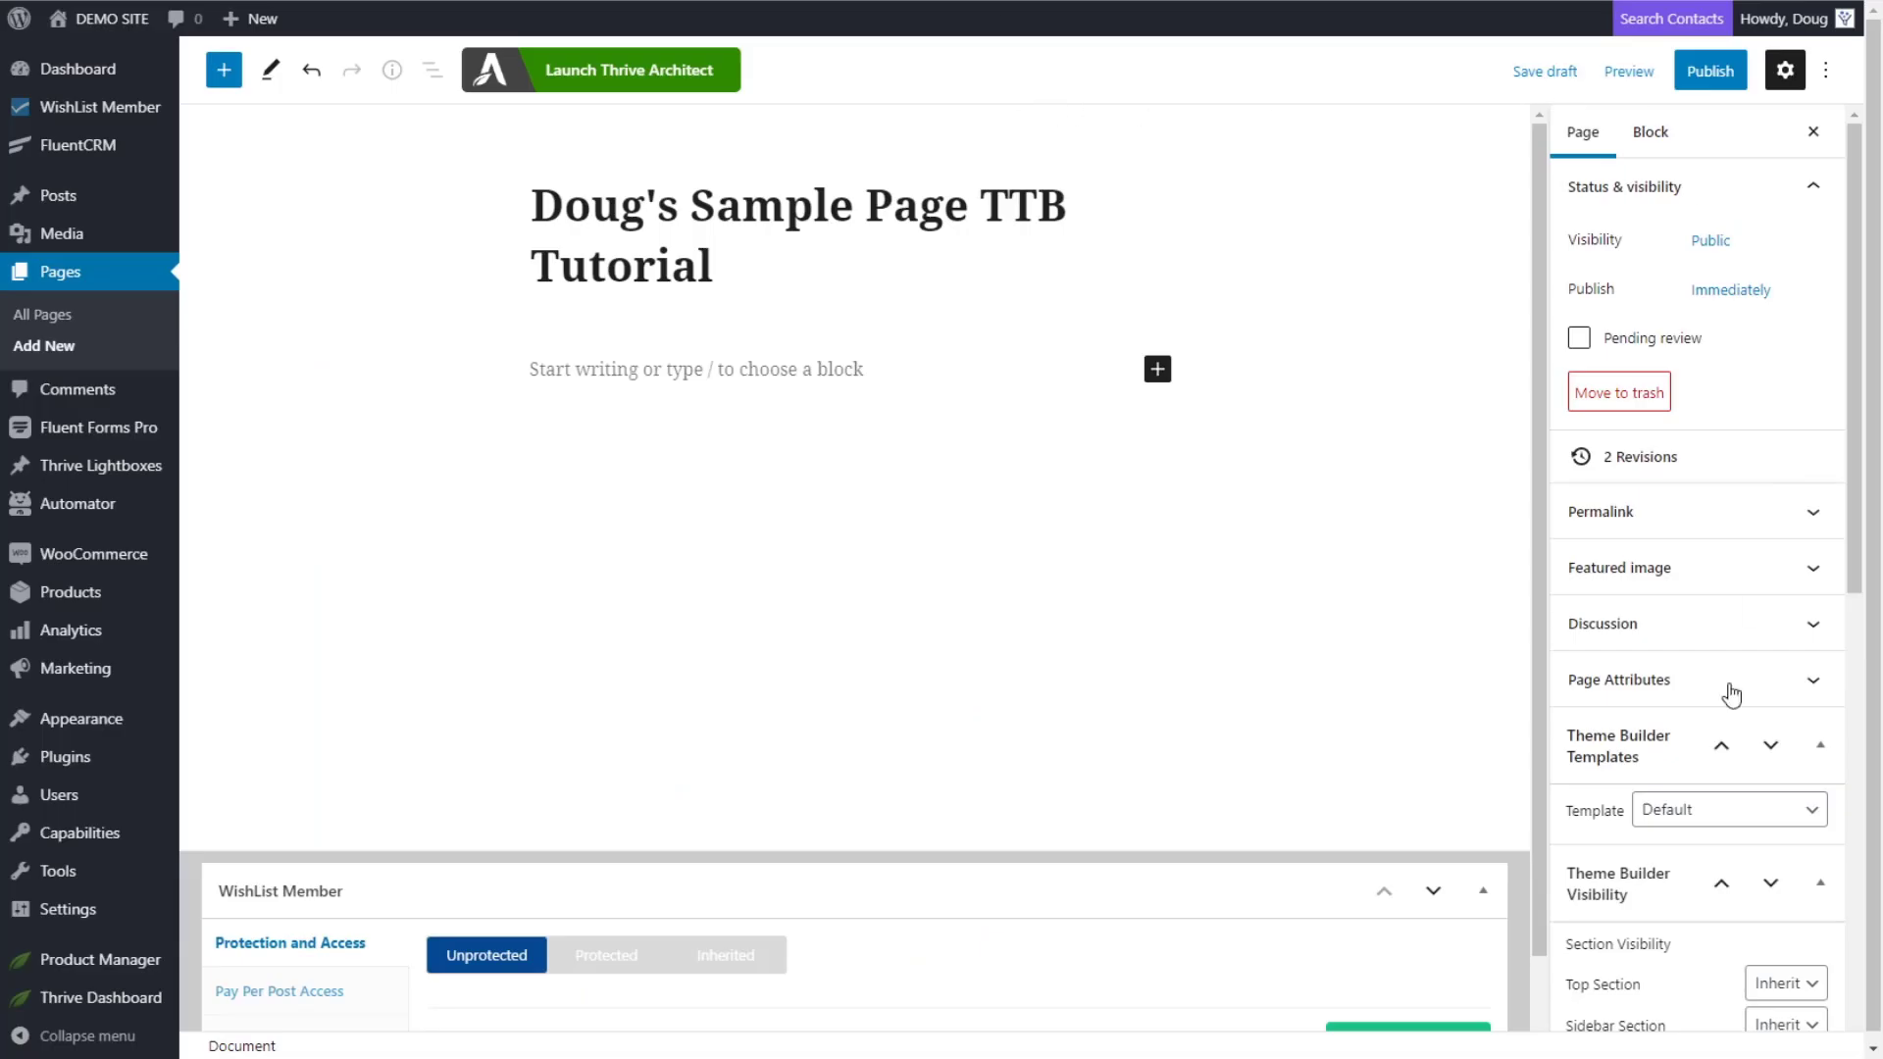
- Set the new page's Theme Builder template to Blank Page, save the draft, and open its preview from Thrive Architect
click(1672, 810)
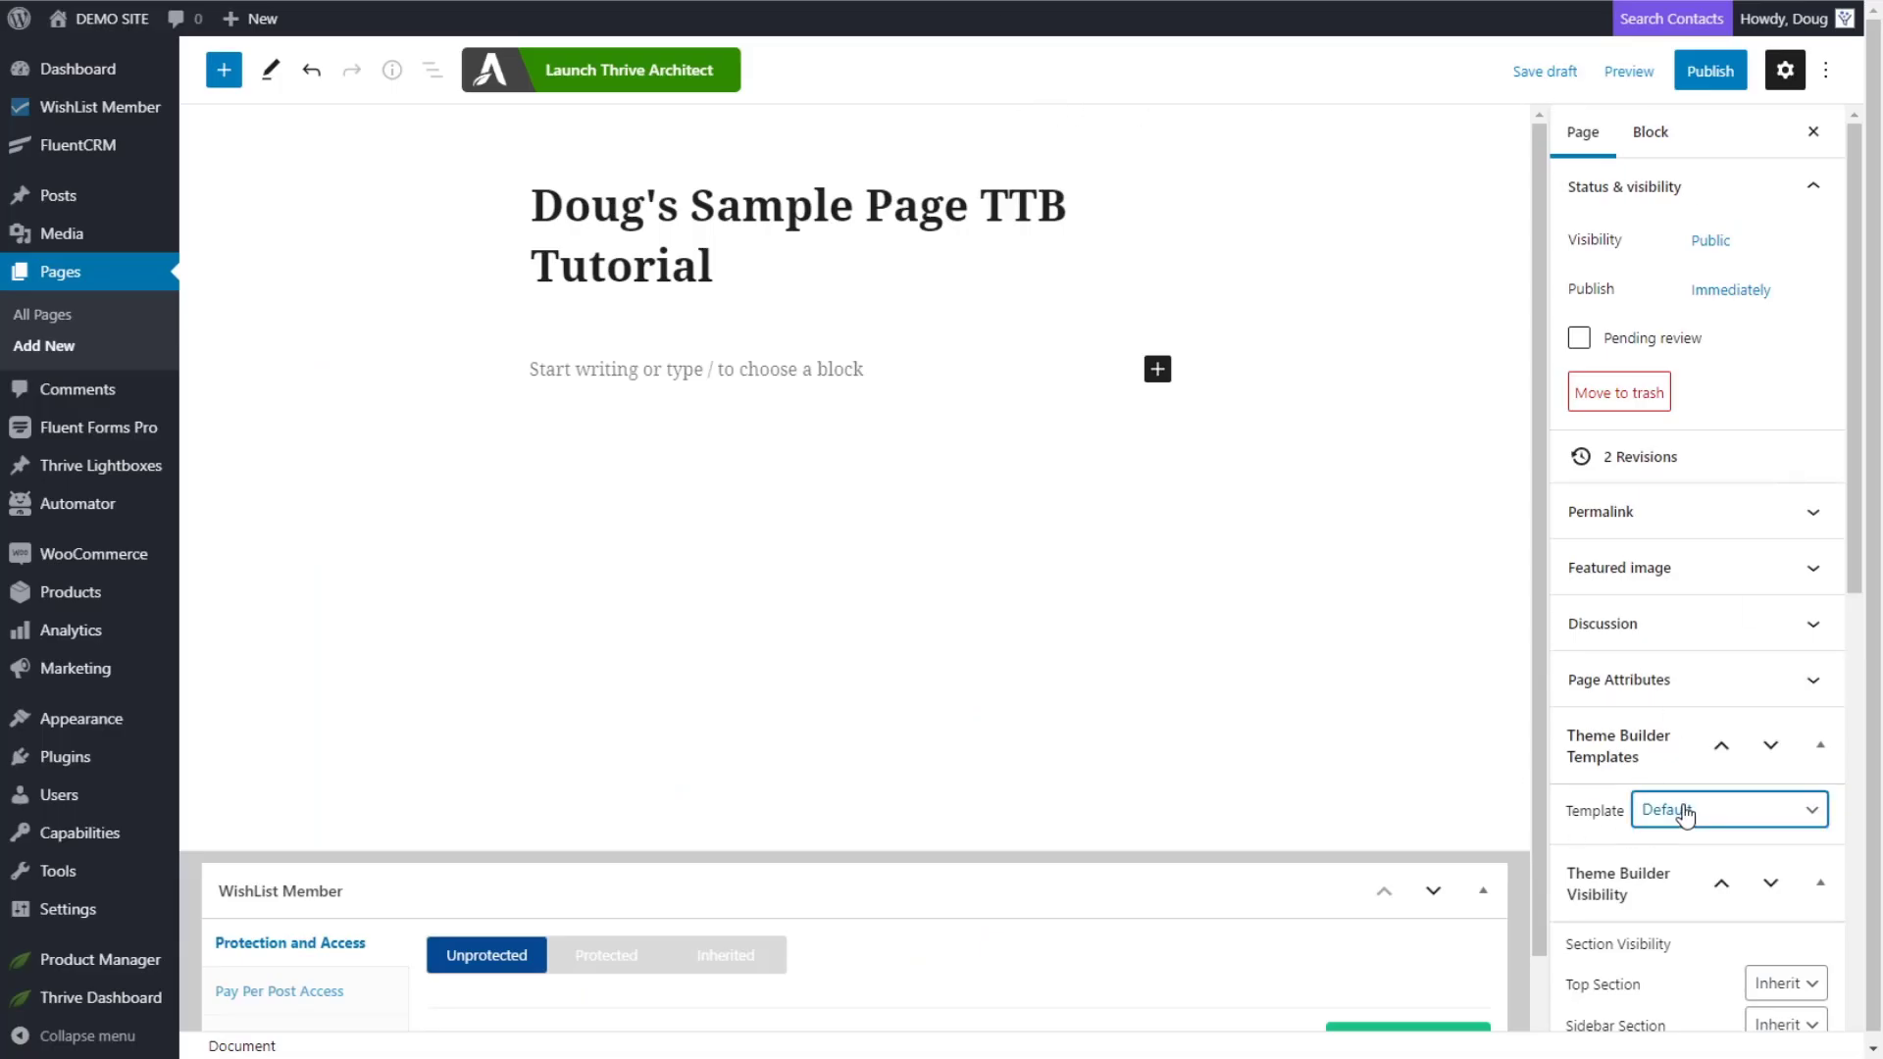
click(1699, 1047)
click(1543, 74)
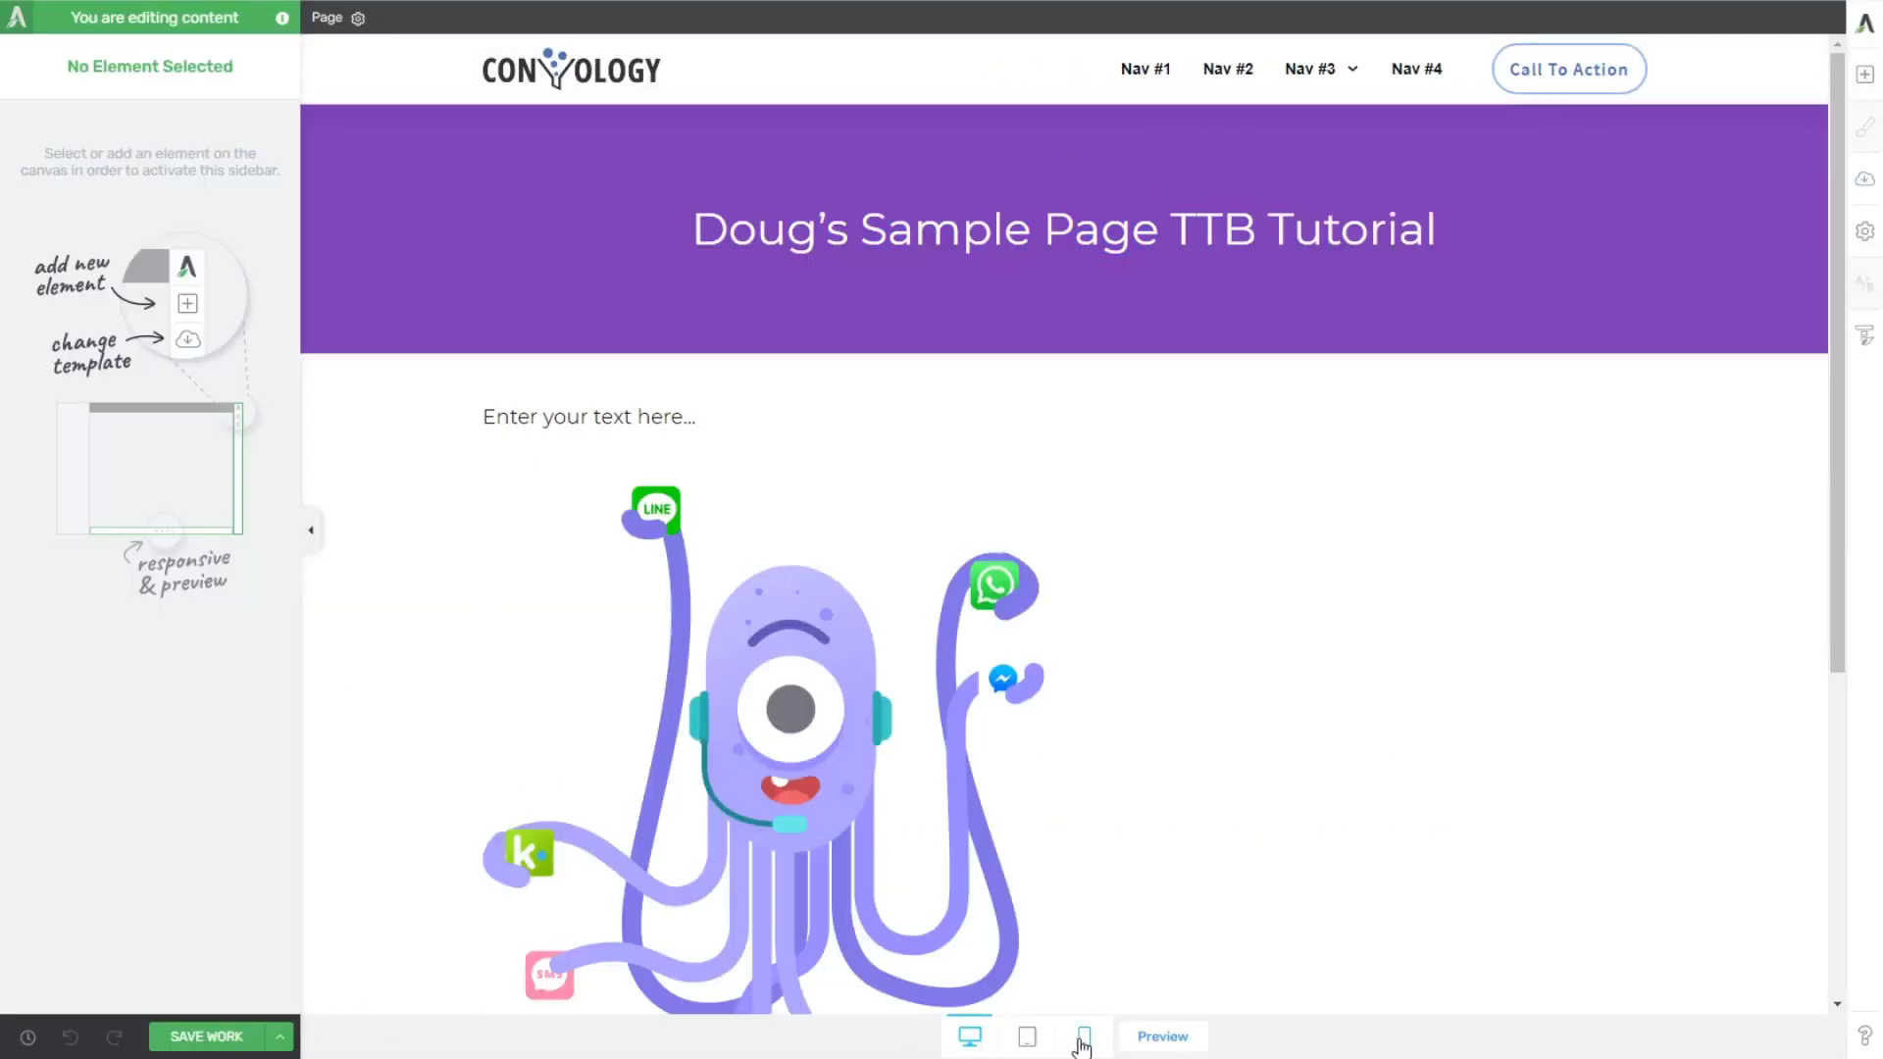
click(1137, 1041)
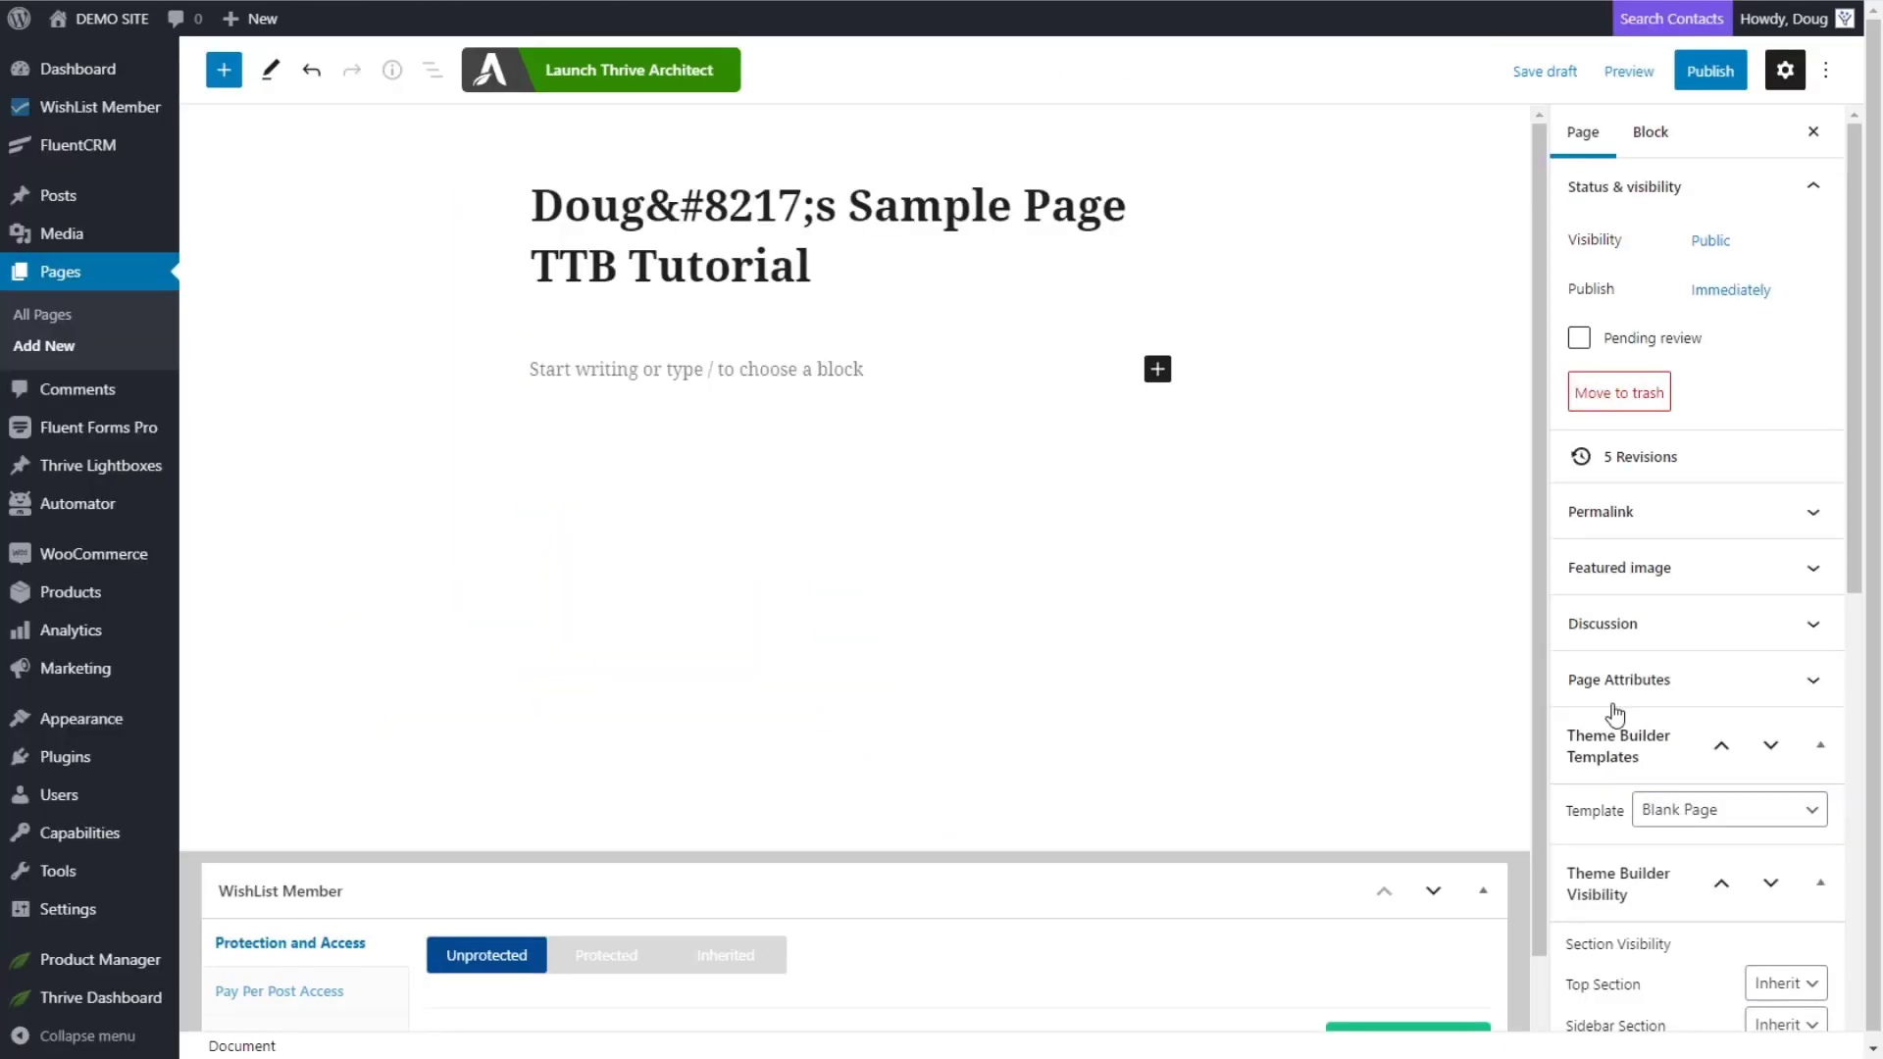
- Return the new page's Theme Builder template to Default, save the draft, and check the page preview
click(1662, 812)
click(1668, 849)
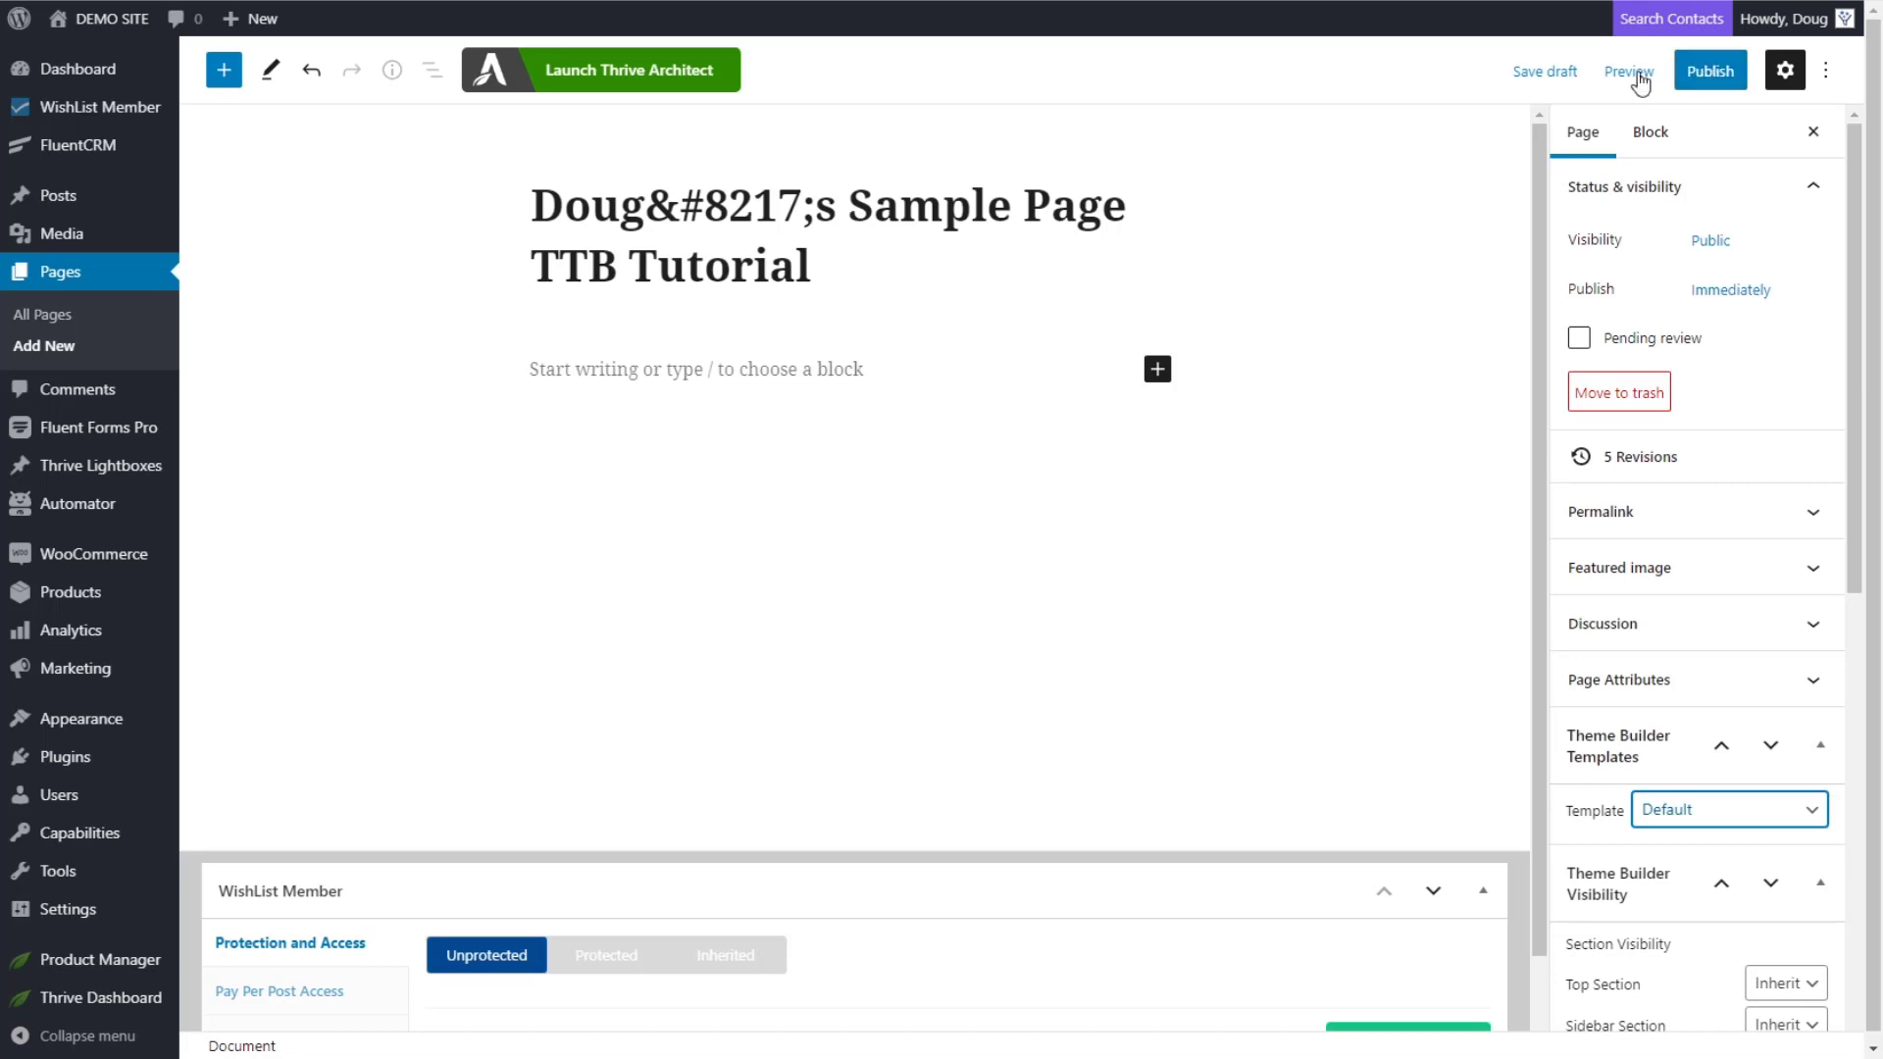
click(1544, 71)
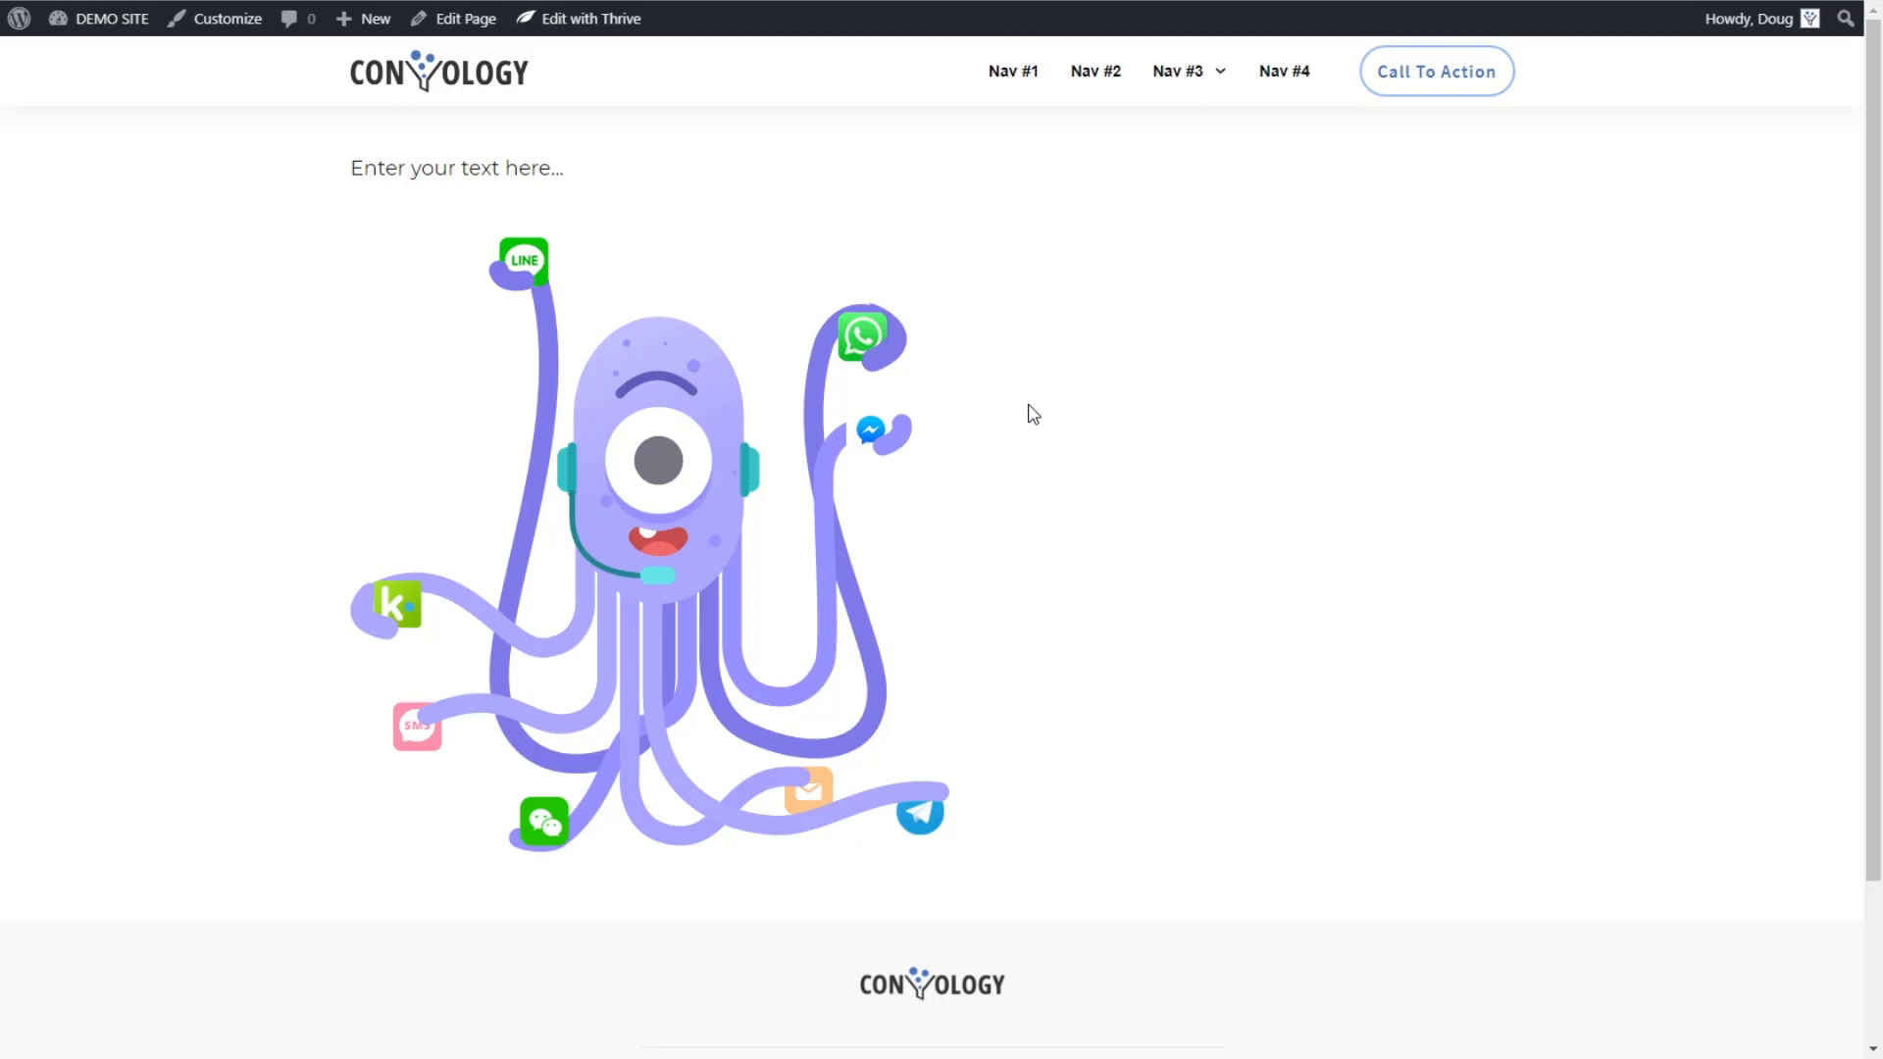
scroll(1034, 415, up, 3)
scroll(1065, 484, down, 2)
scroll(1068, 496, up, 2)
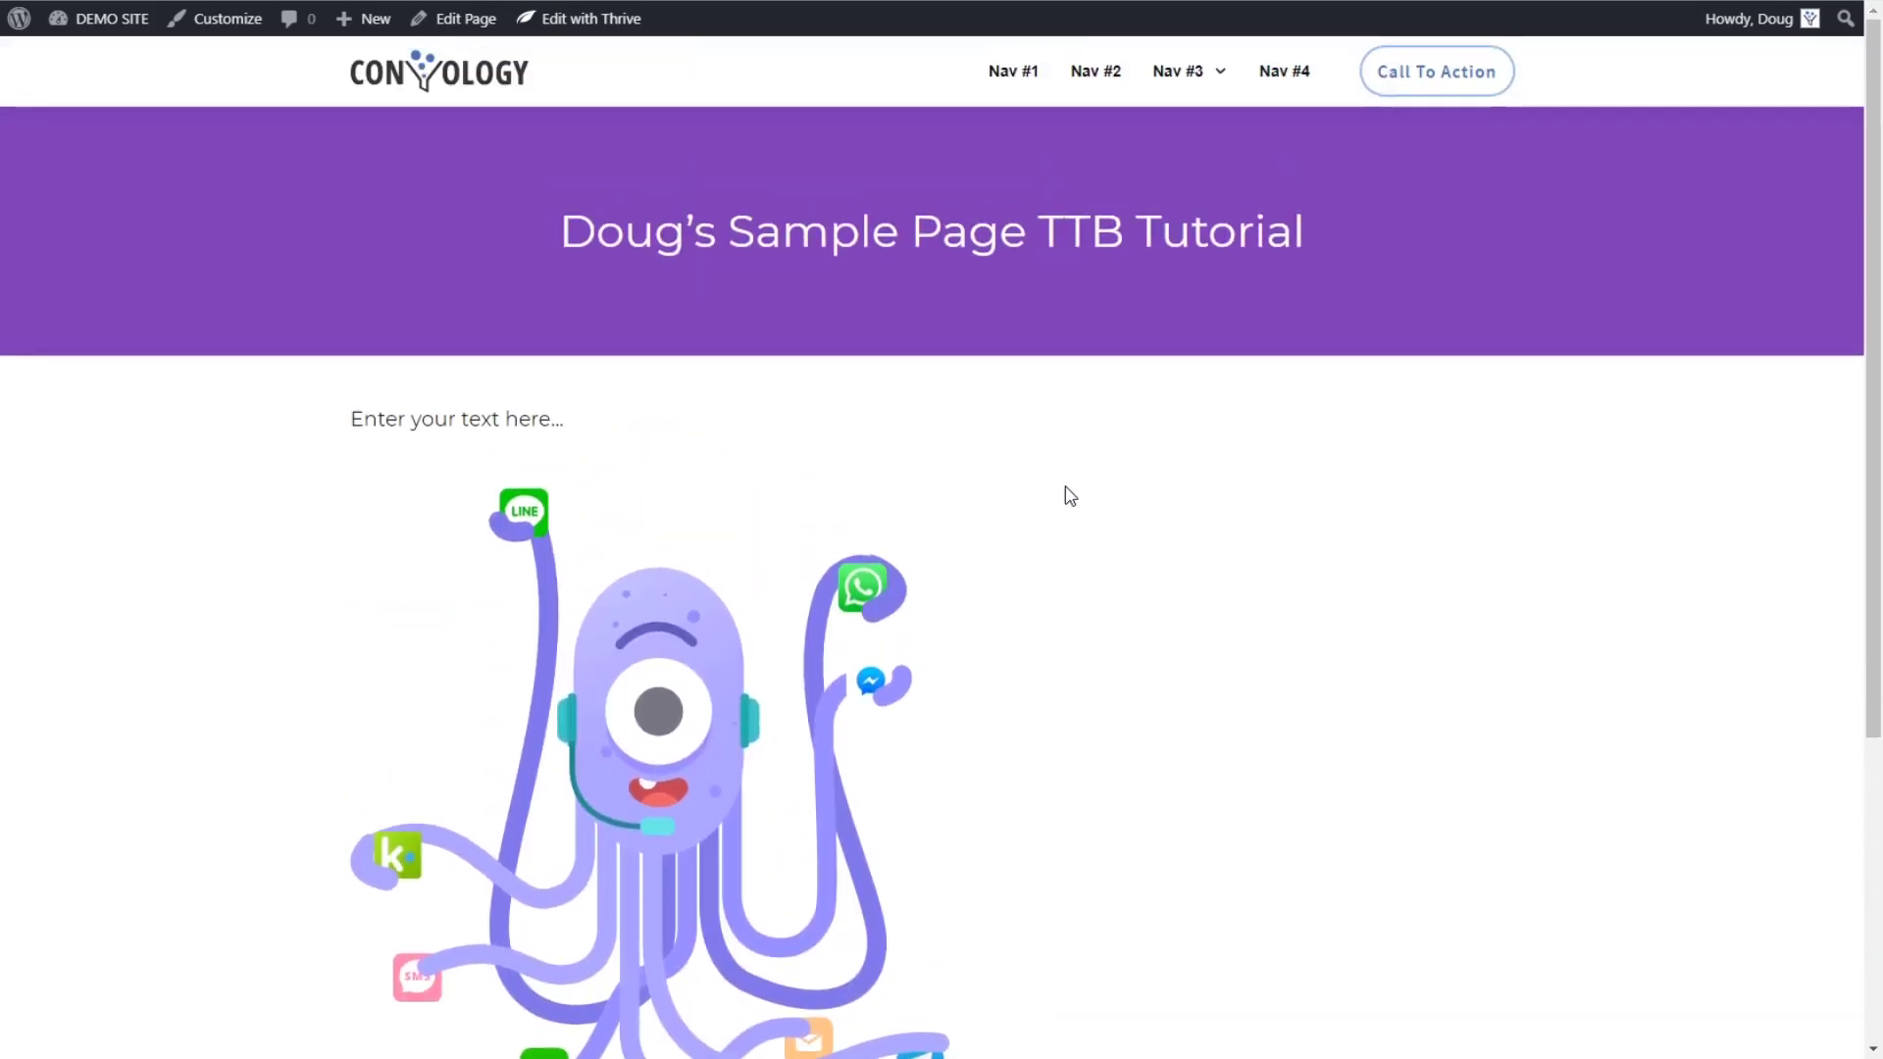
scroll(869, 655, down, 2)
scroll(907, 442, up, 2)
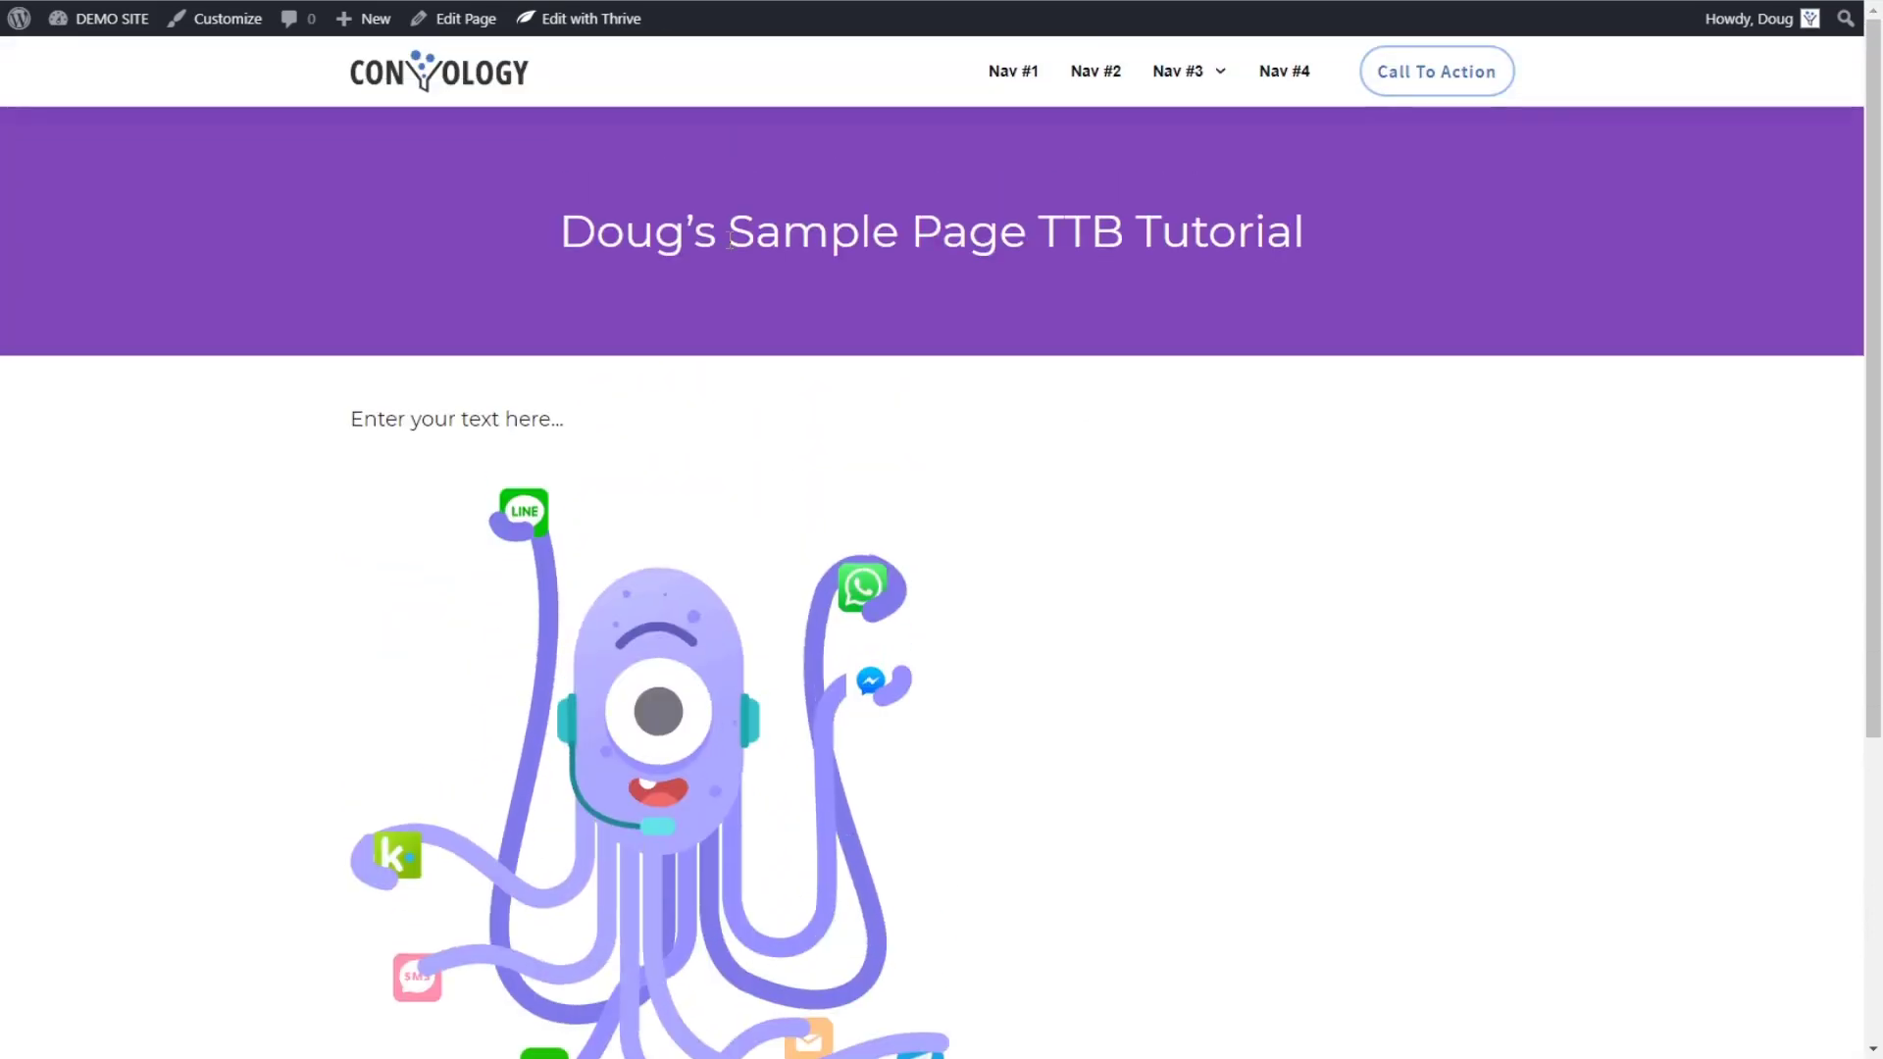
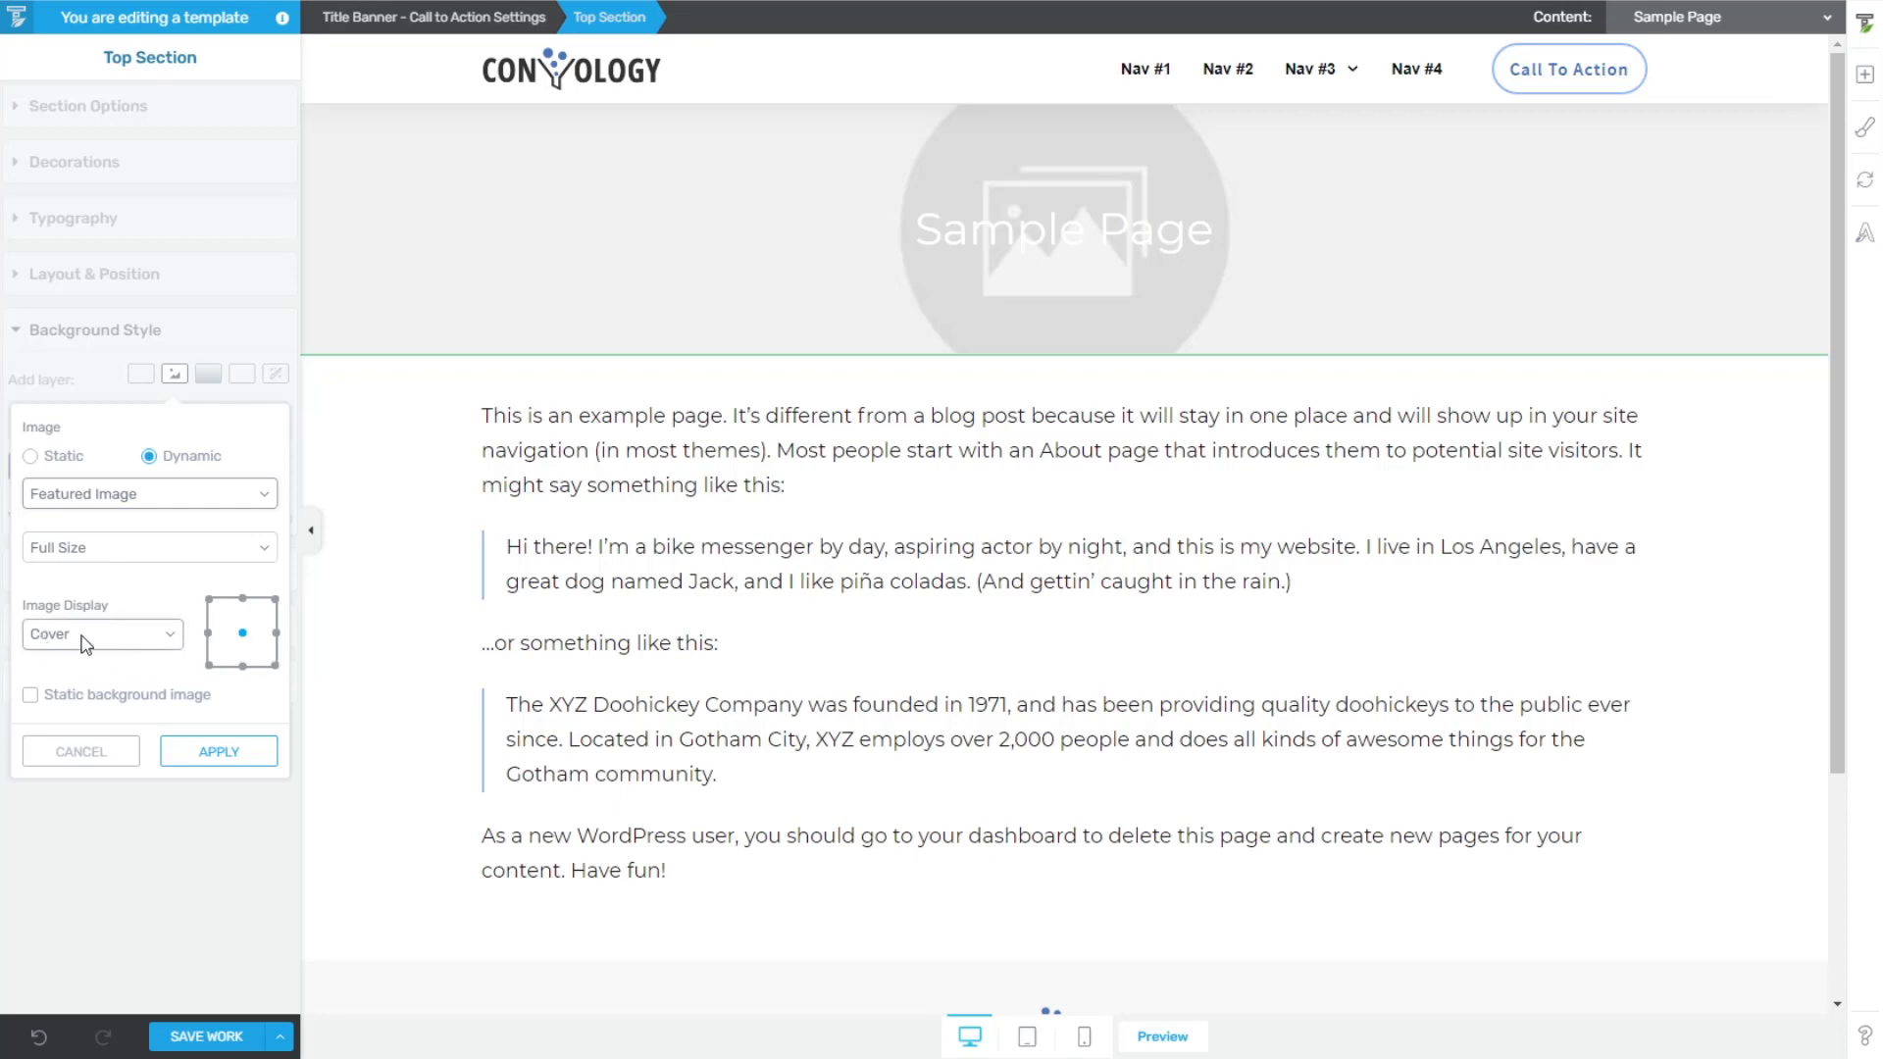
- Apply the dynamic Featured Image at Full Size with Cover display as the top section's background in the page template
click(219, 751)
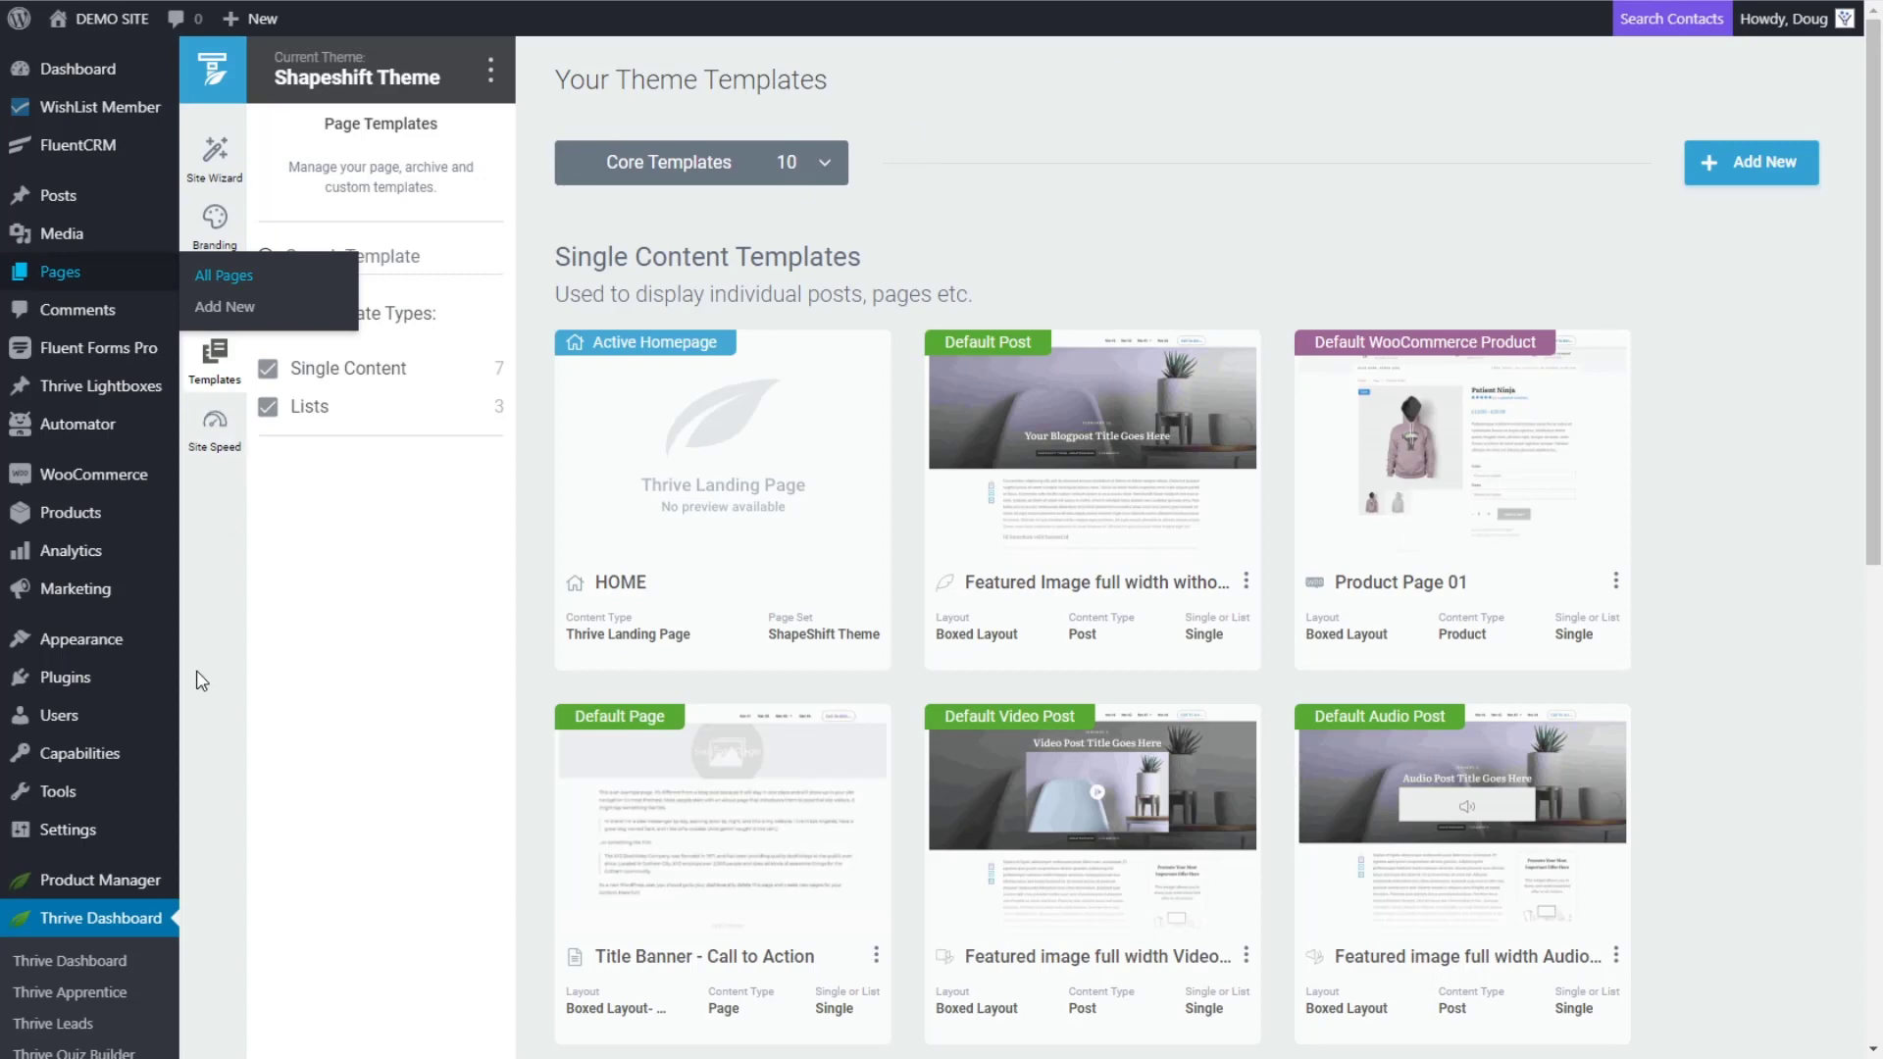
- Search the site's pages for "sample" and open the published Sample Page for editing
click(65, 278)
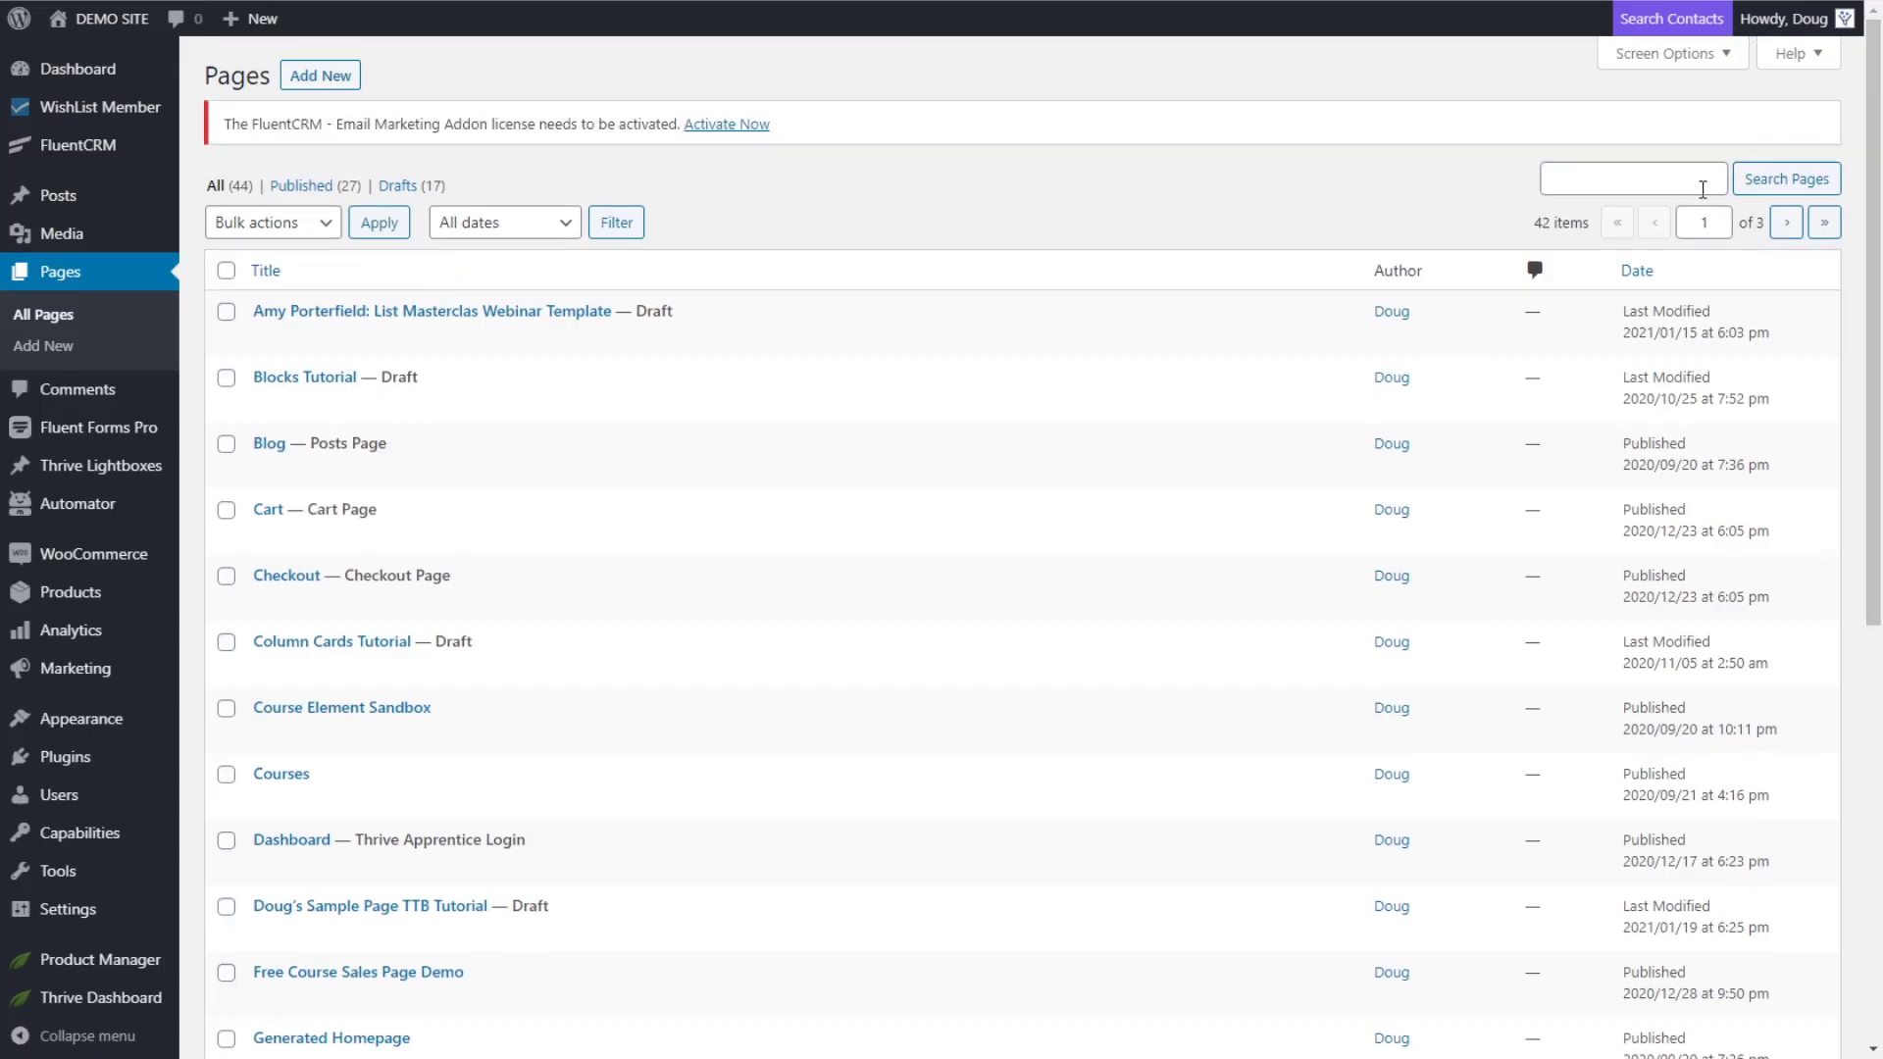
click(1700, 181)
text(sample)
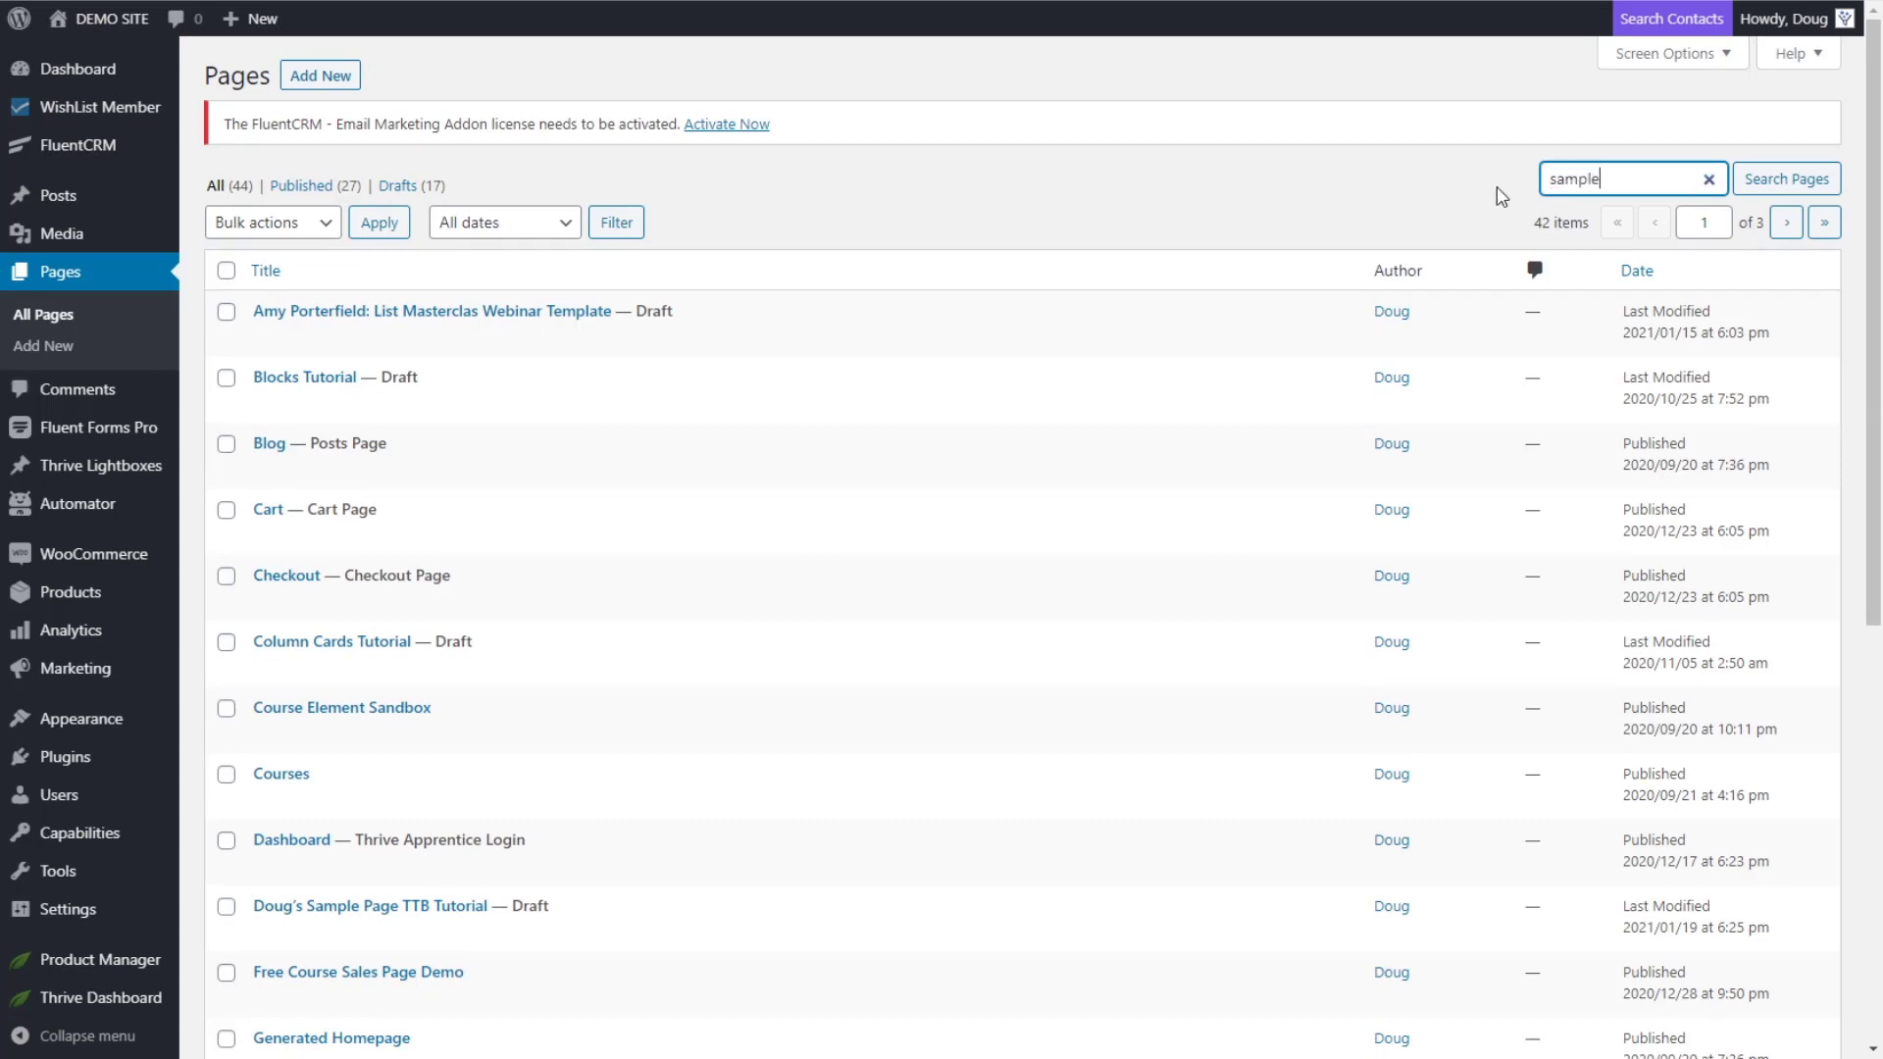
key(Return)
mouse_move(303, 389)
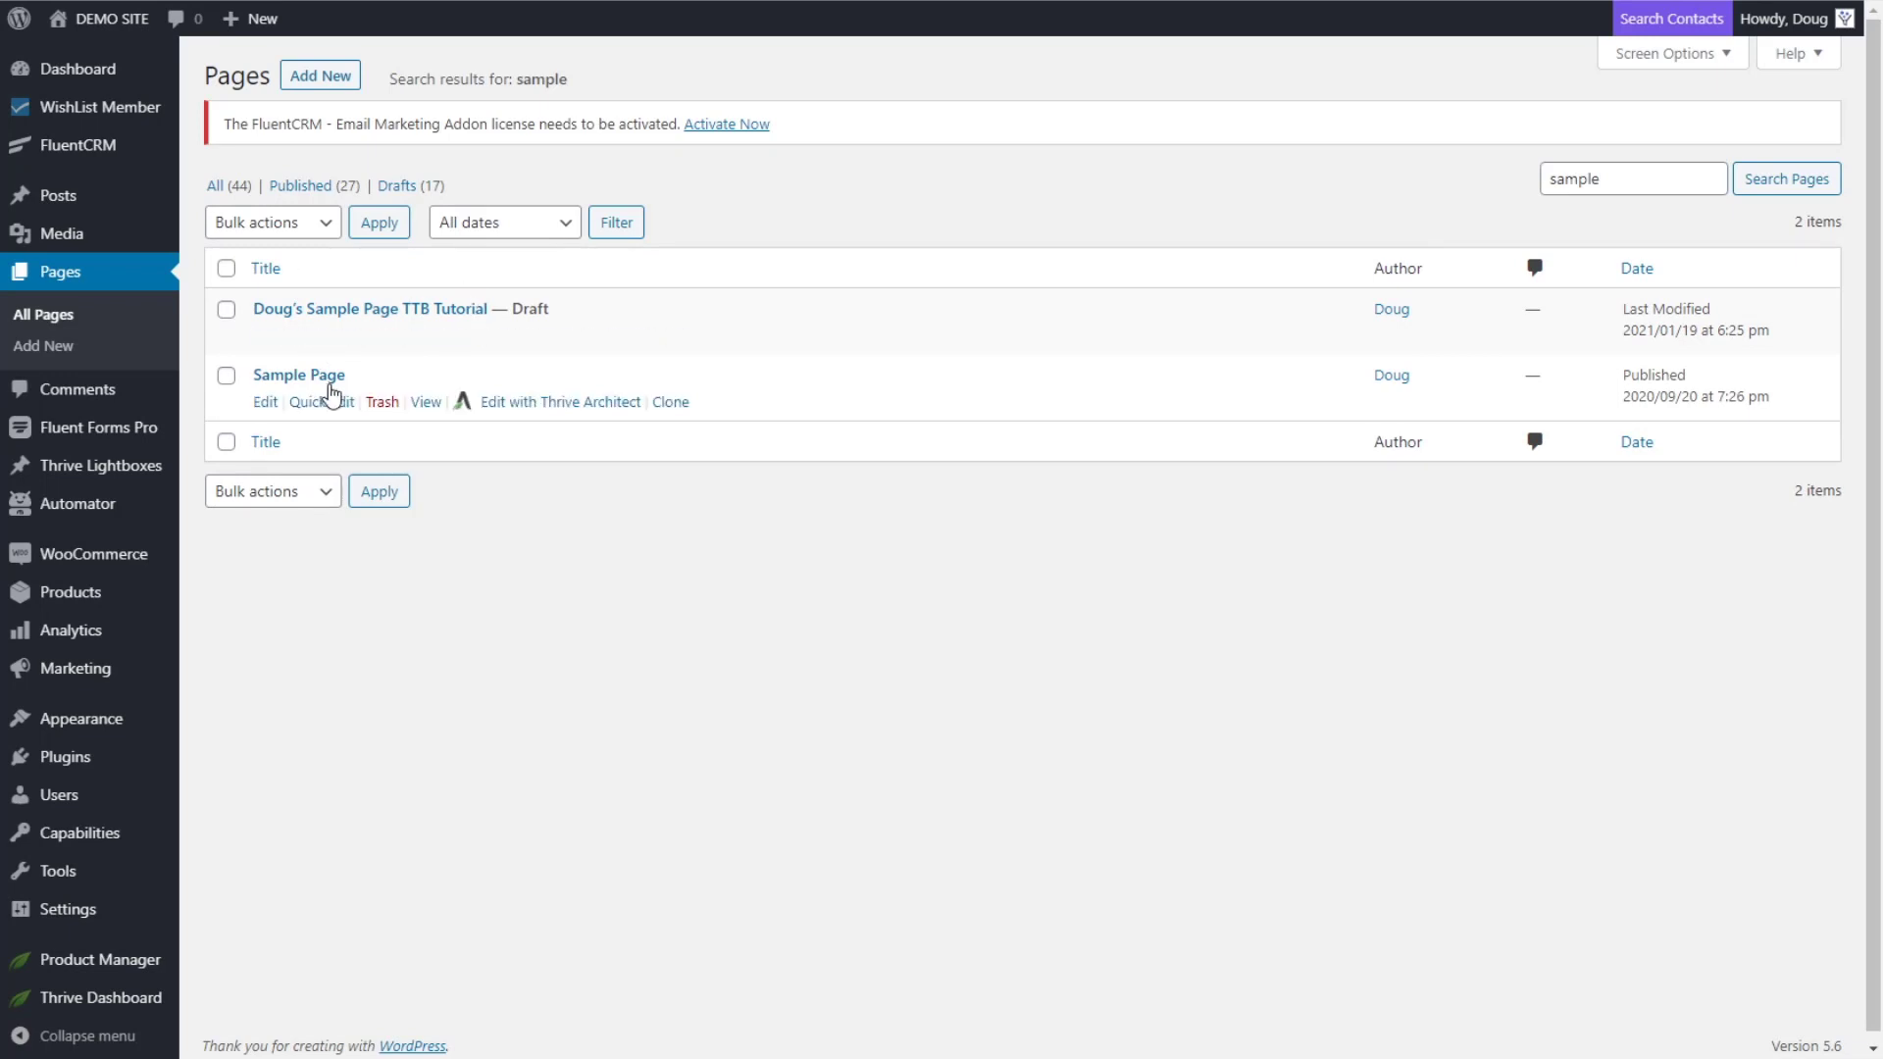
click(266, 403)
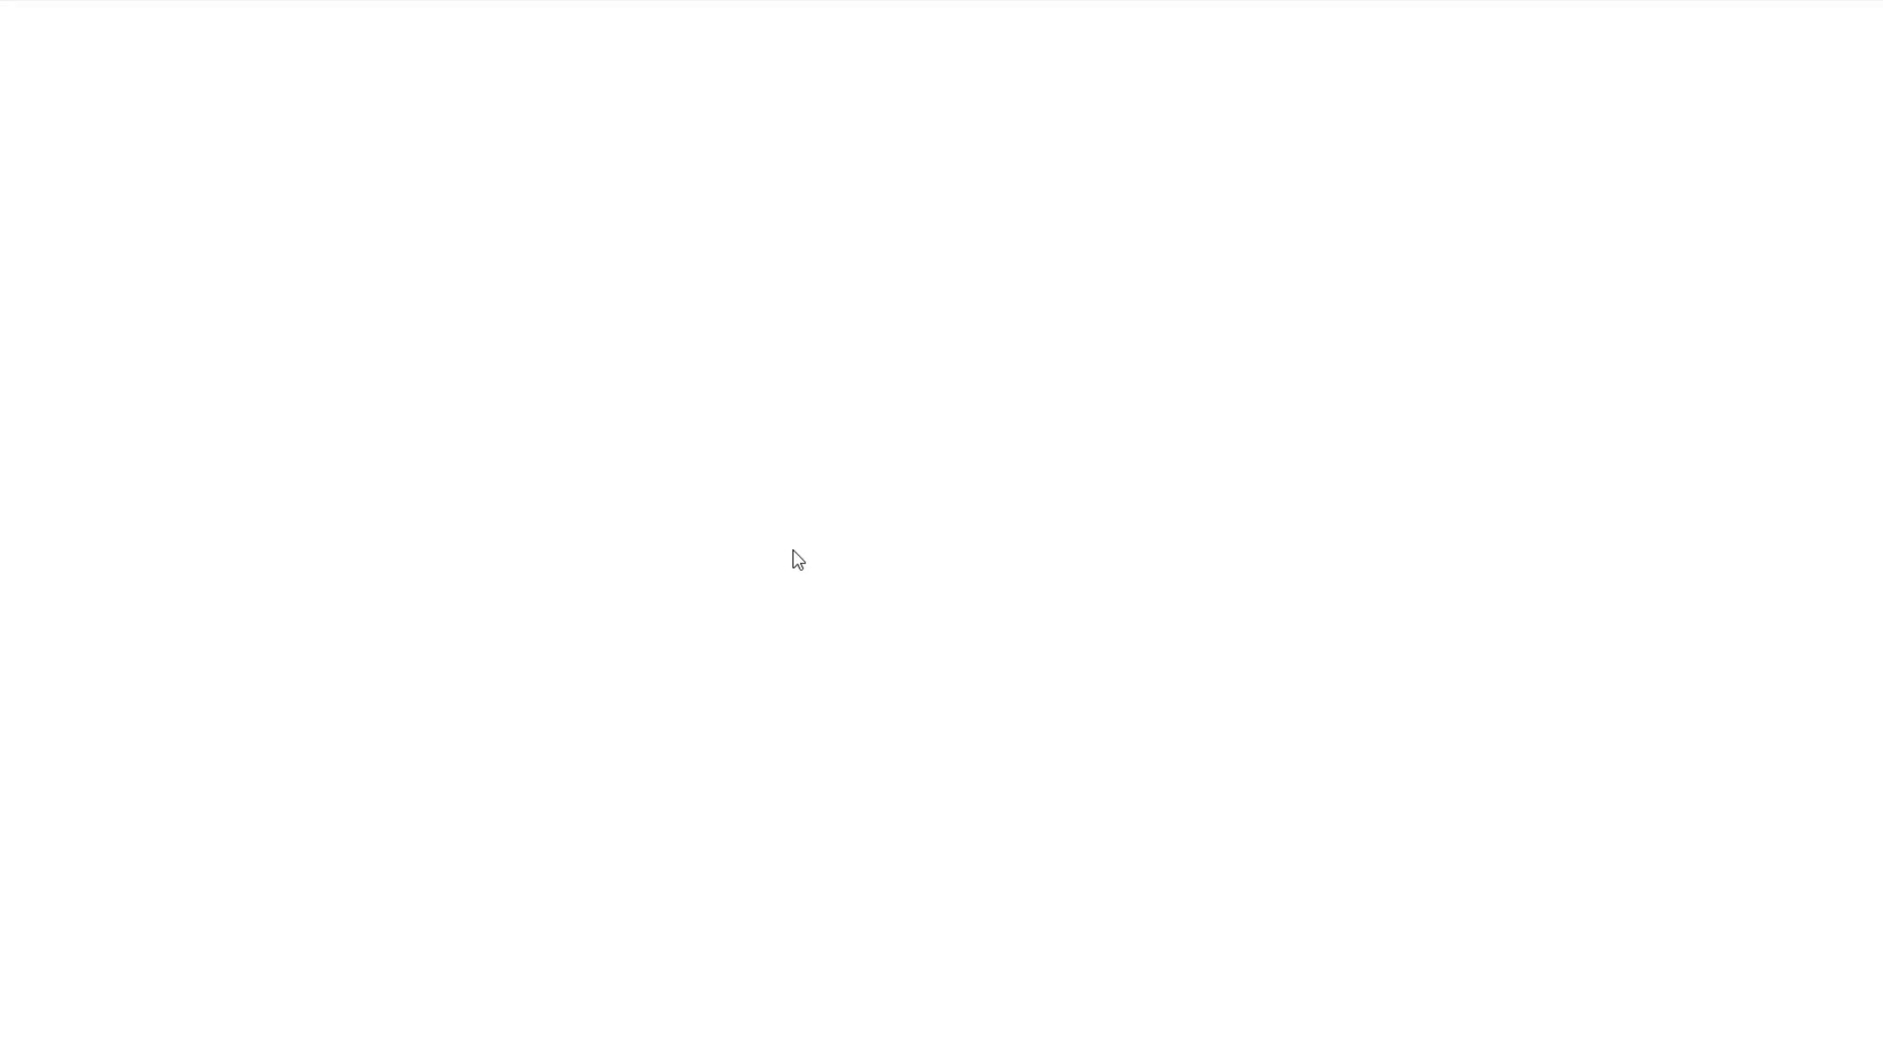
- Set calendar-works.jpg as Sample Page's featured image, update the page, and check the title banner on the live page
scroll(1089, 834, up, 3)
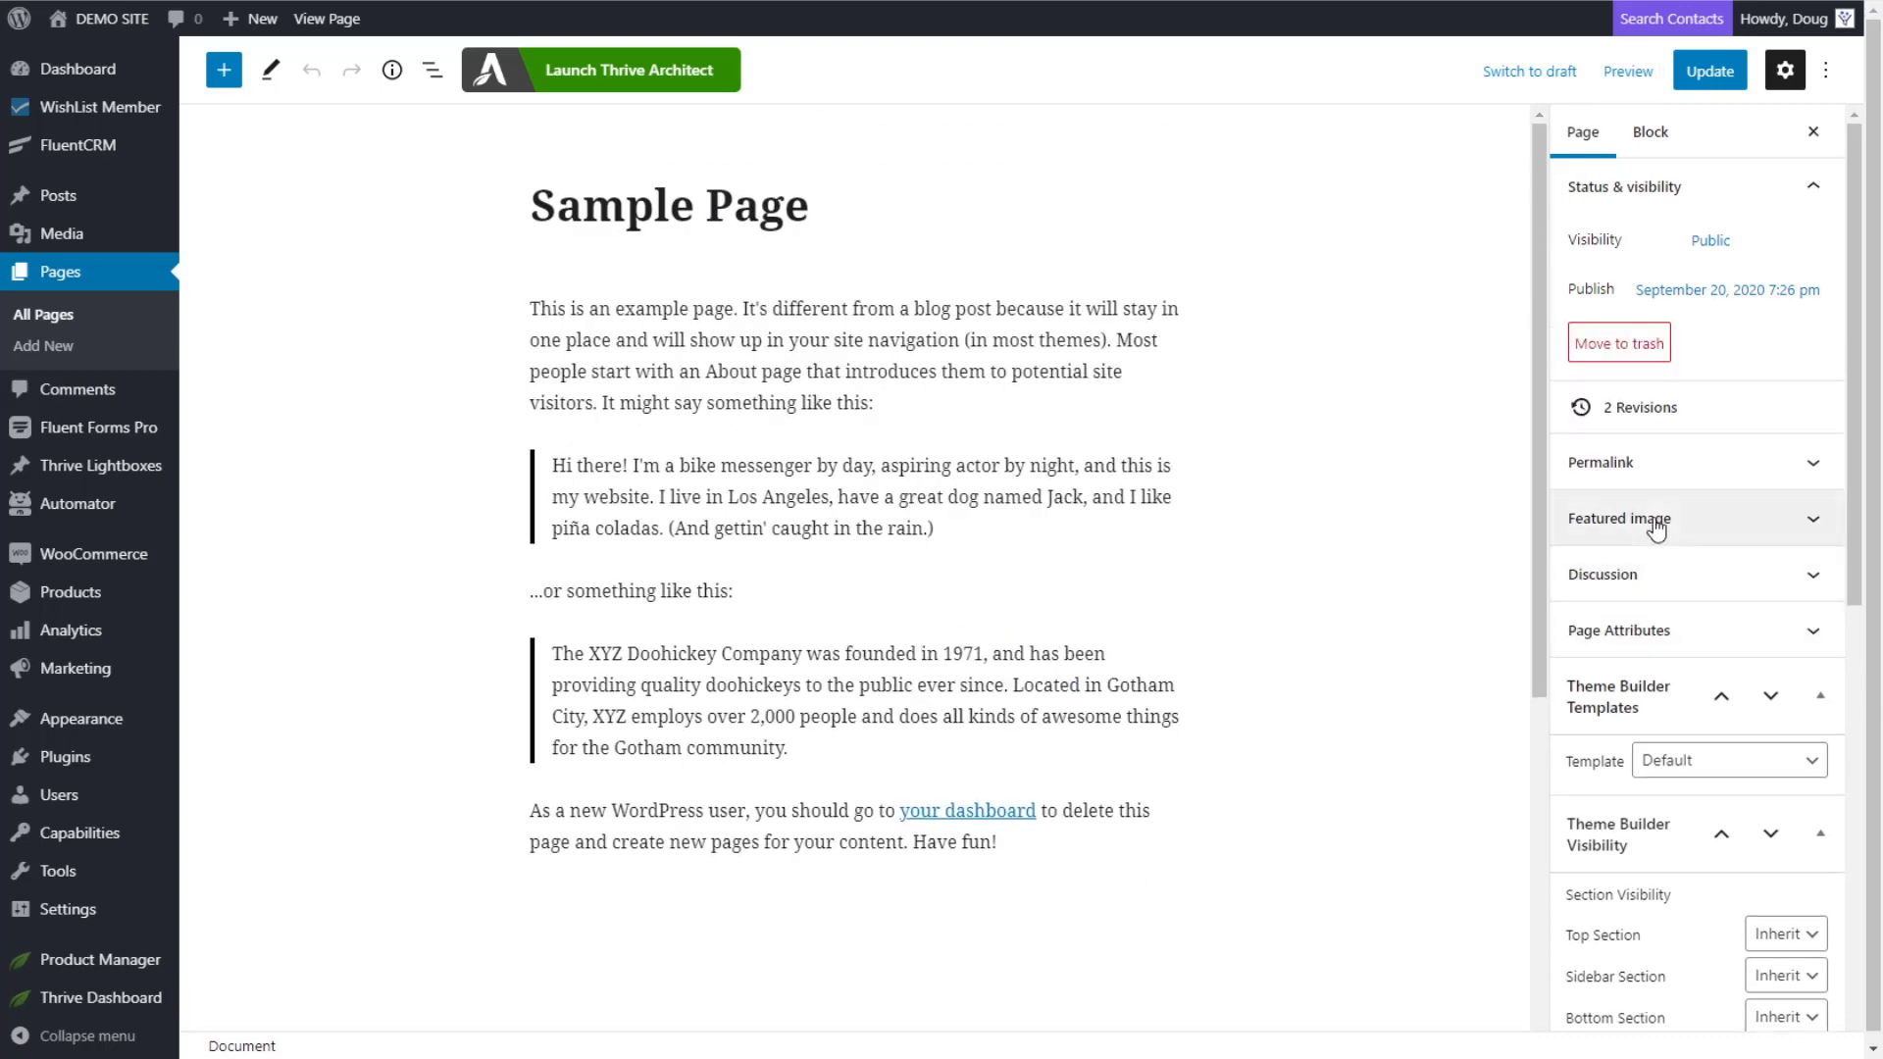
click(1665, 520)
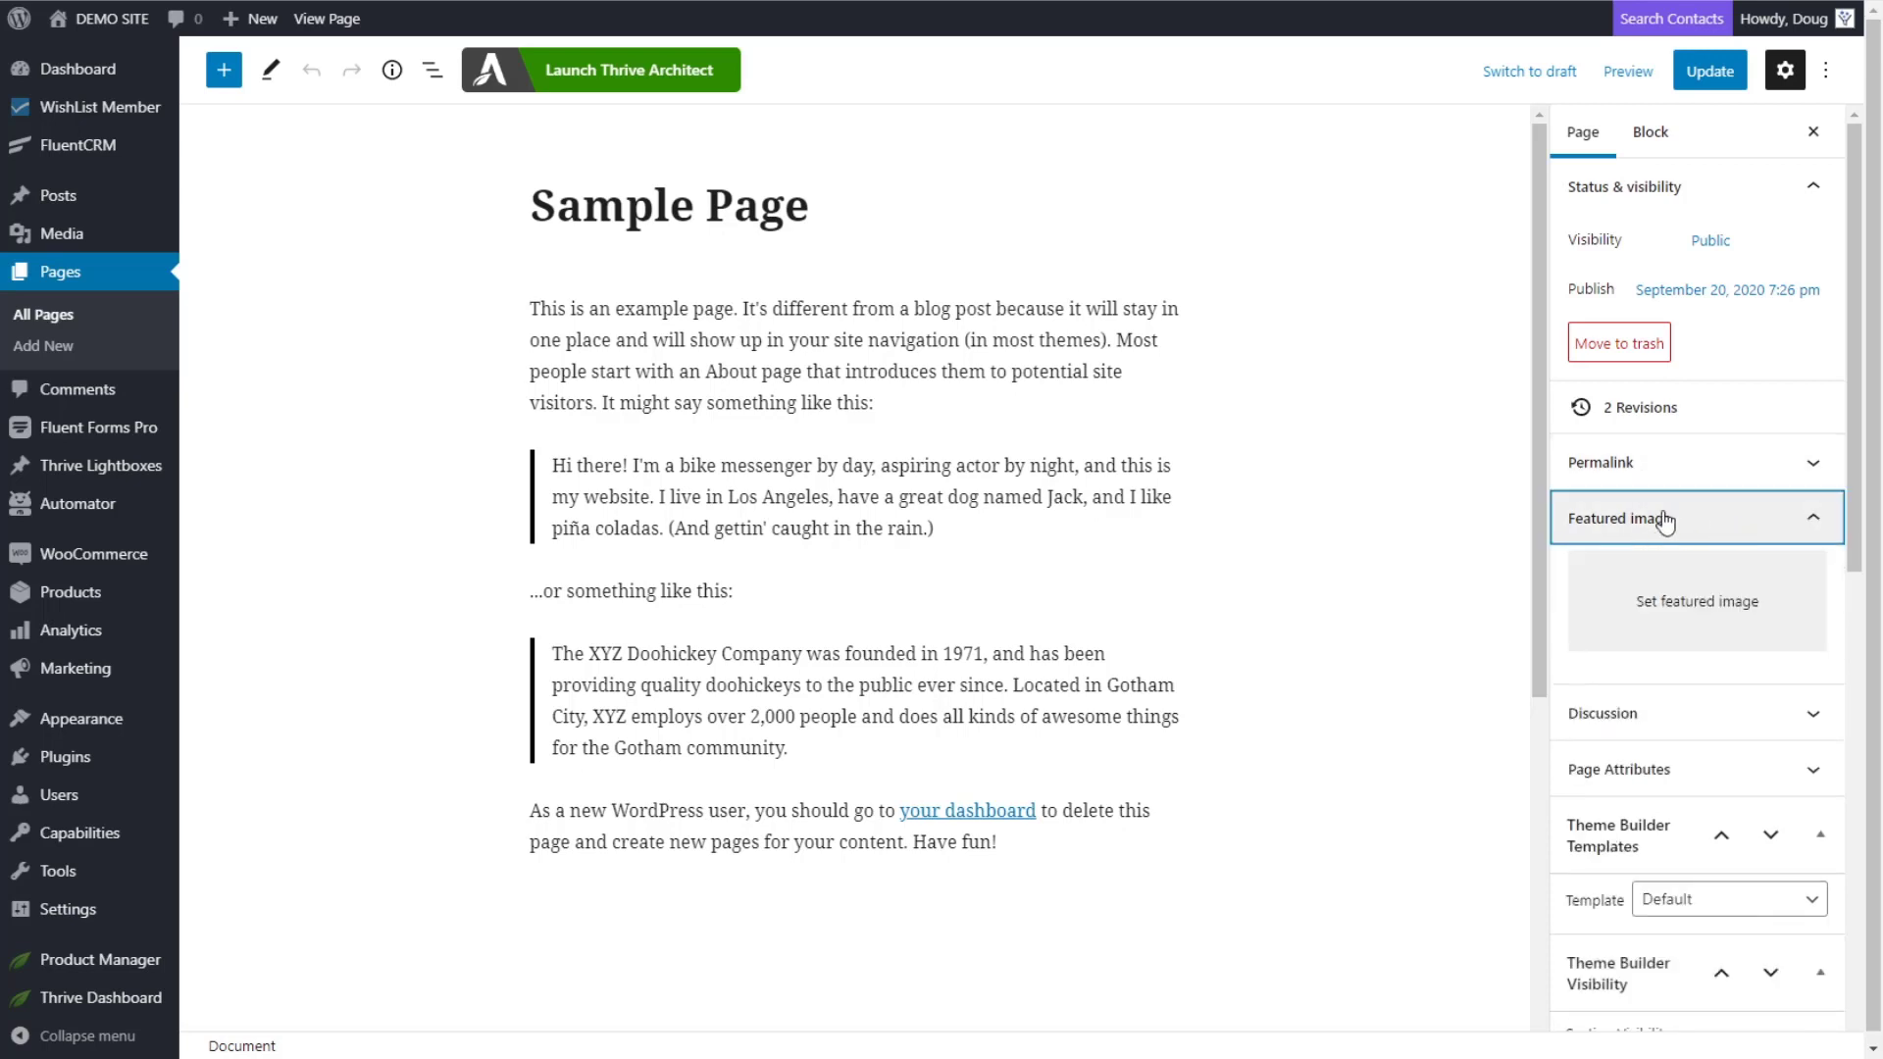
click(1689, 600)
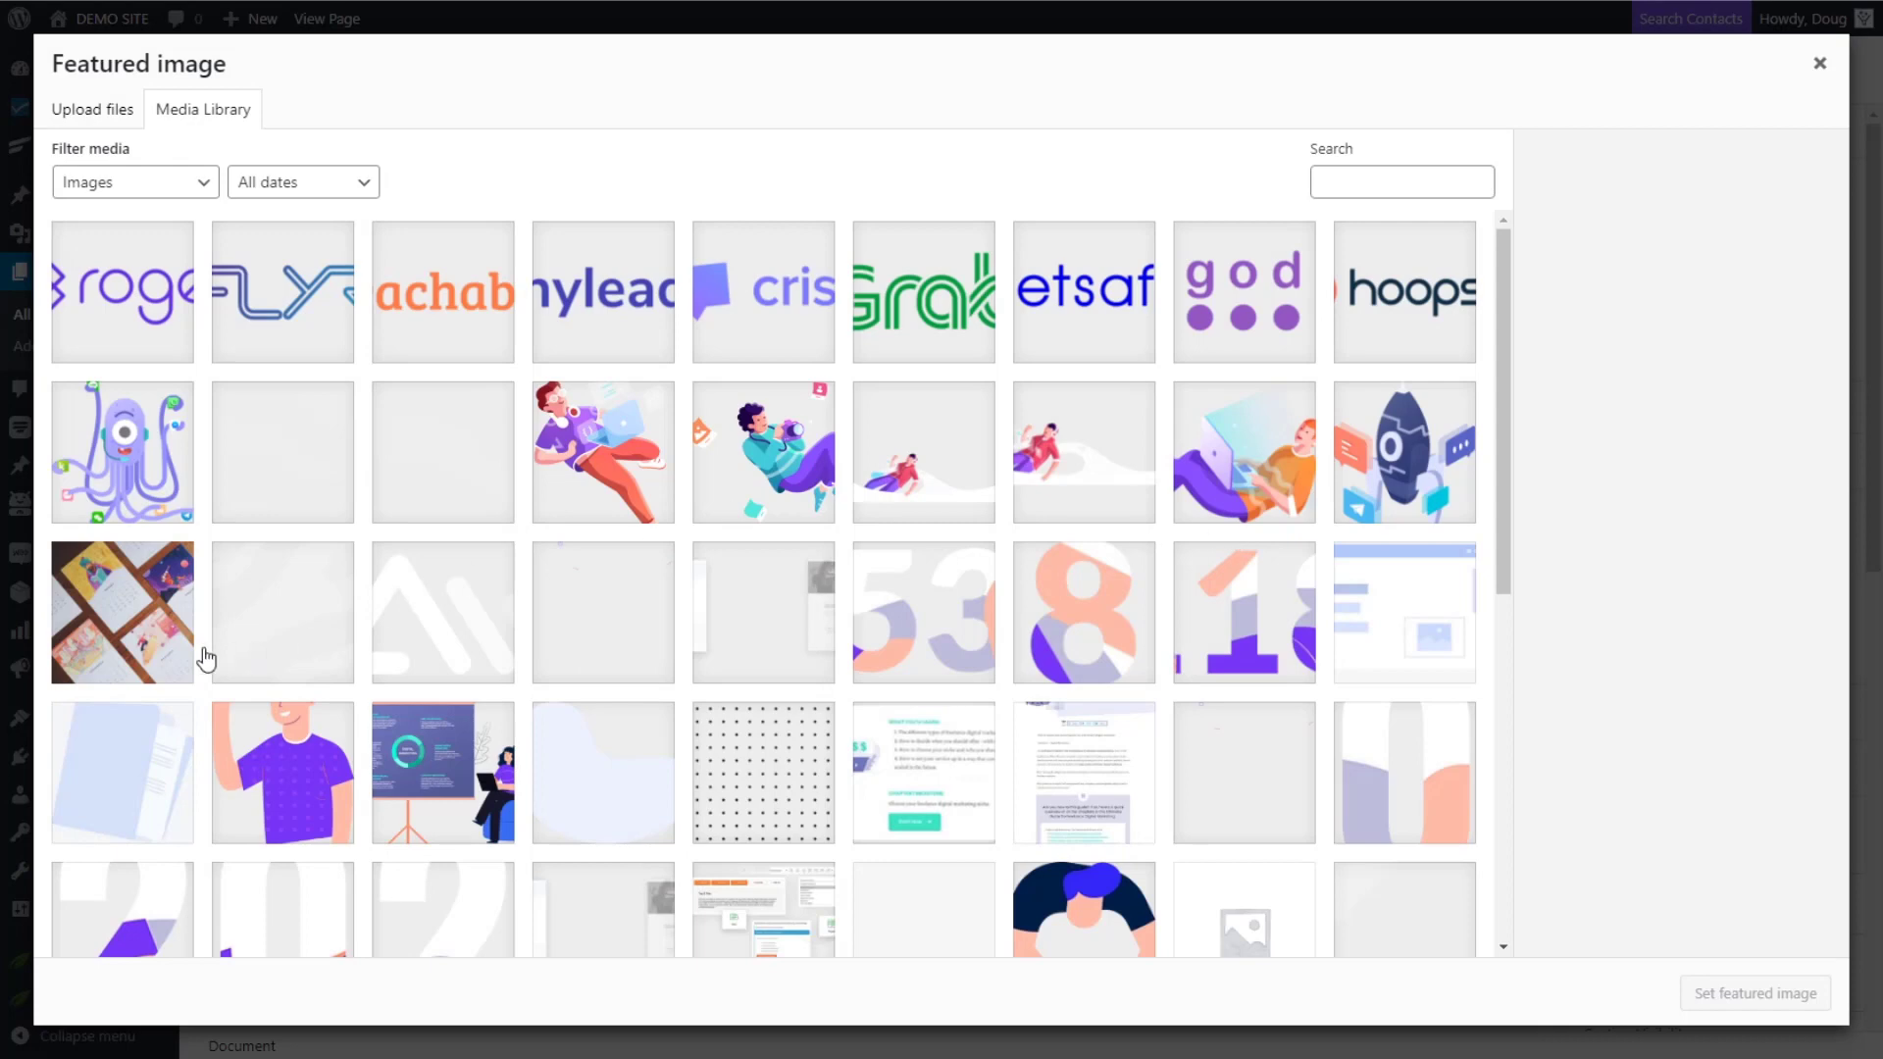
click(123, 608)
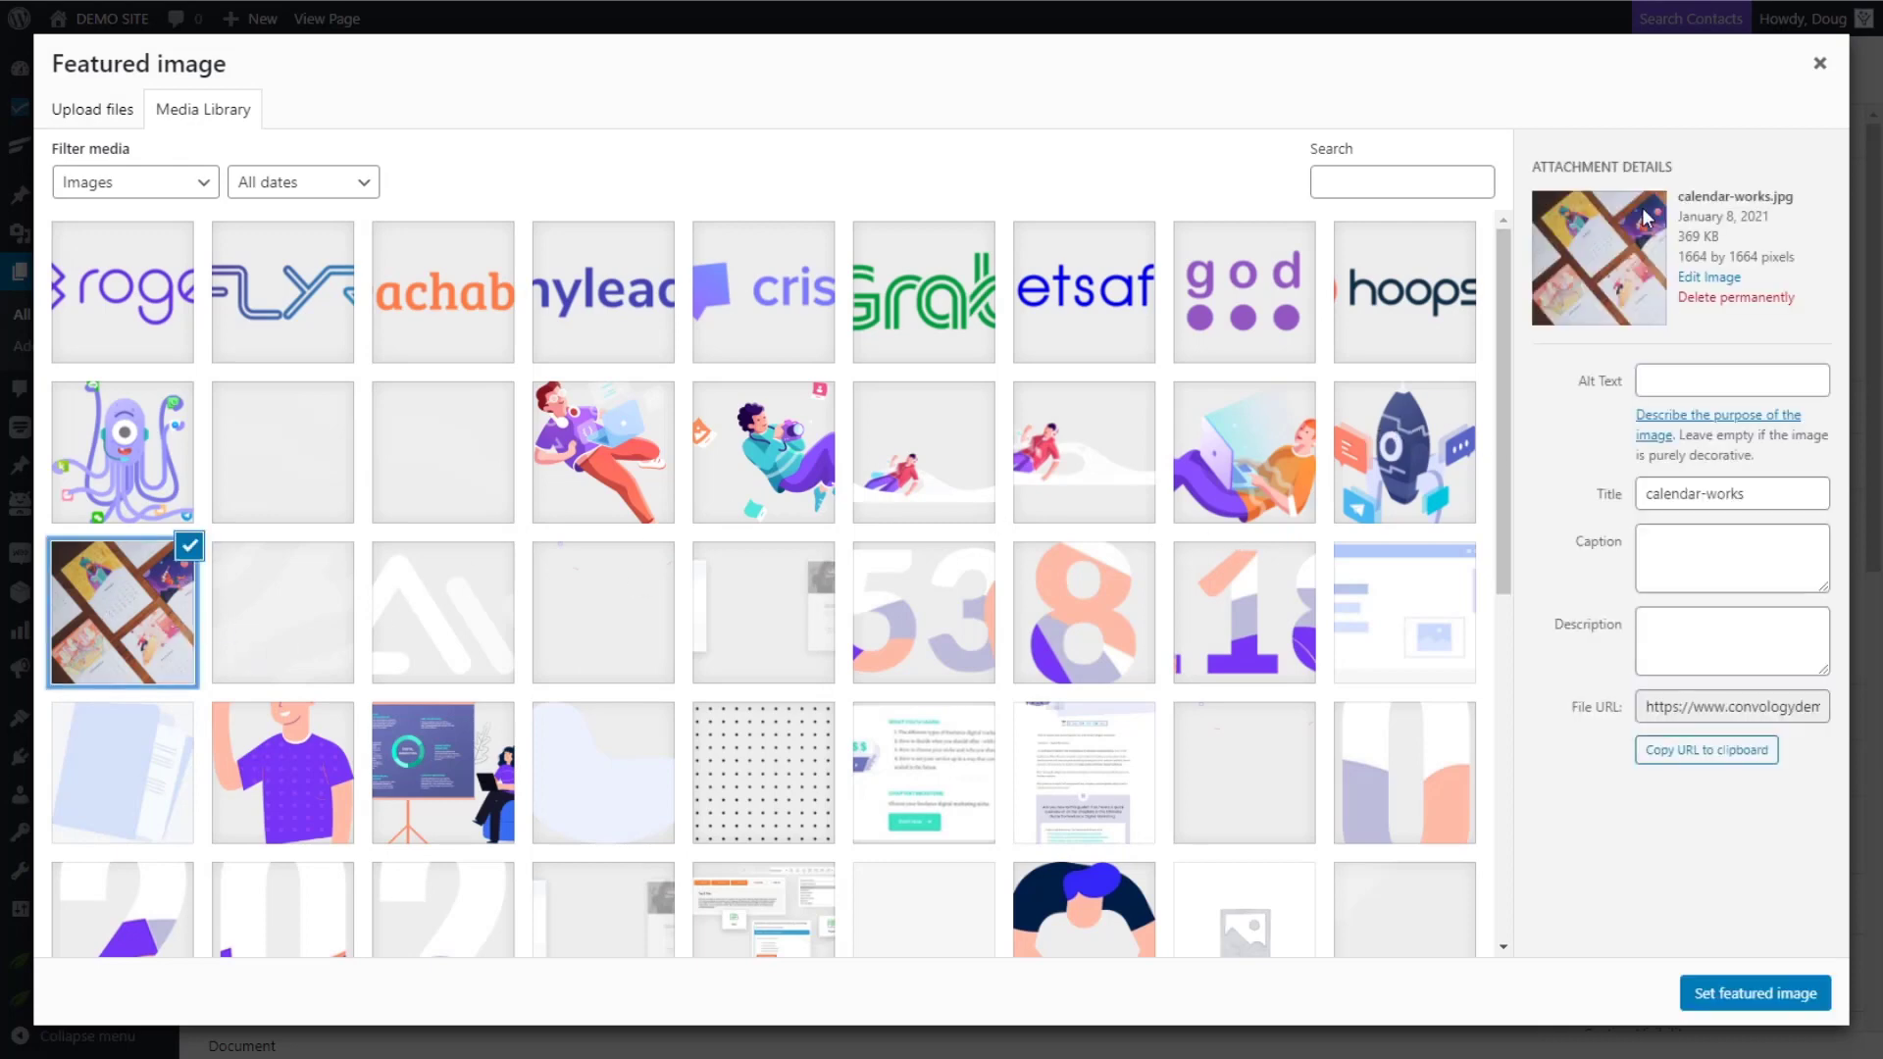
click(1722, 997)
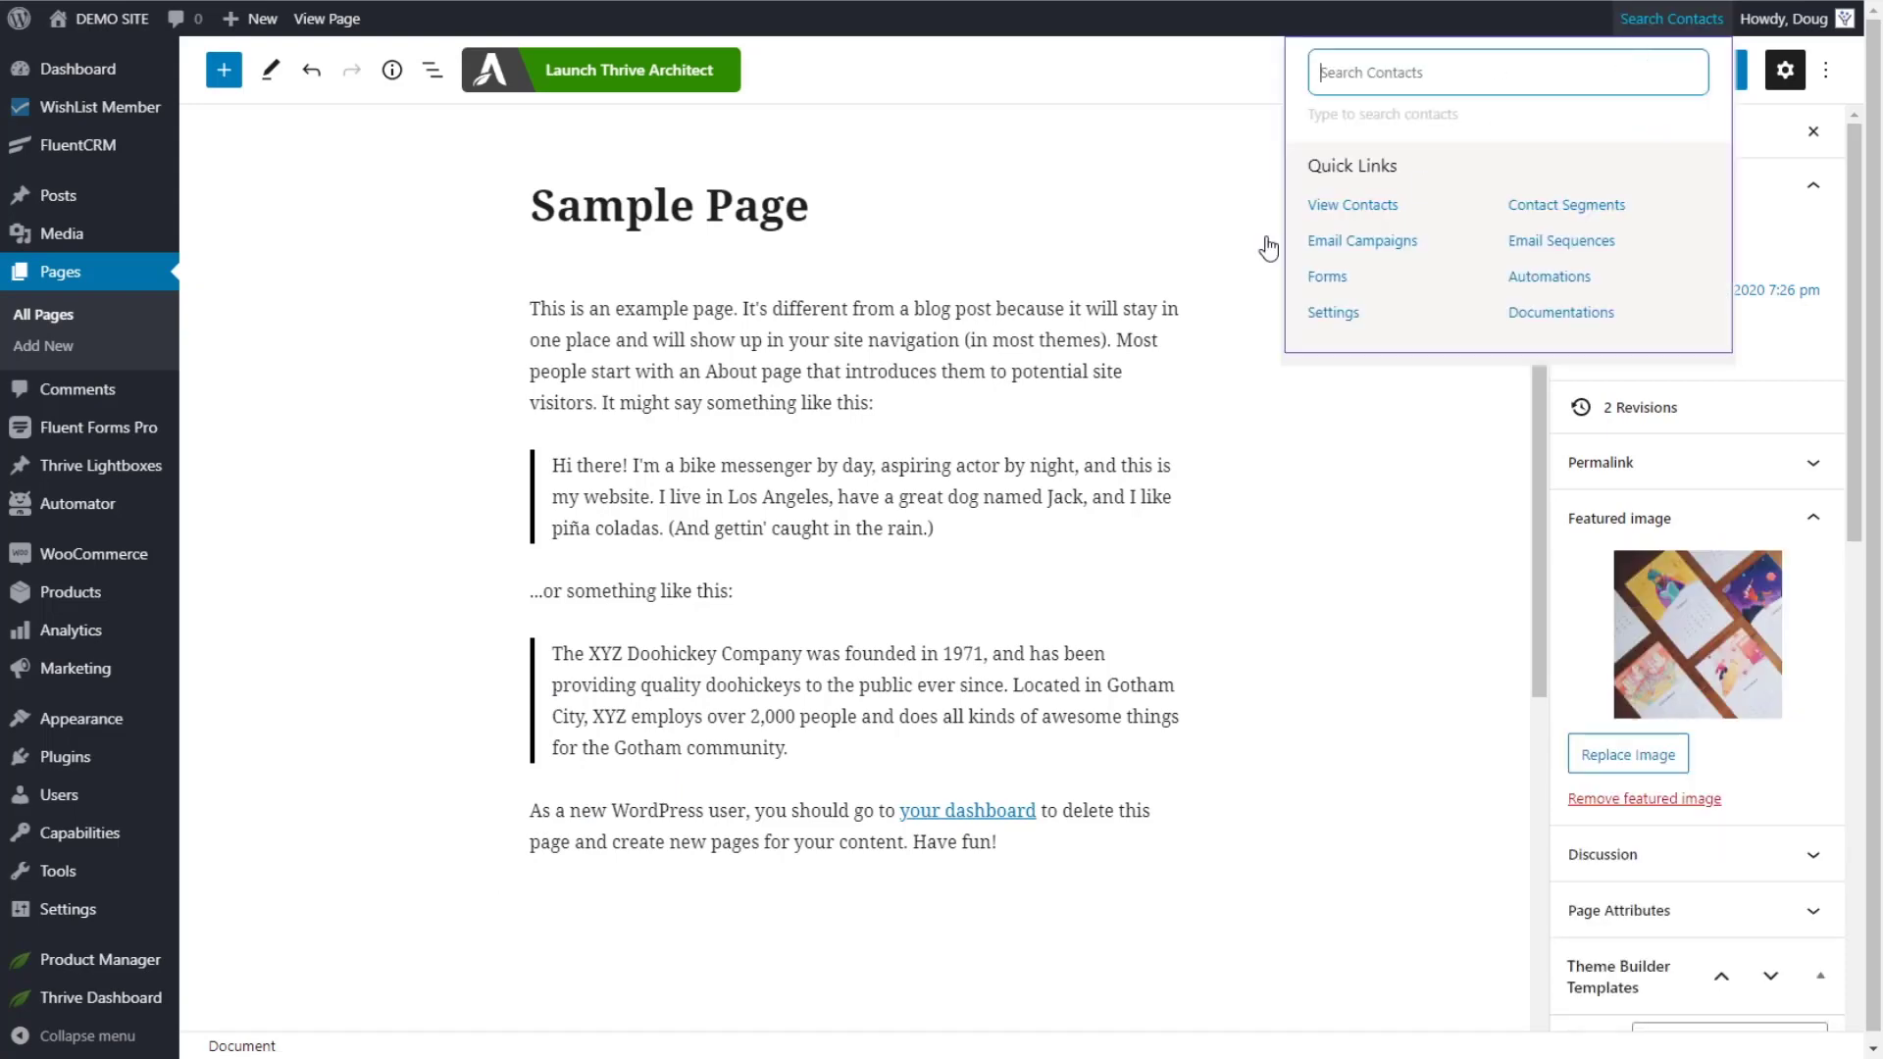
click(1706, 72)
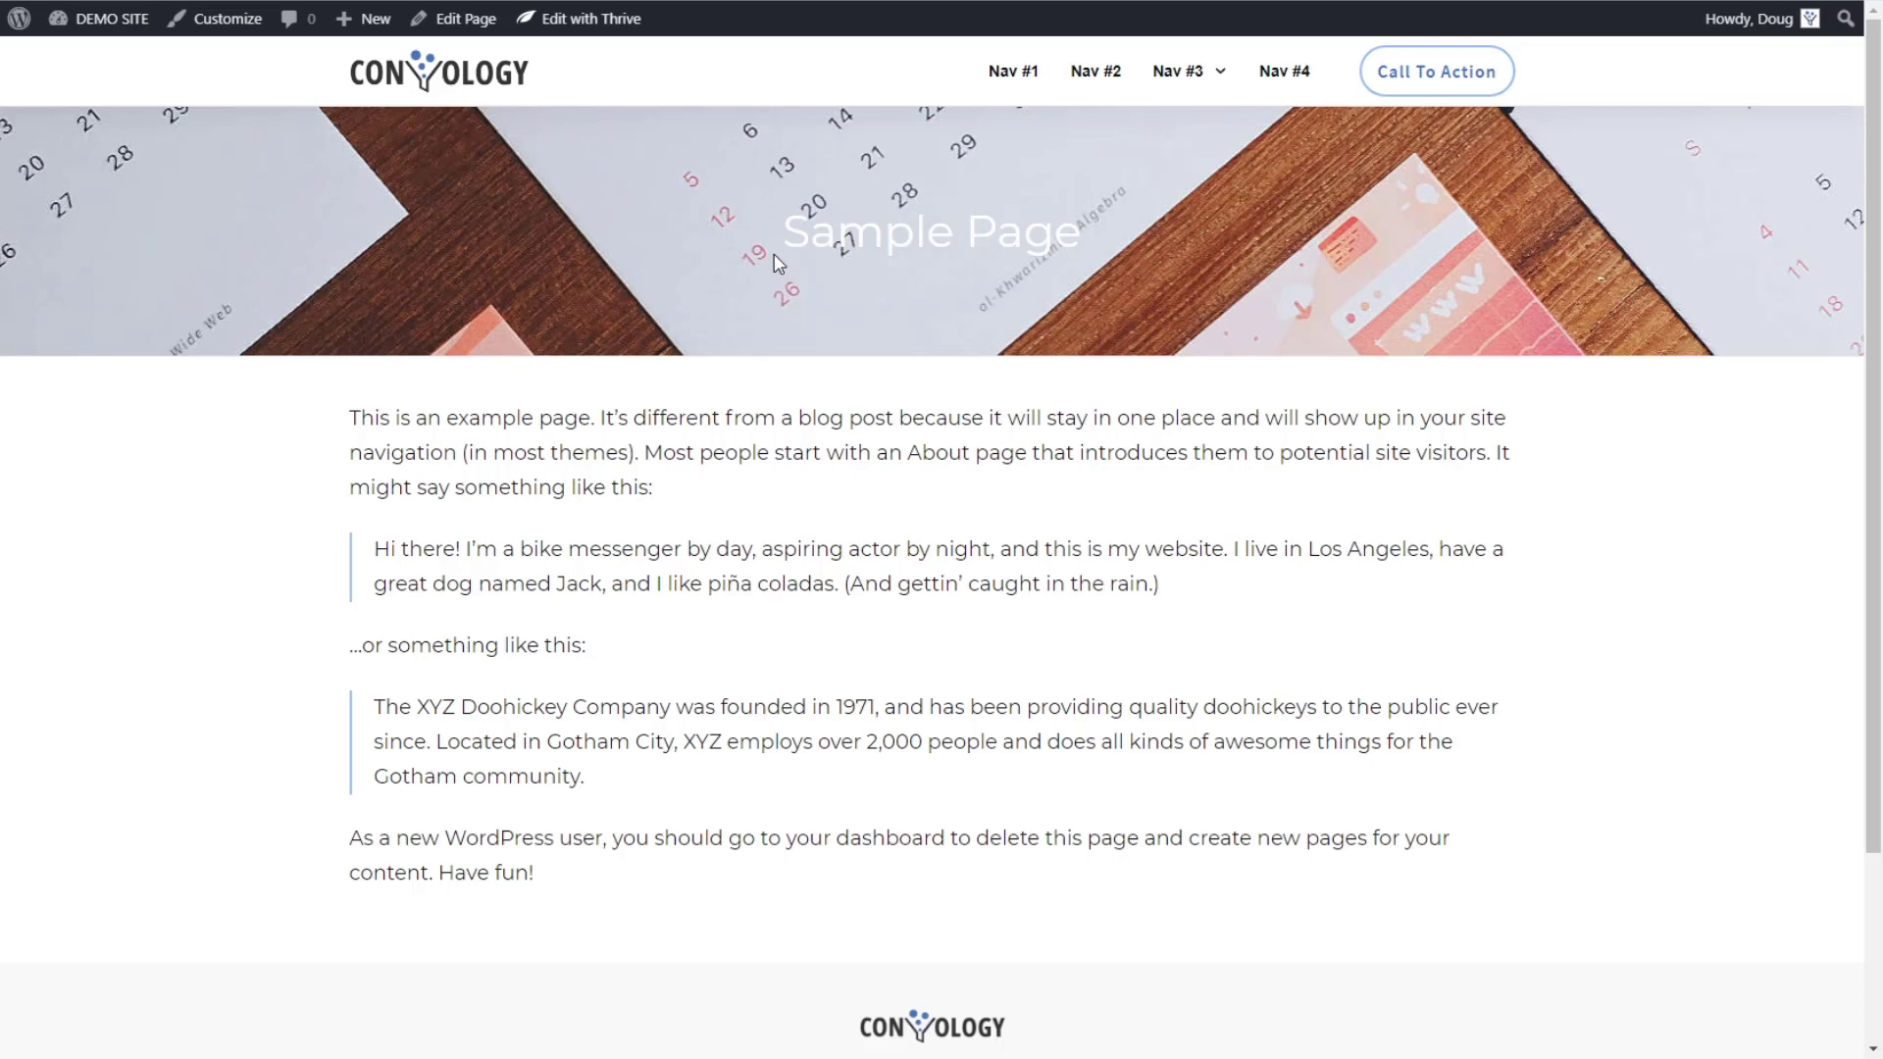
drag(775, 232, 1102, 233)
click(1238, 490)
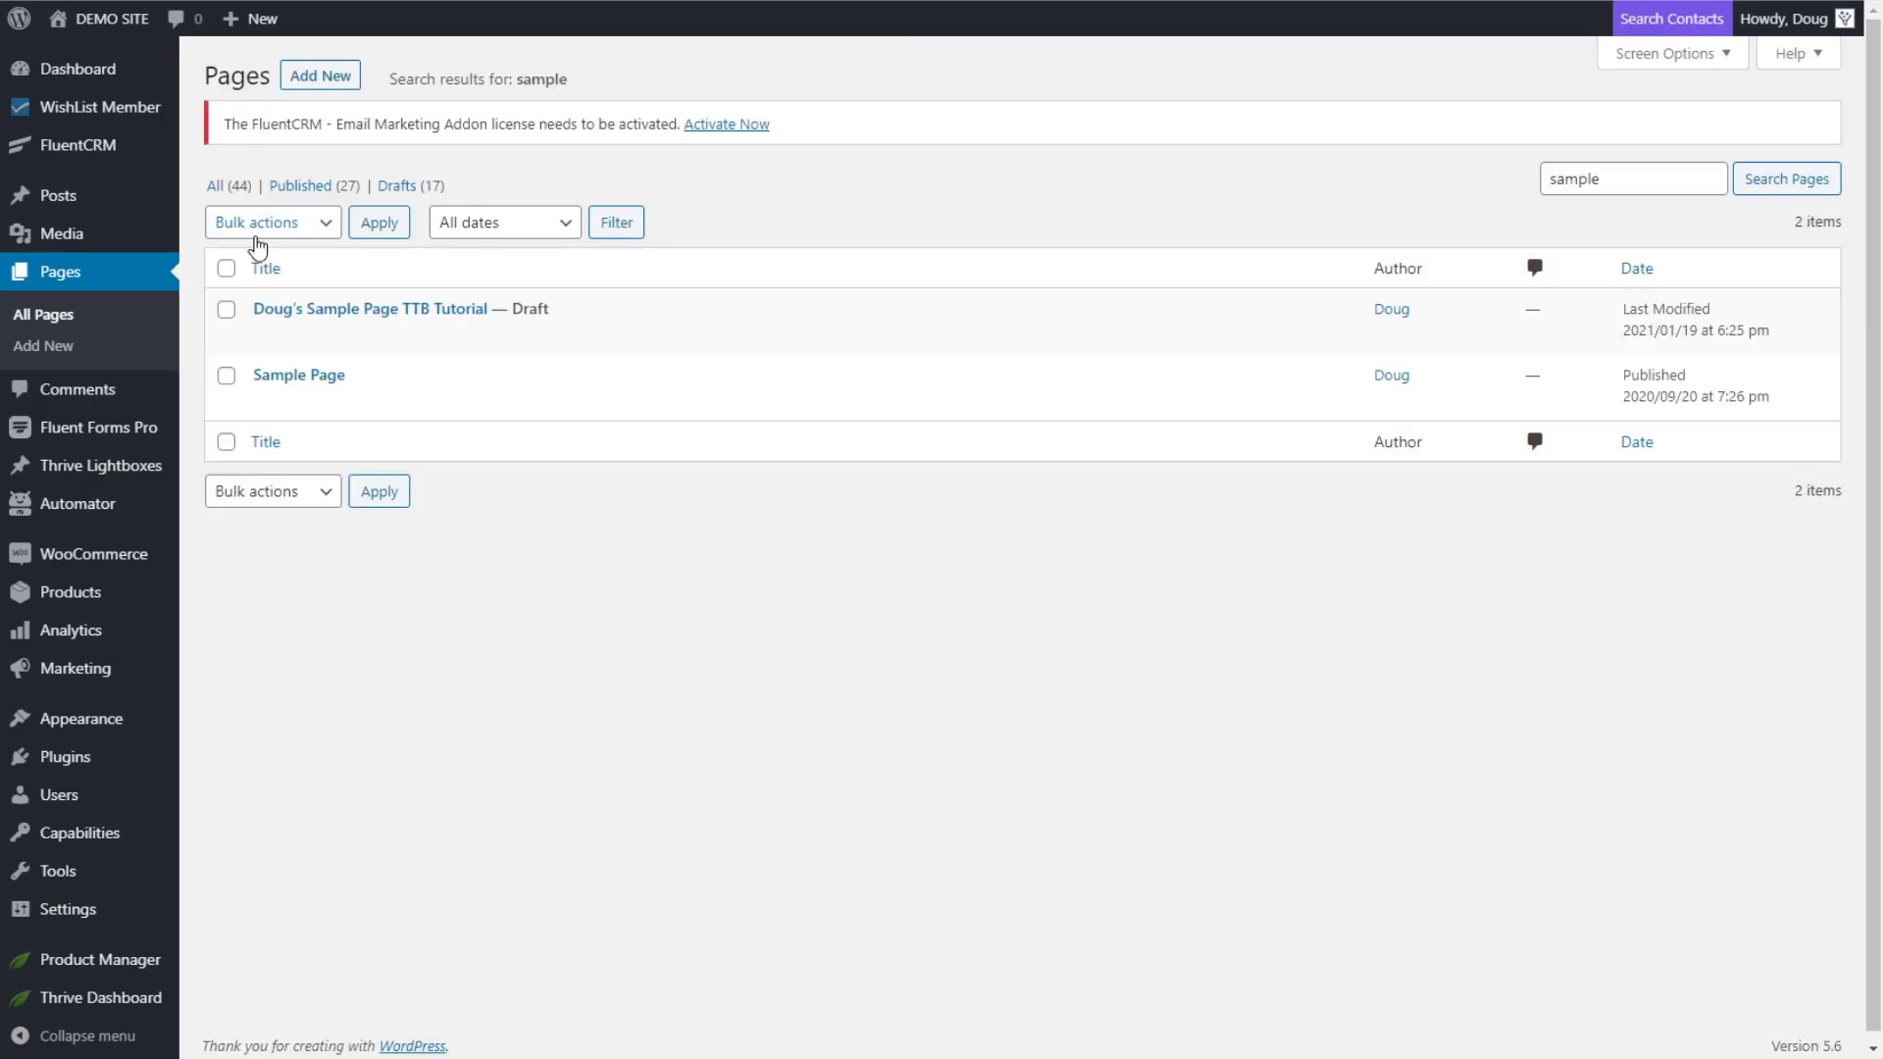
- Open the Sample Page TTB Tutorial draft for editing and set login_wordpress_bg_03a-1.jpg as its featured image
mouse_move(345, 330)
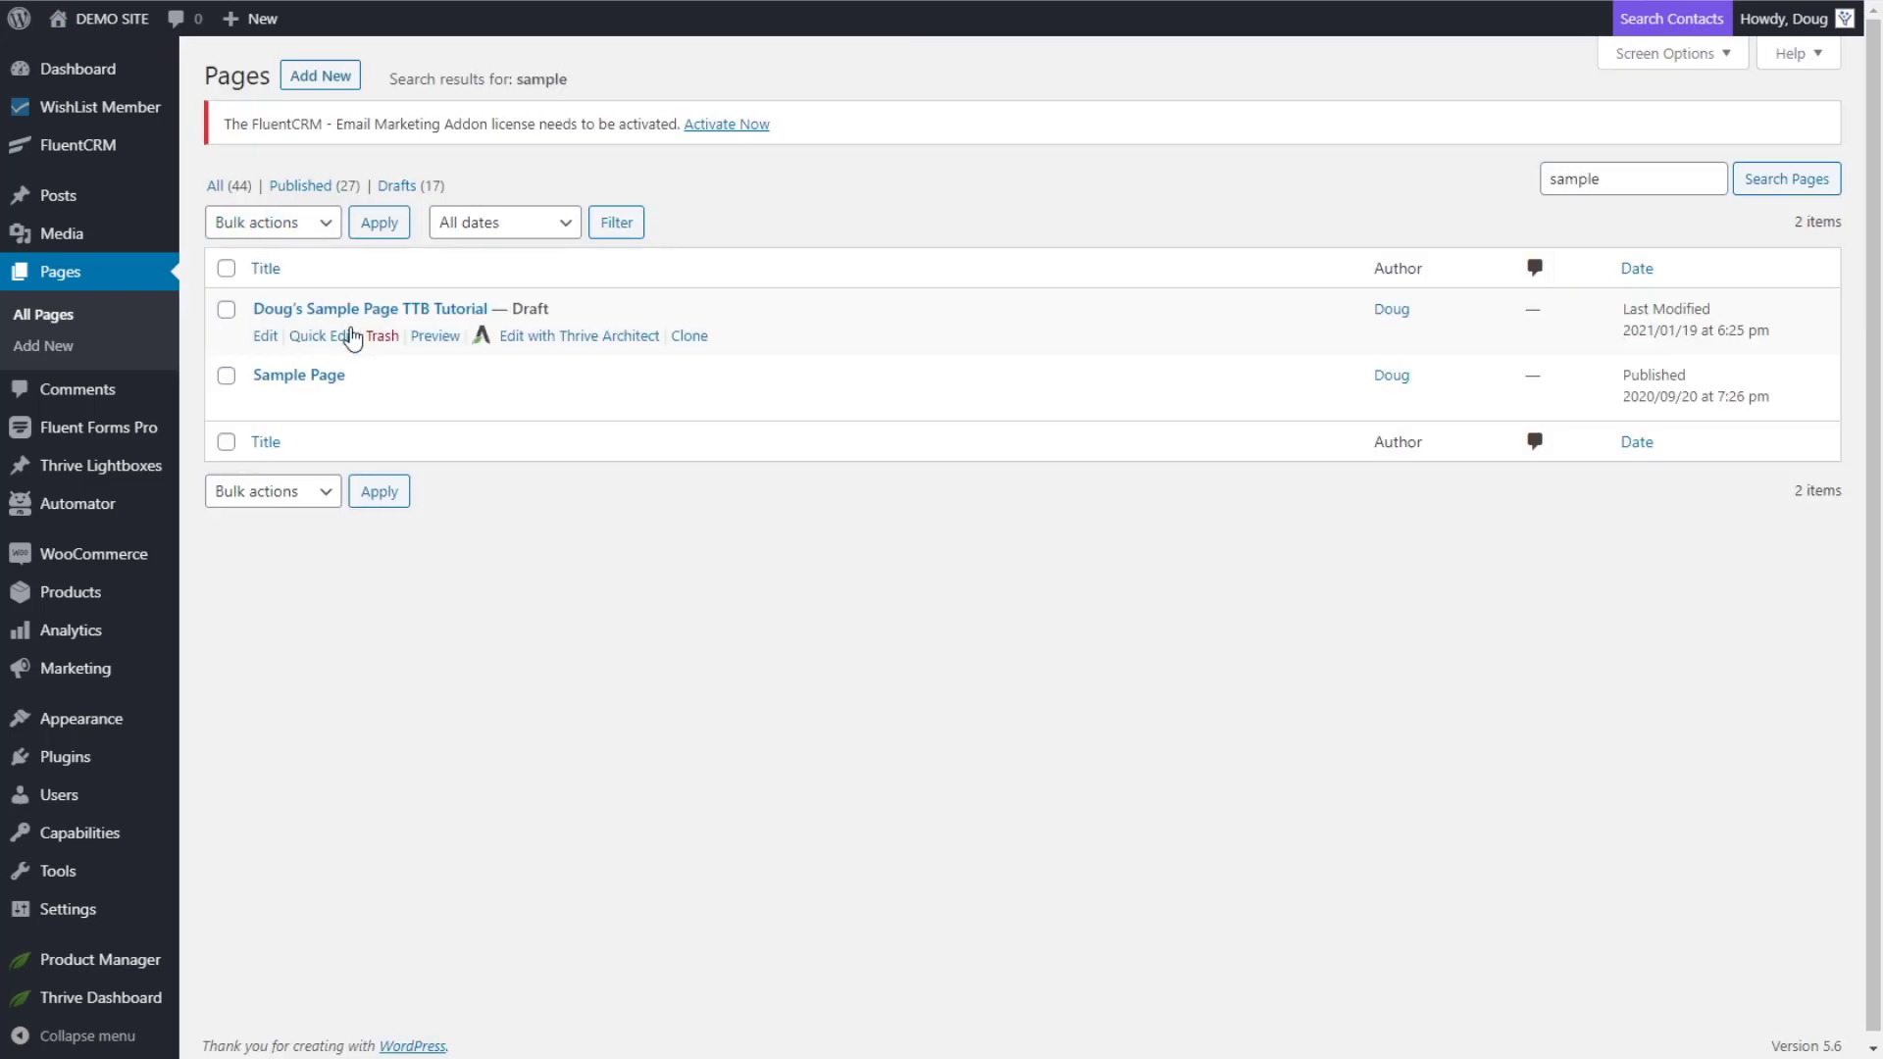
click(265, 335)
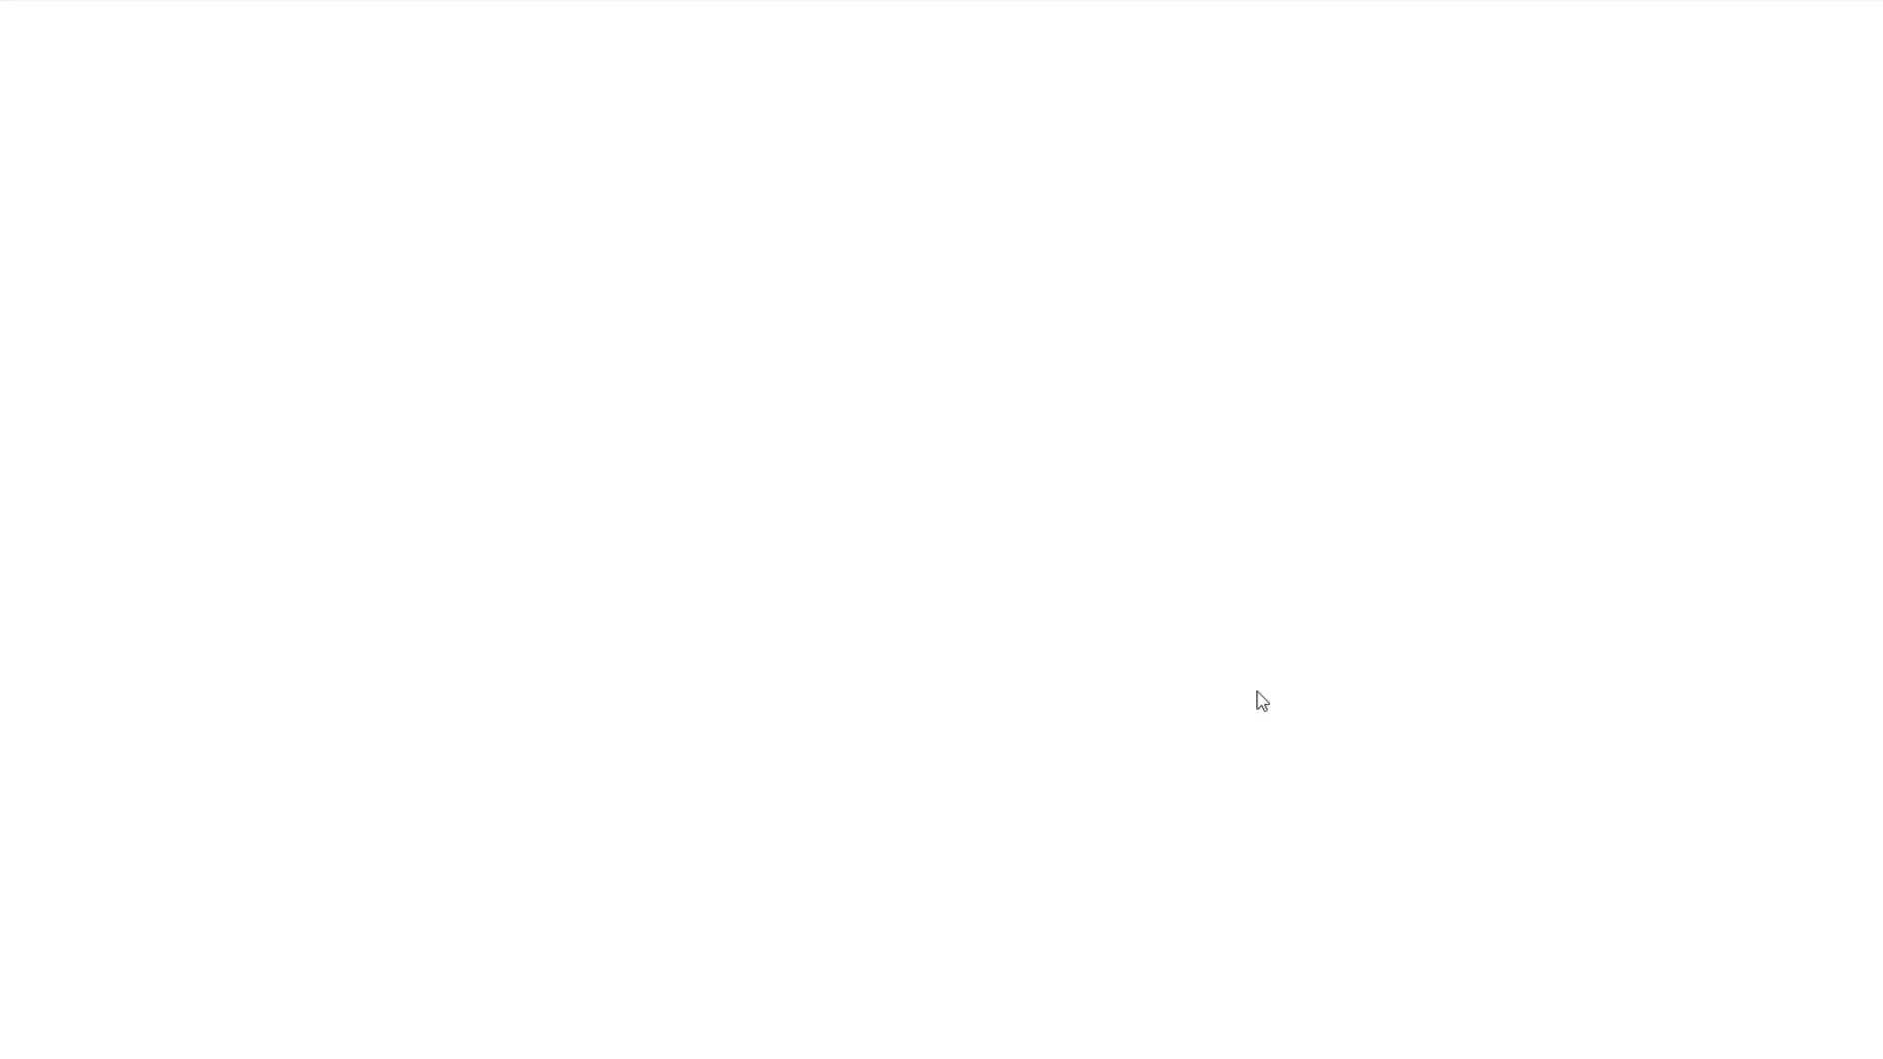
click(1574, 635)
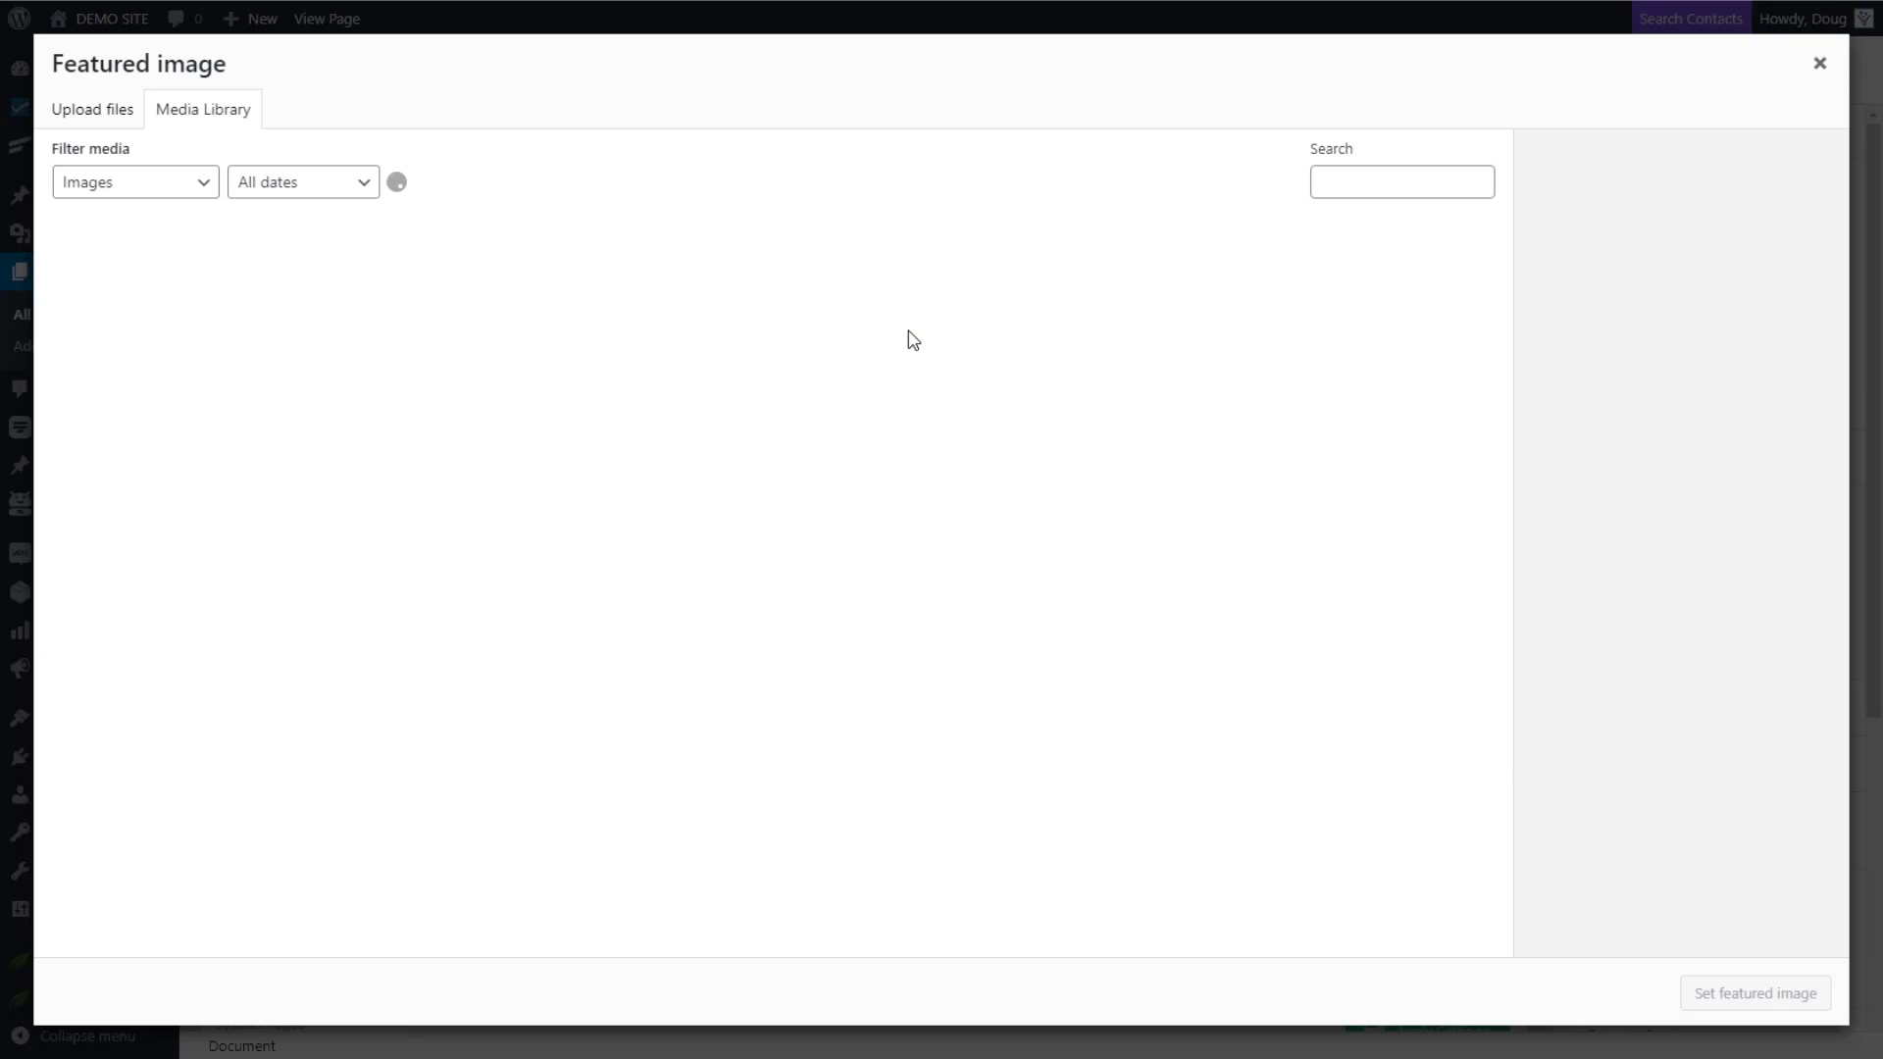
scroll(907, 637, down, 3)
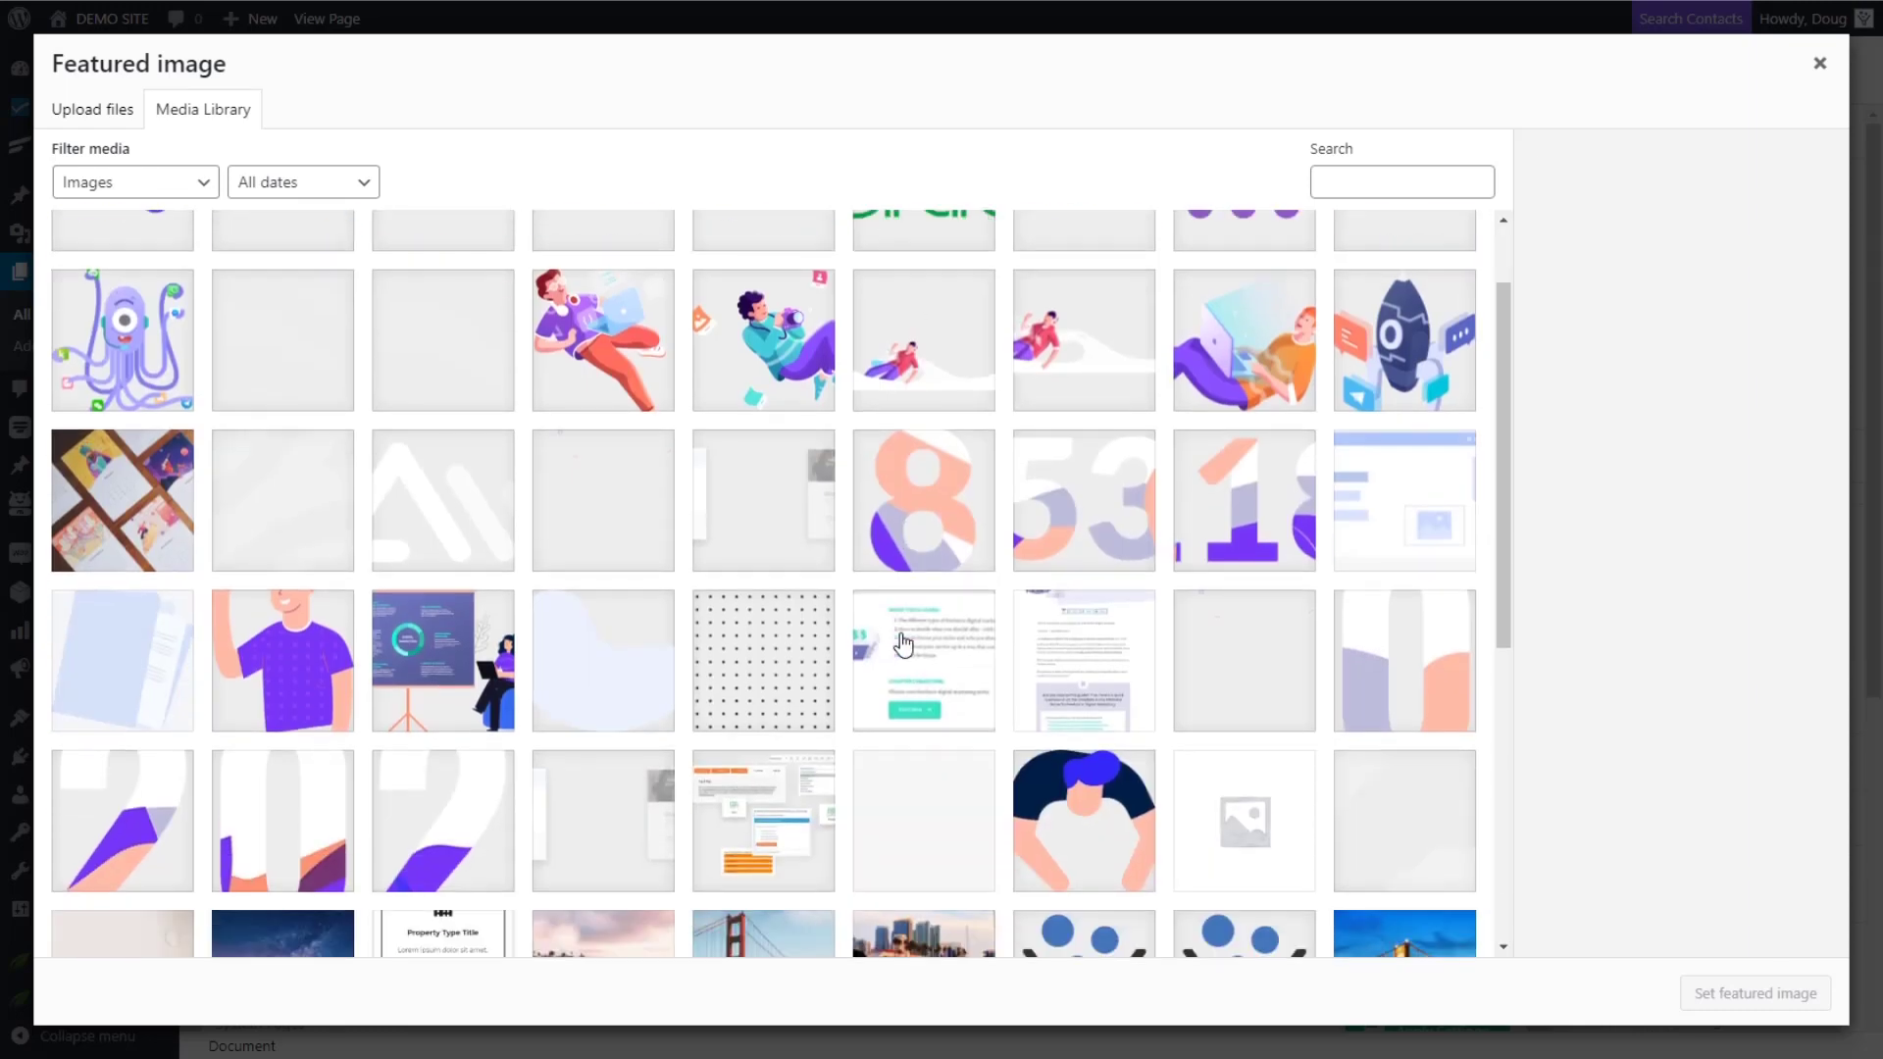
click(289, 795)
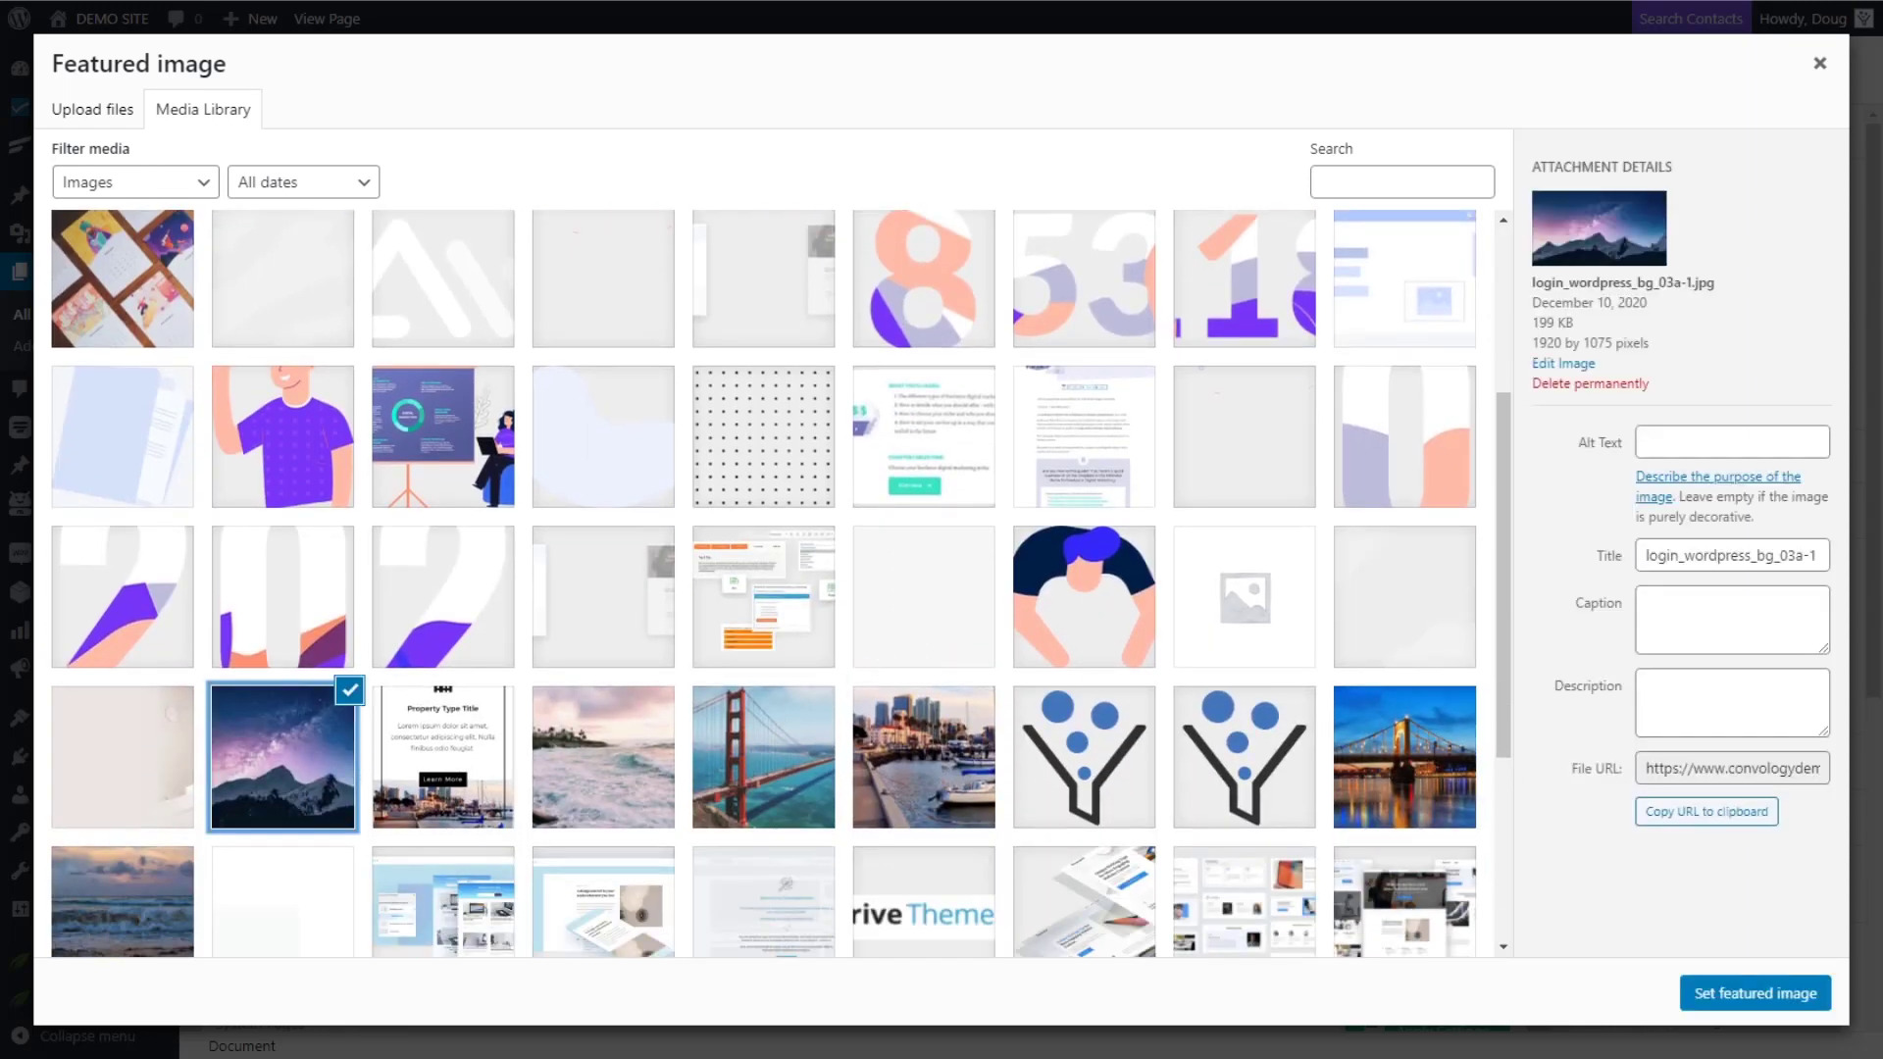
click(1755, 994)
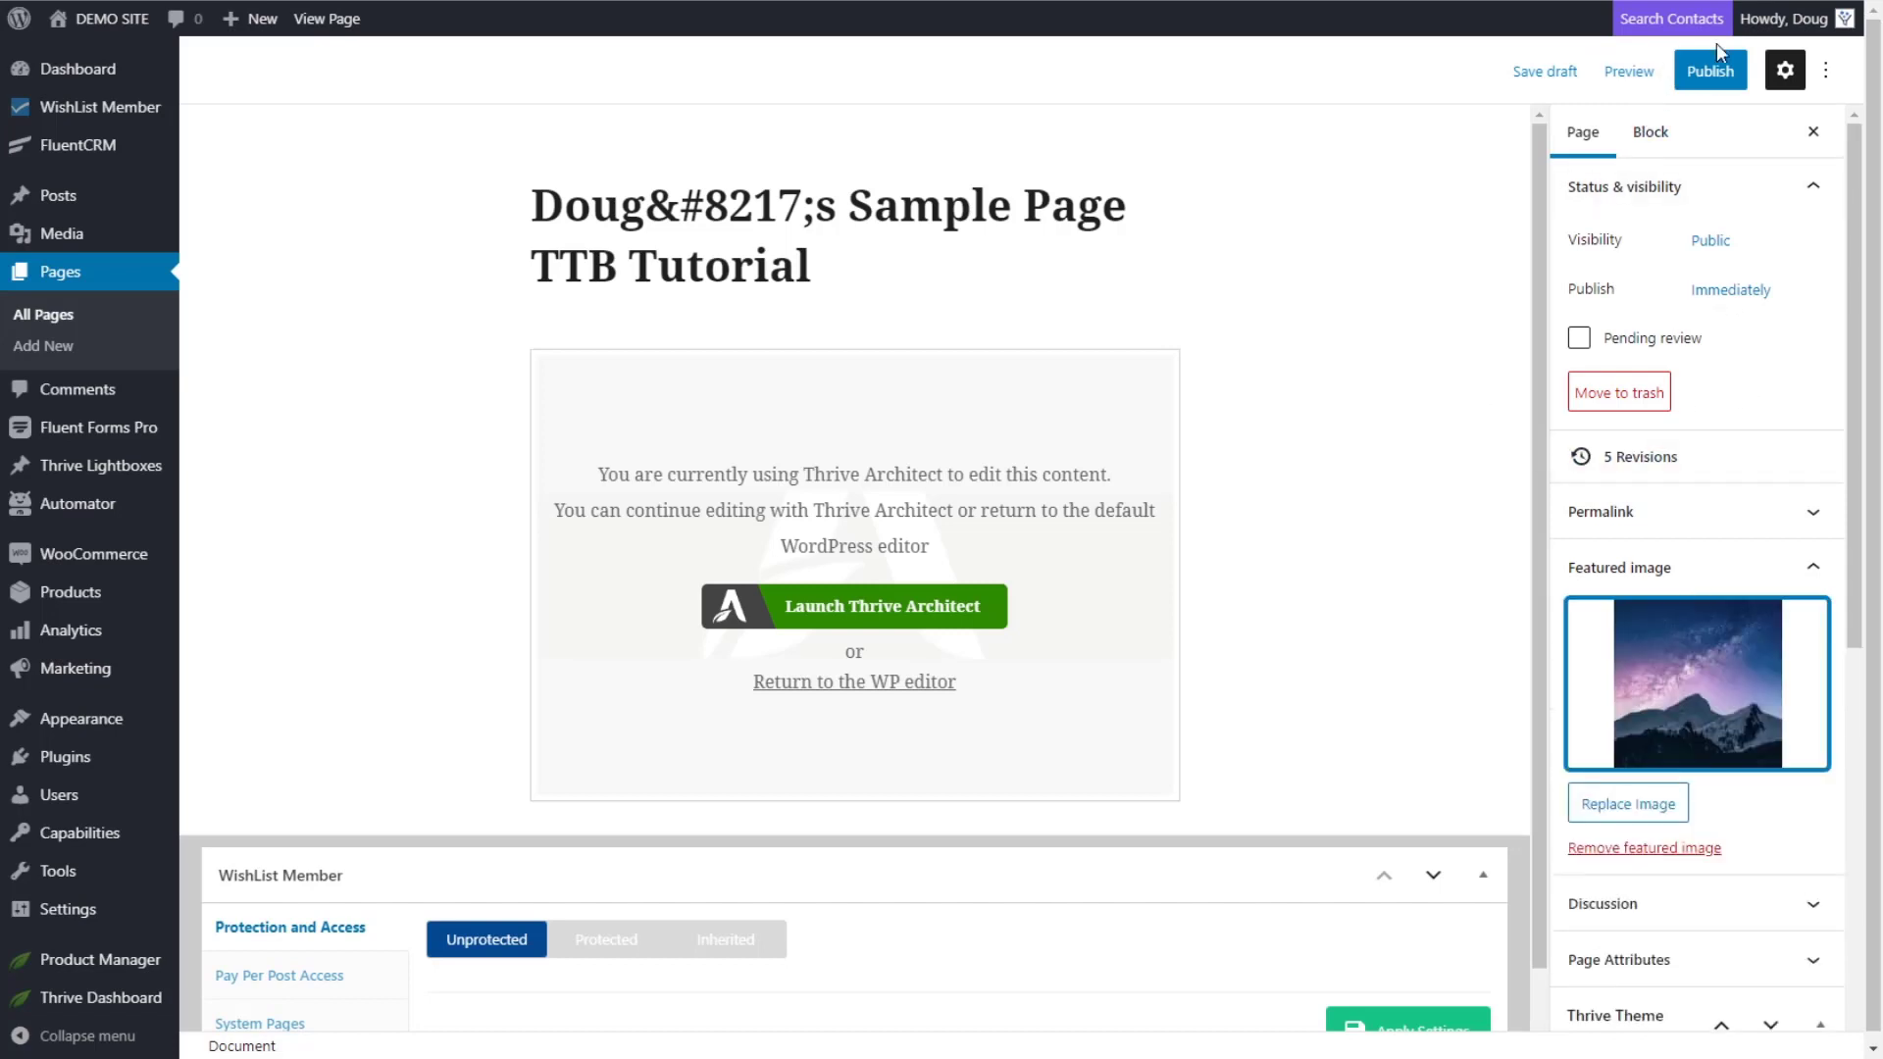
- Save the tutorial page's draft and open its preview in a new tab
click(1552, 78)
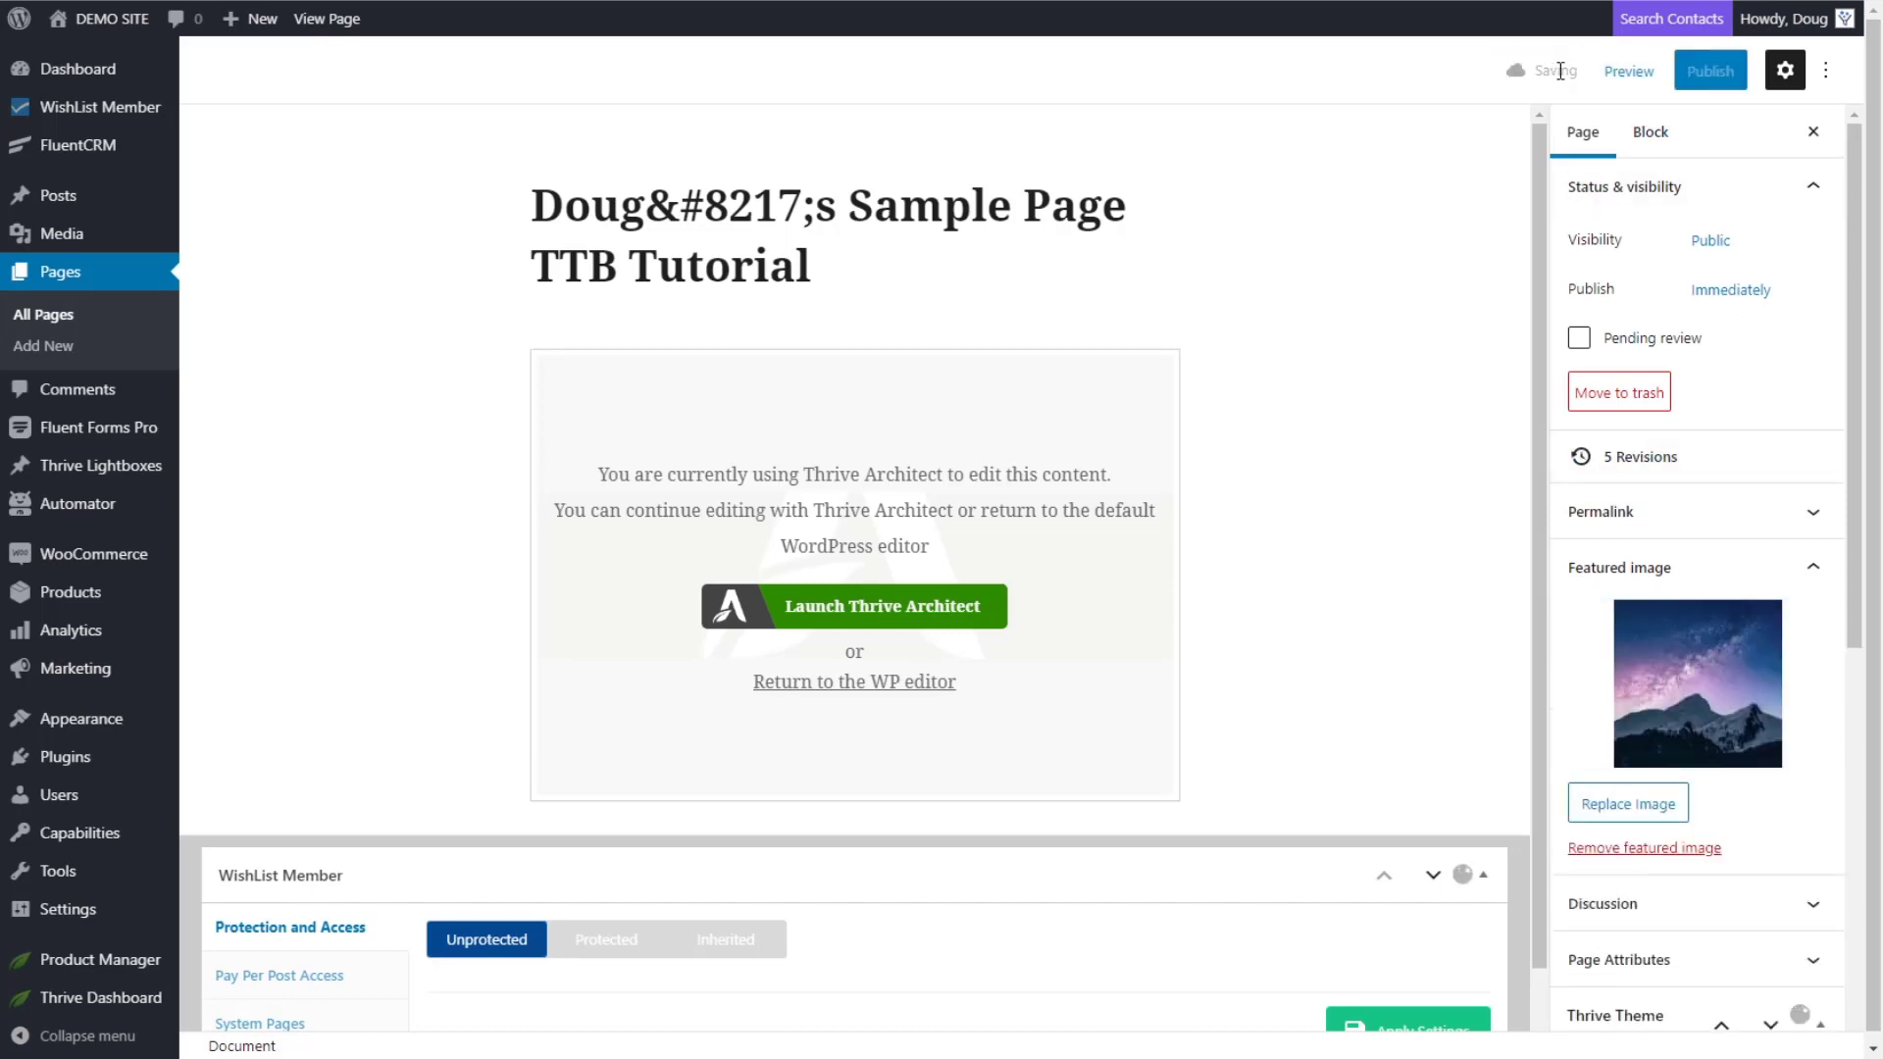
click(1632, 76)
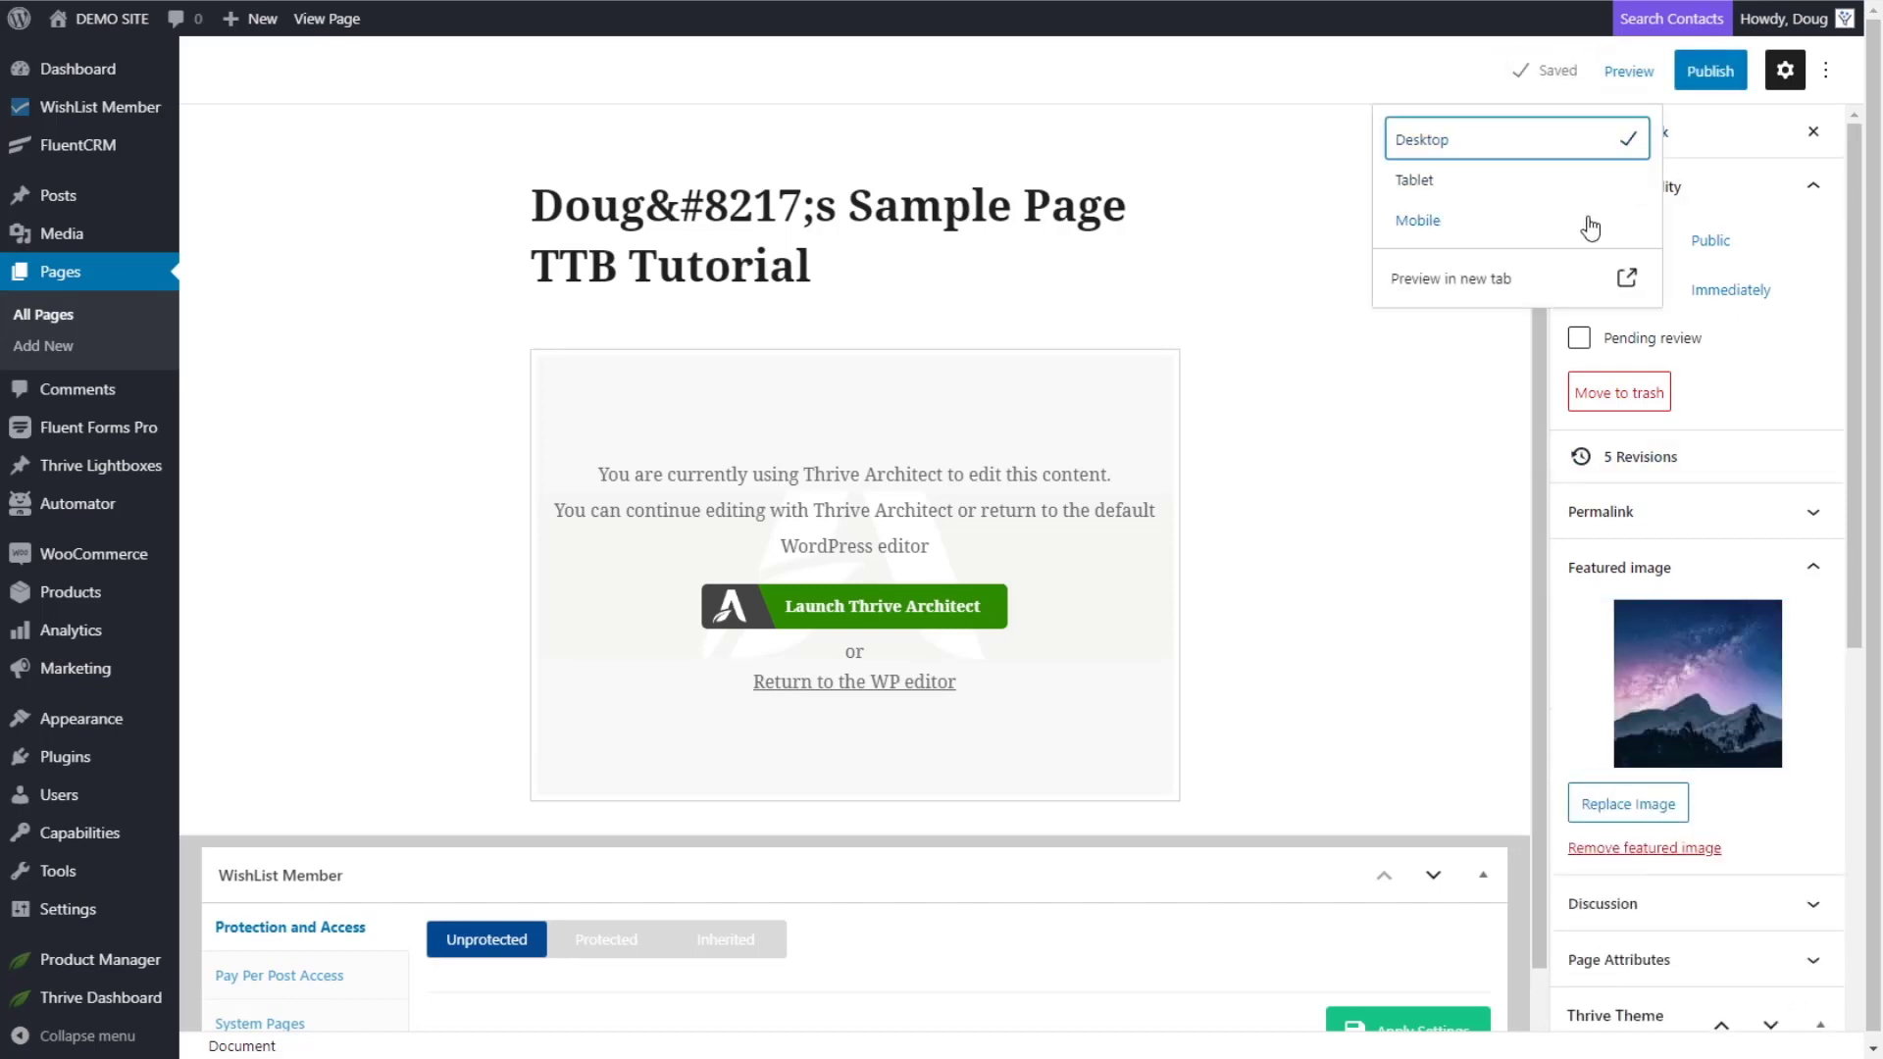
click(1451, 287)
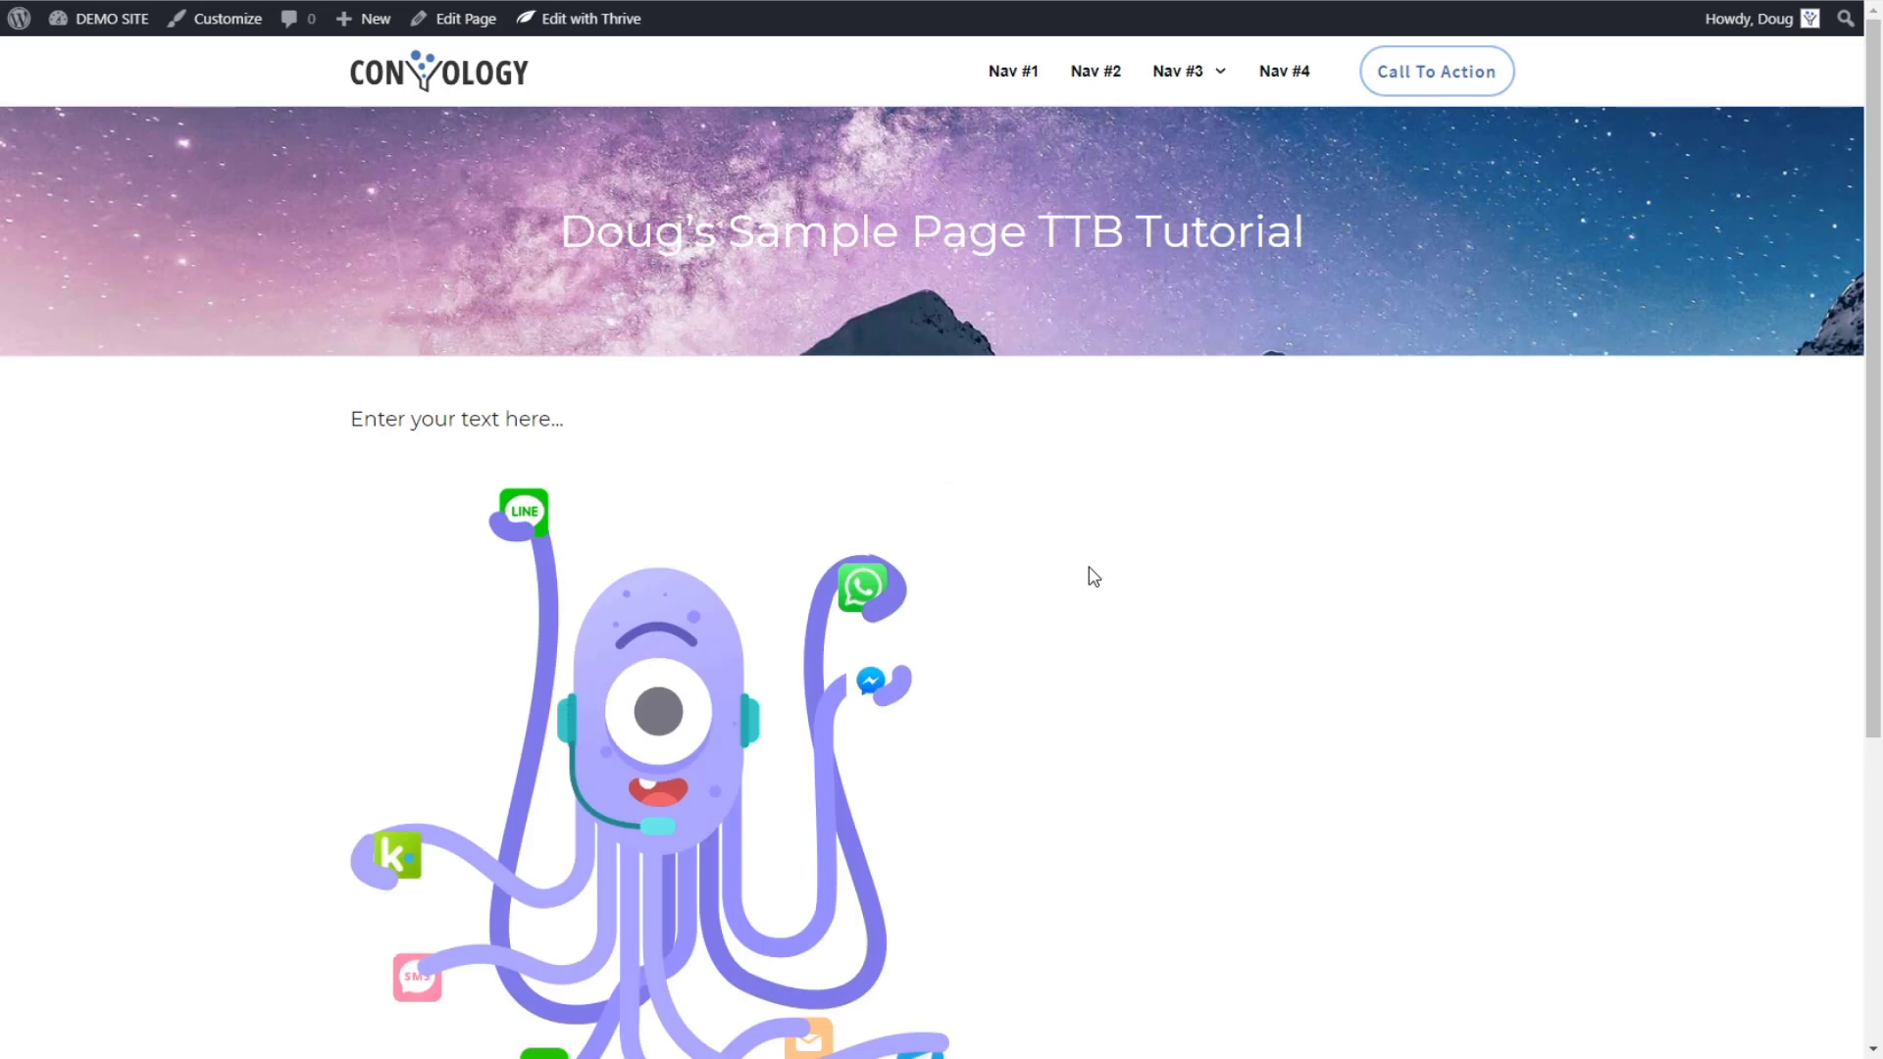
- Examine the previewed page's title banner, body content and footer, and return to the page editor
drag(496, 253, 1337, 231)
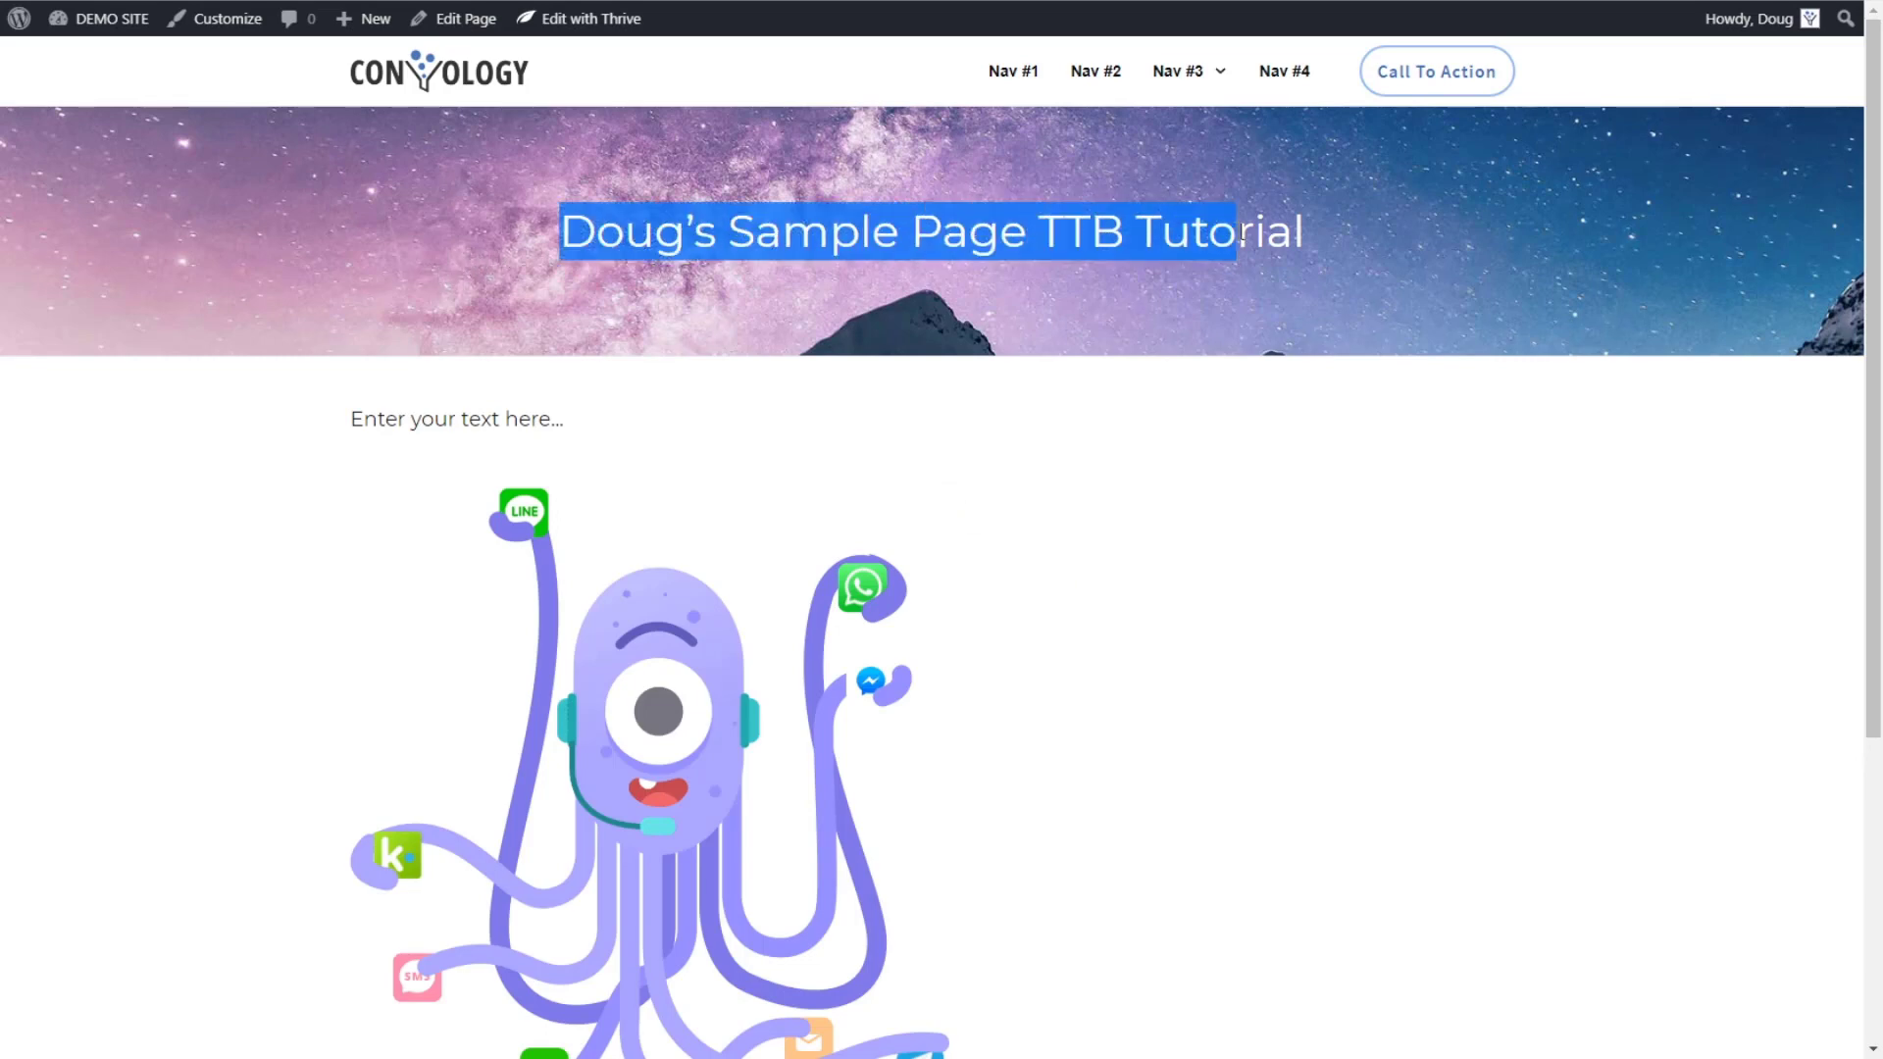
click(1243, 653)
drag(306, 412, 676, 598)
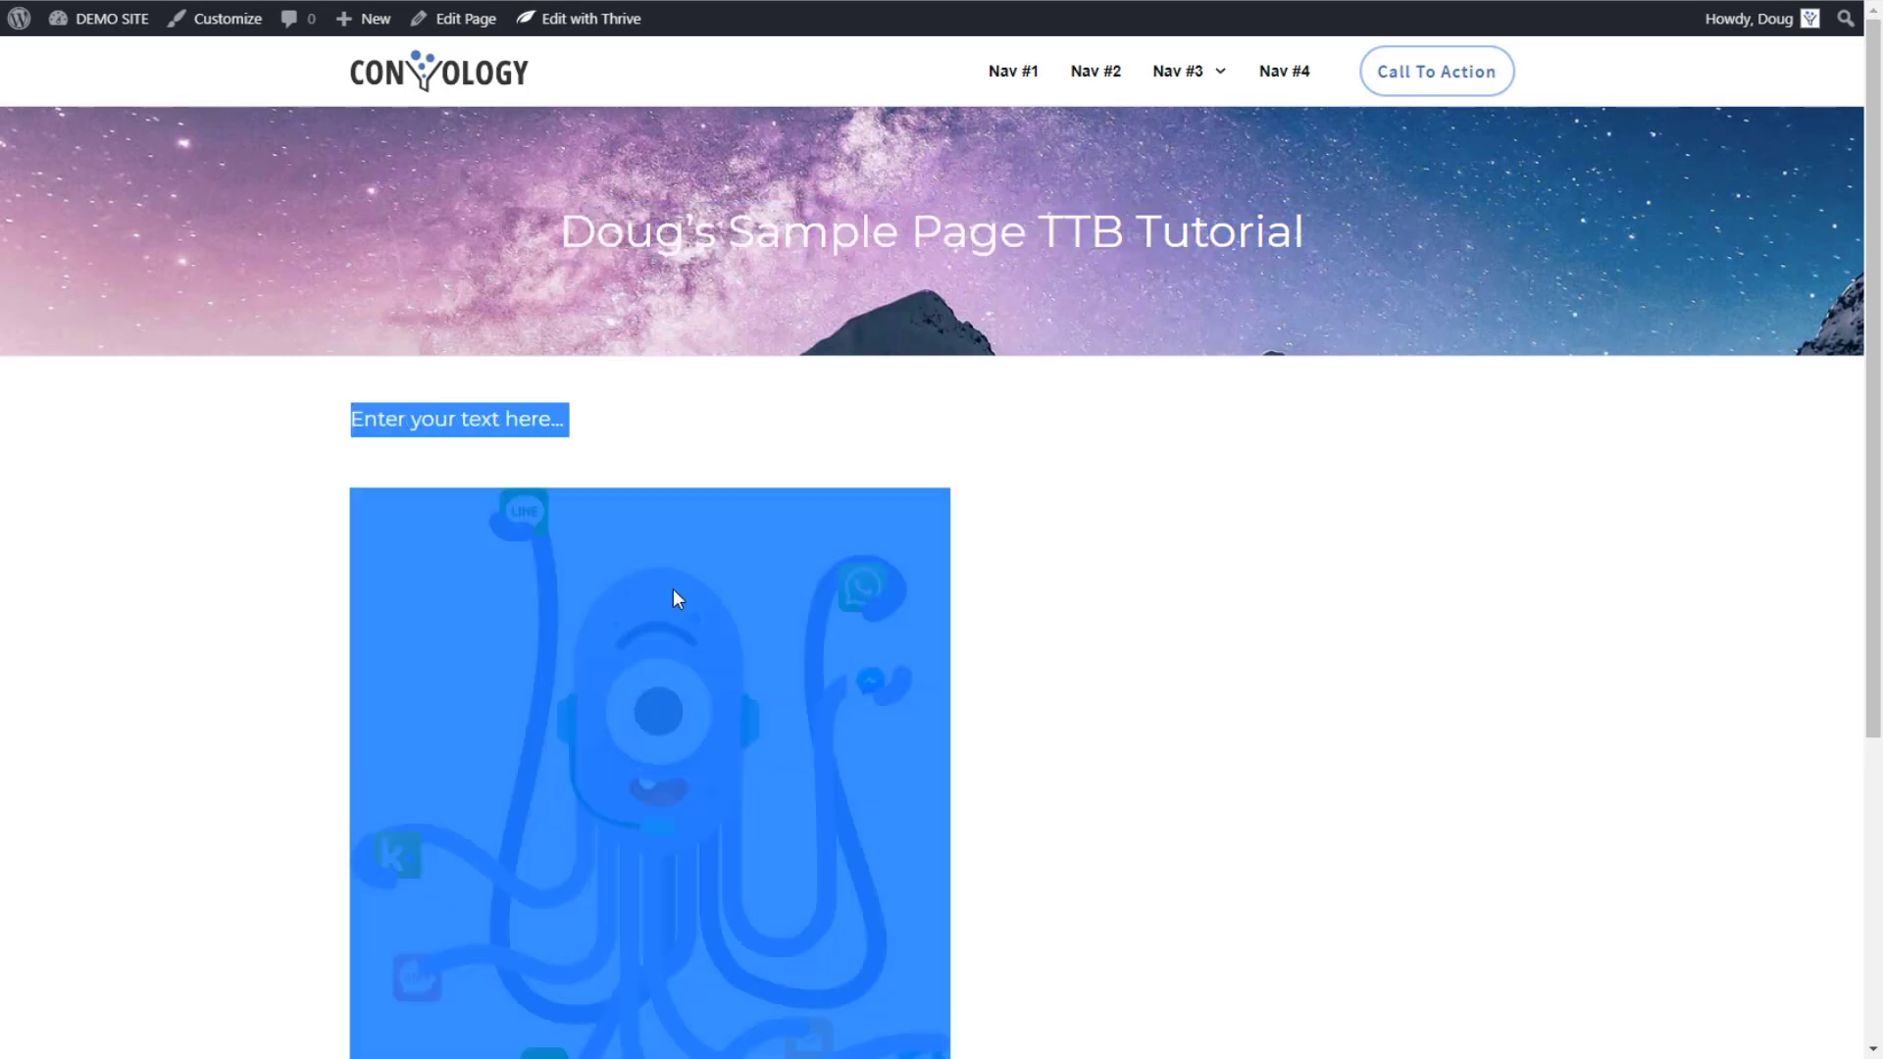
click(1210, 736)
scroll(1210, 736, down, 5)
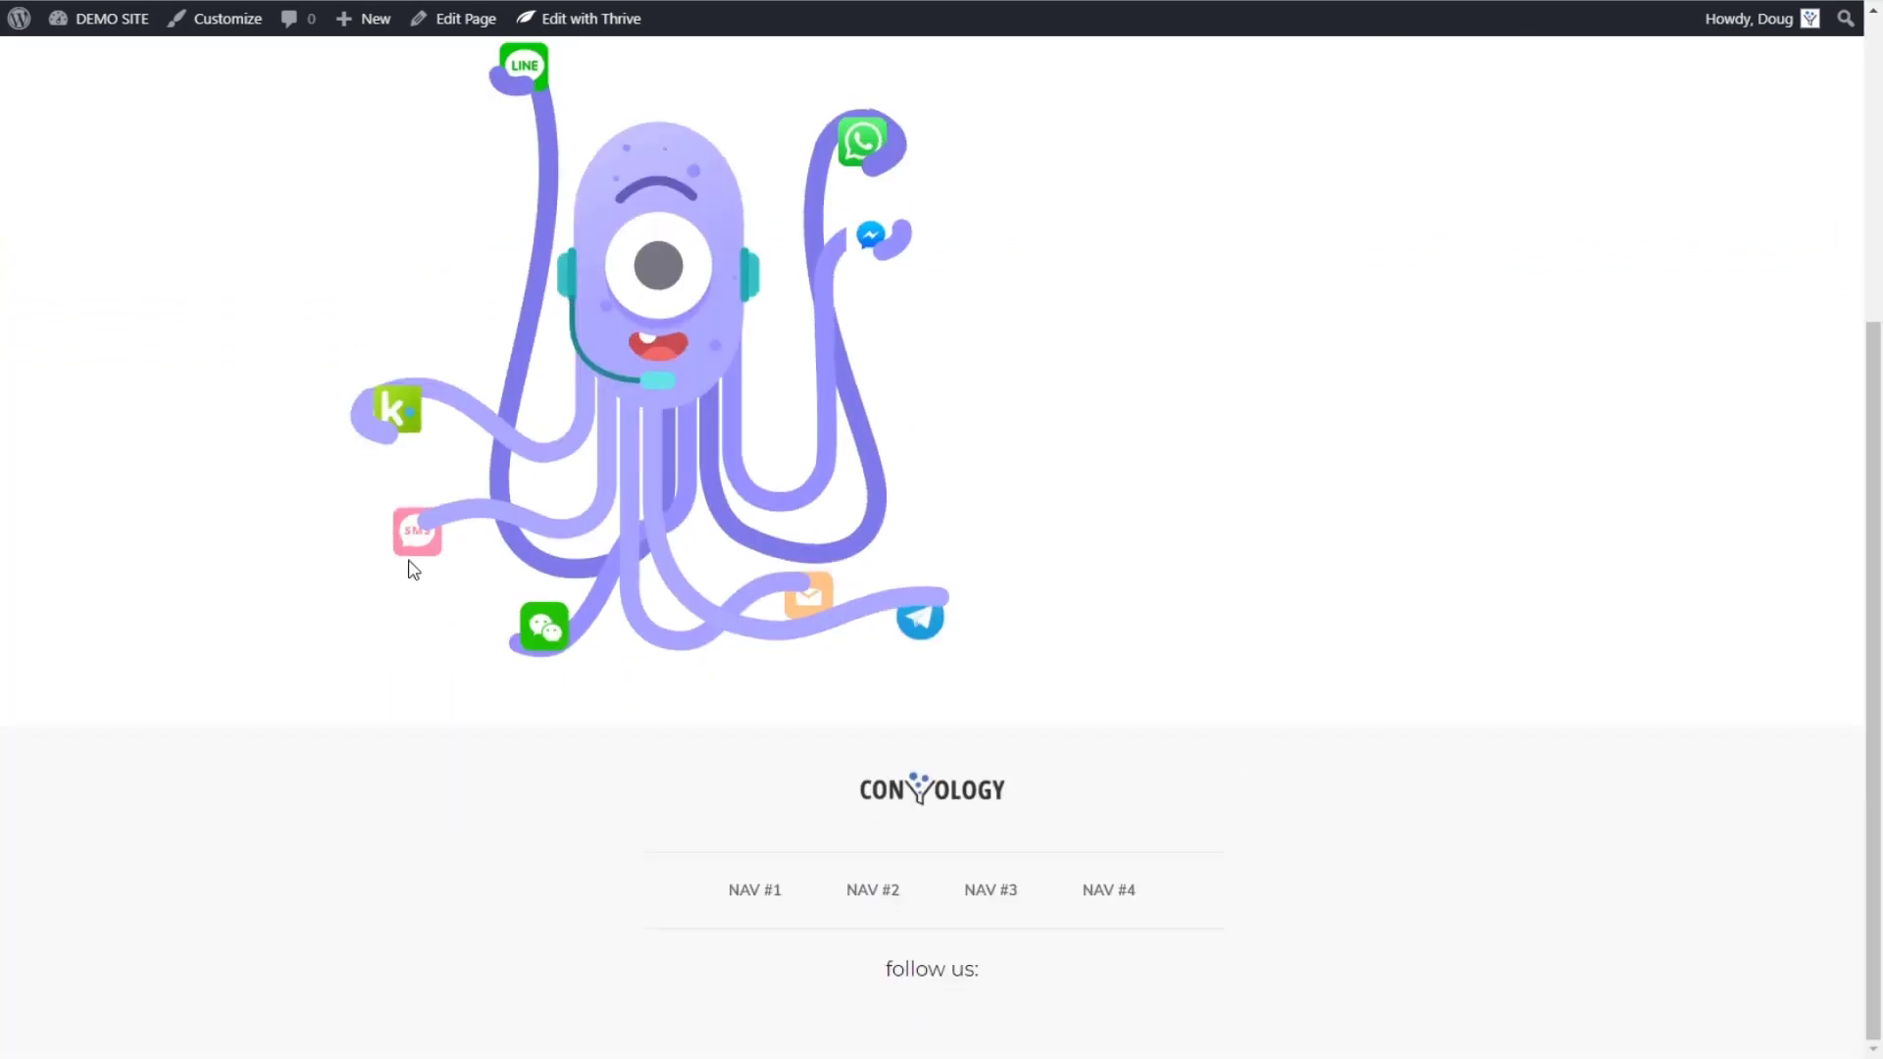
scroll(785, 841, up, 5)
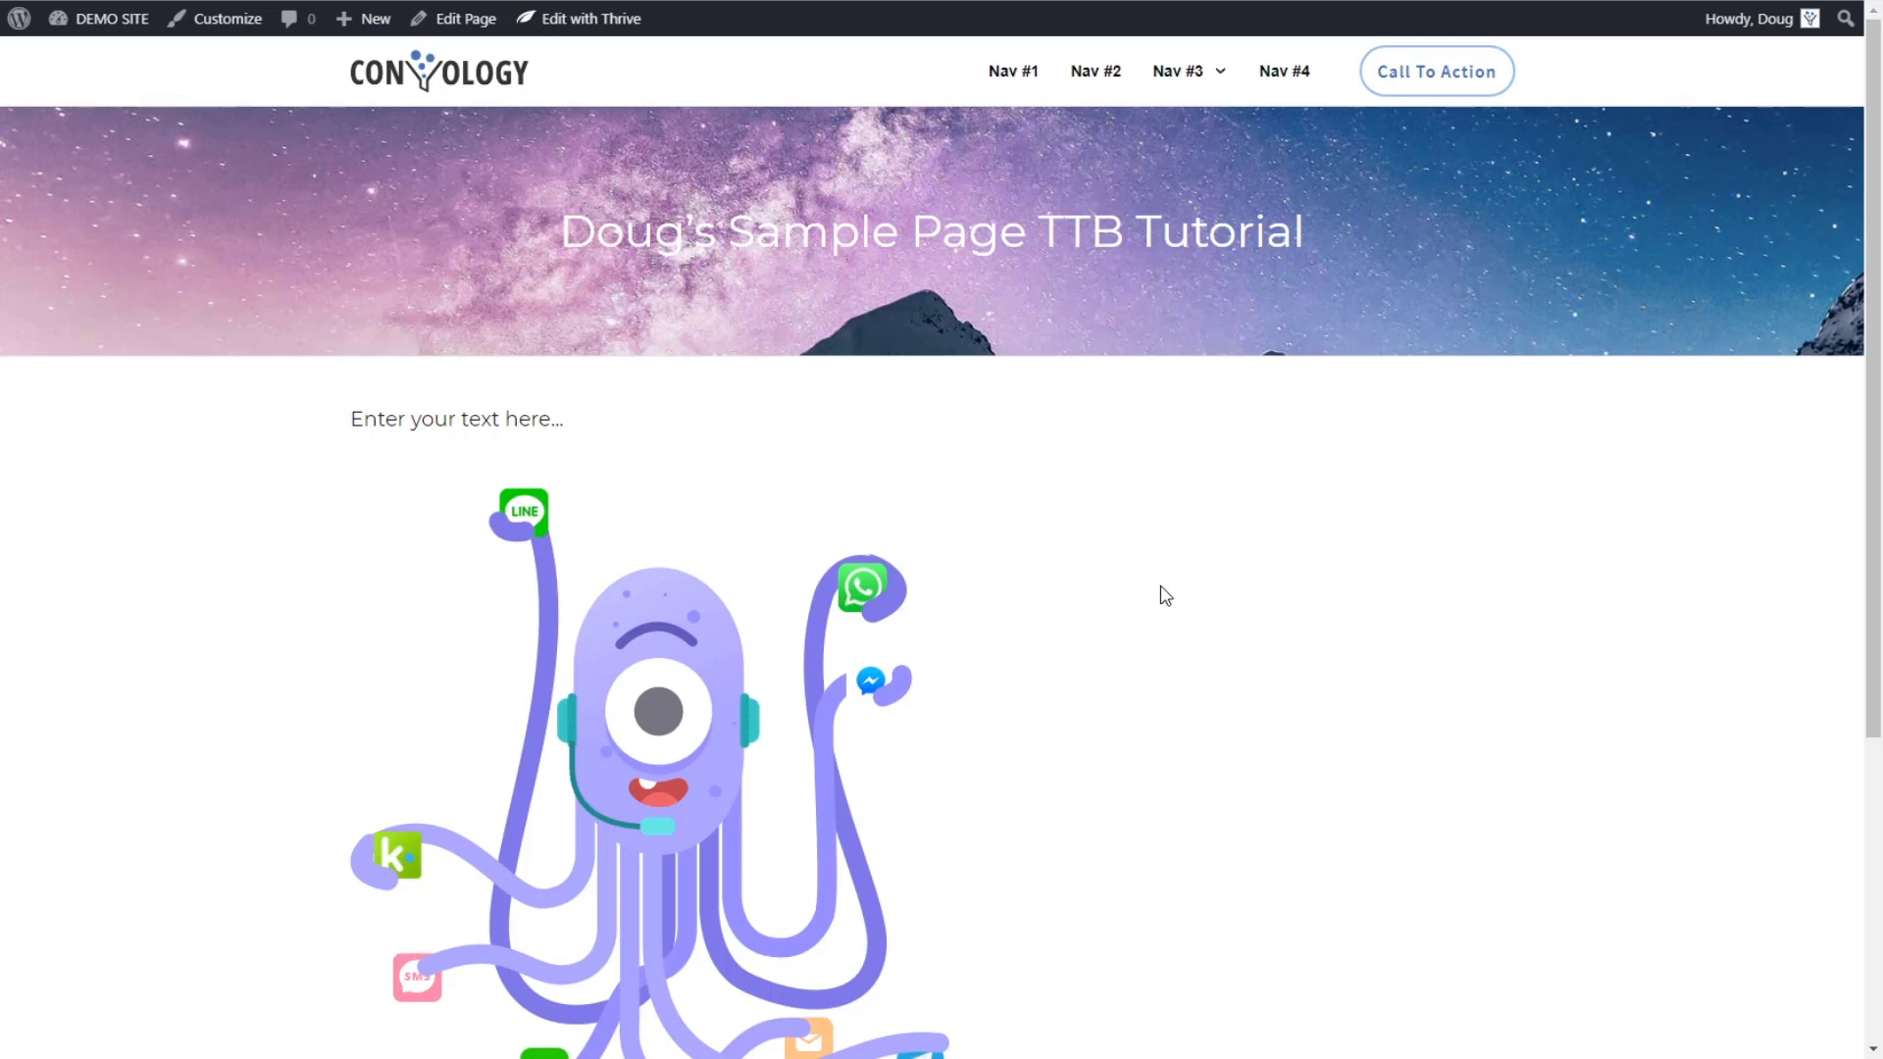
drag(551, 226, 1326, 226)
click(1326, 224)
key(ctrl+w)
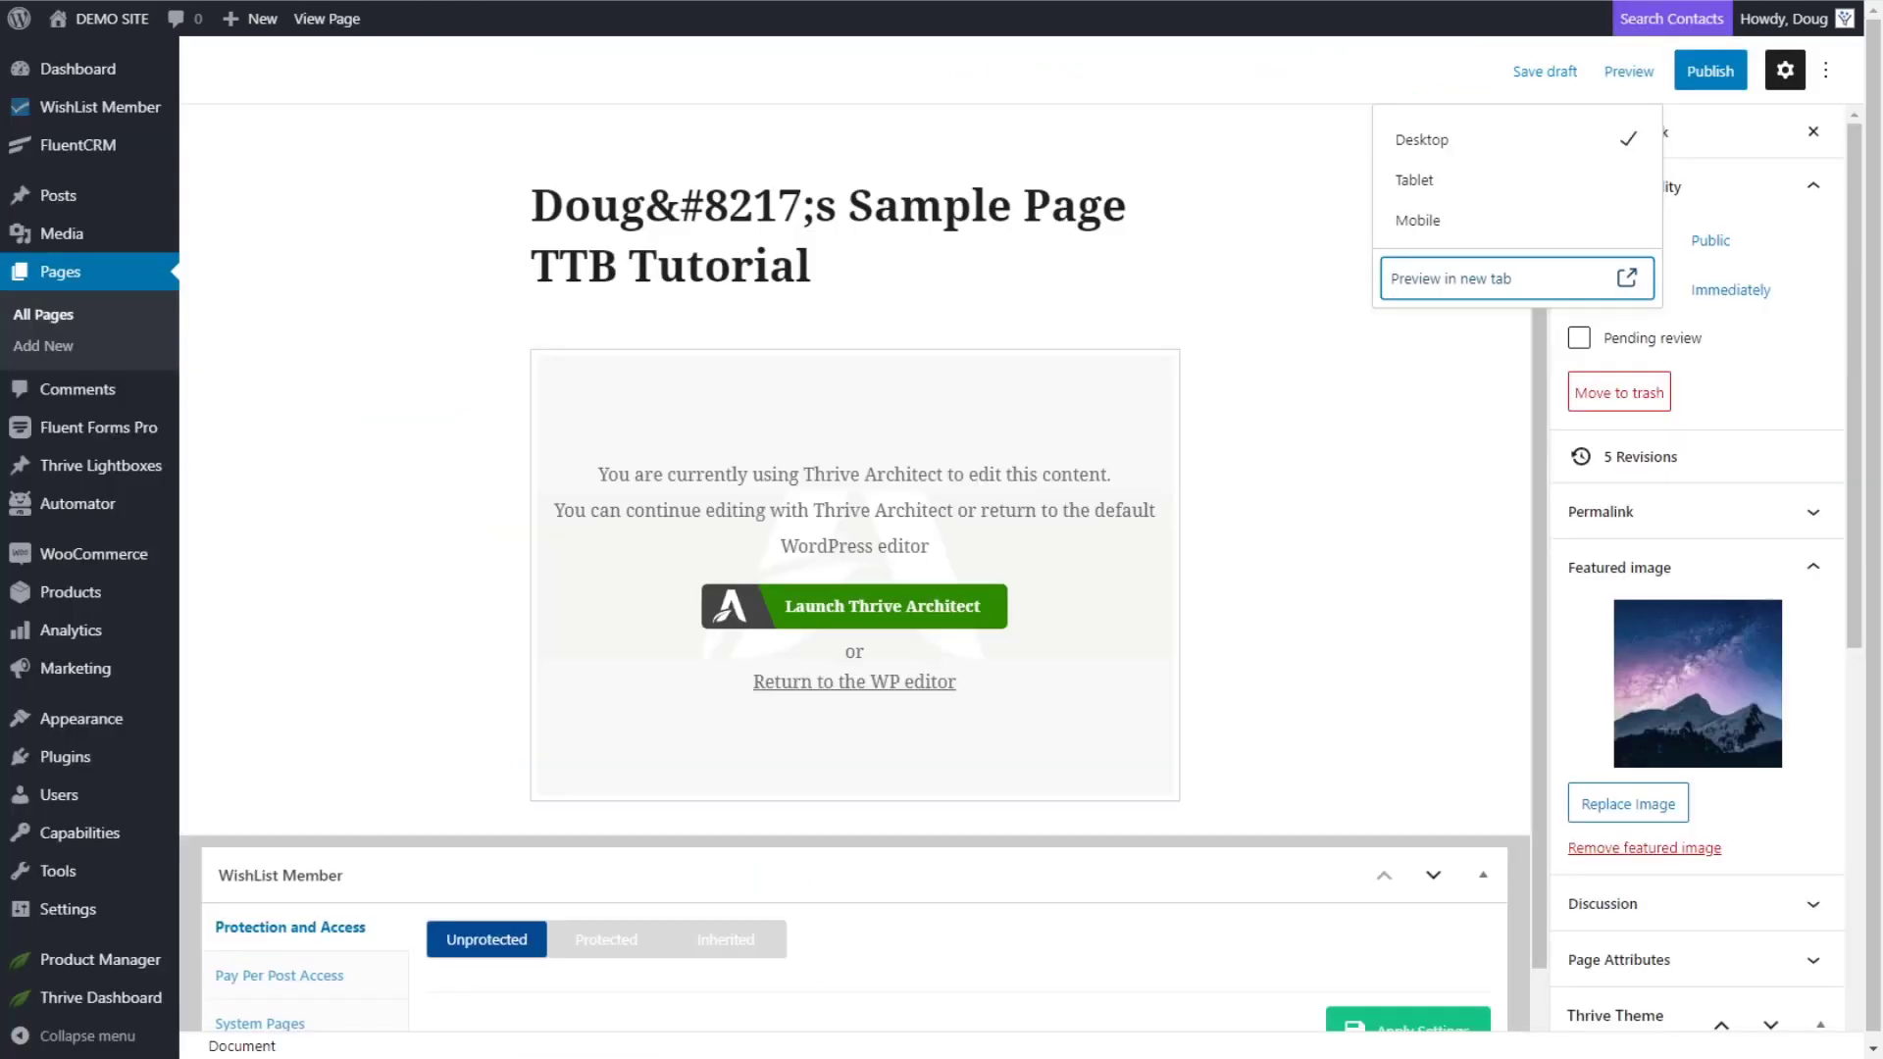
click(1536, 842)
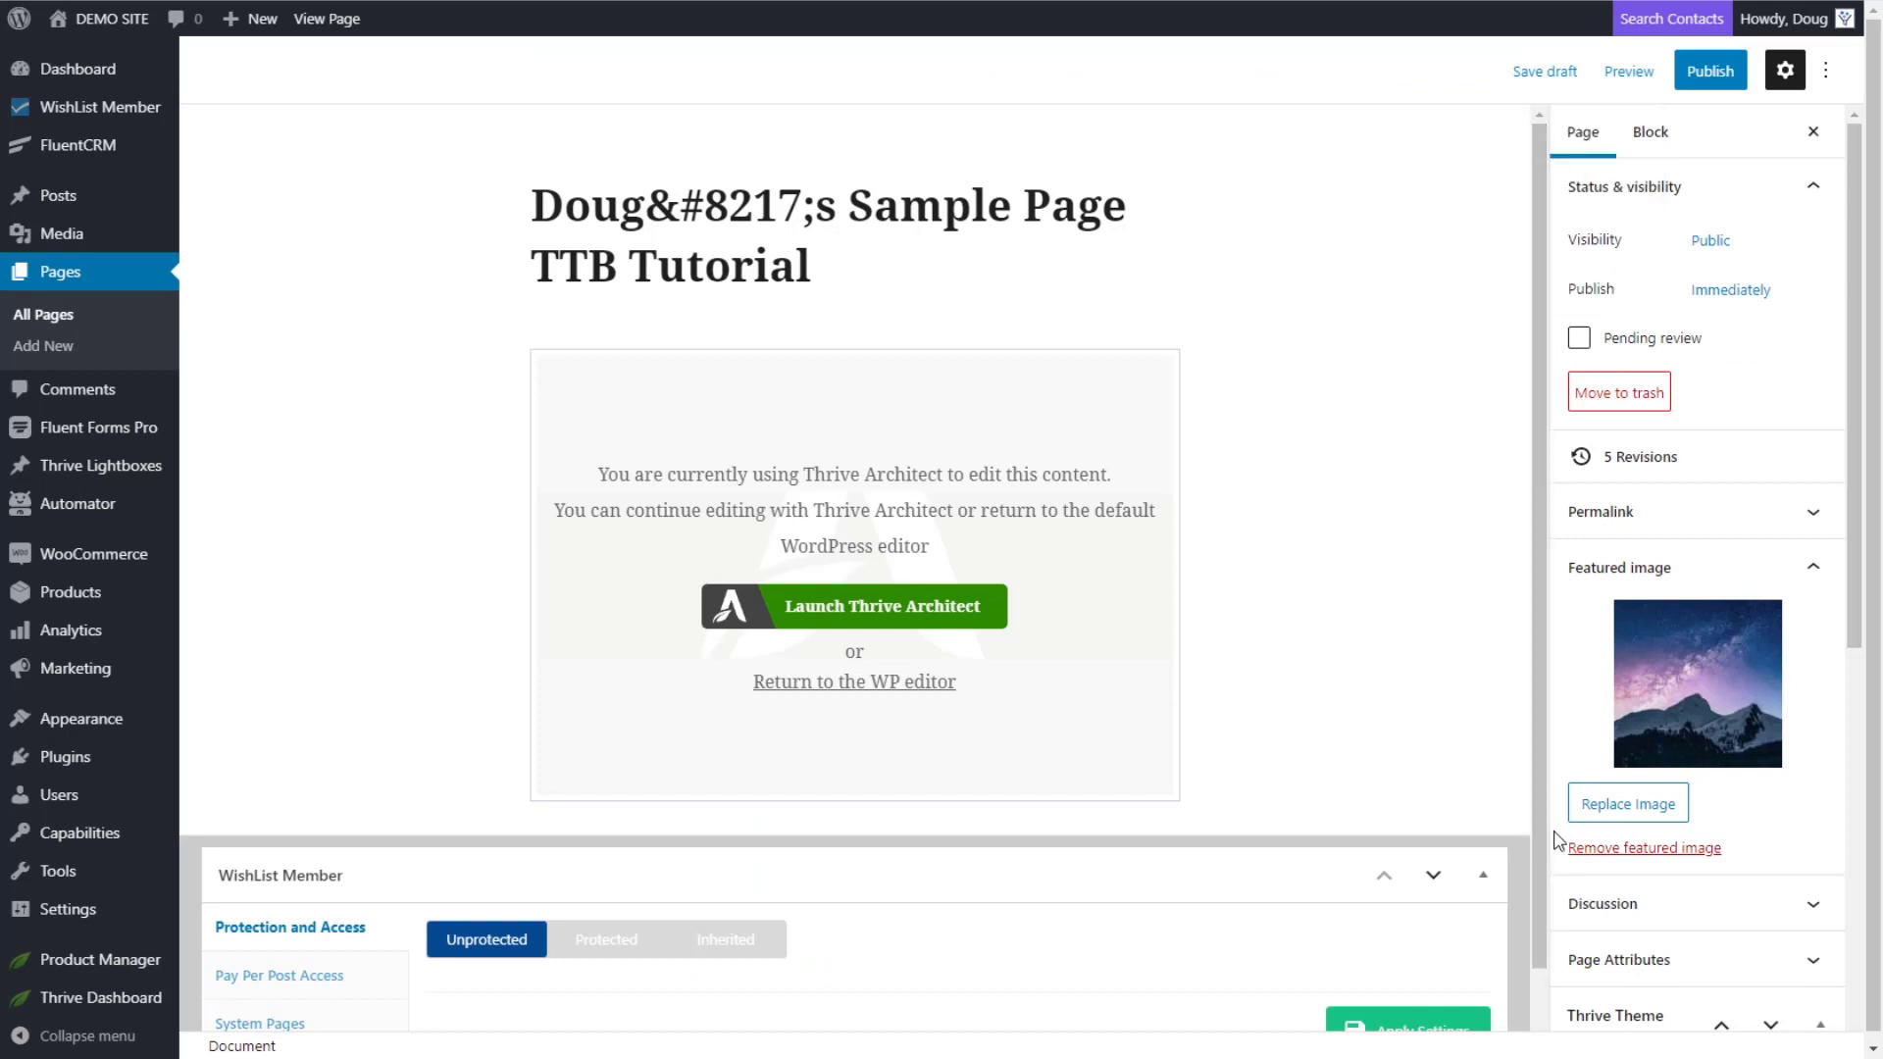